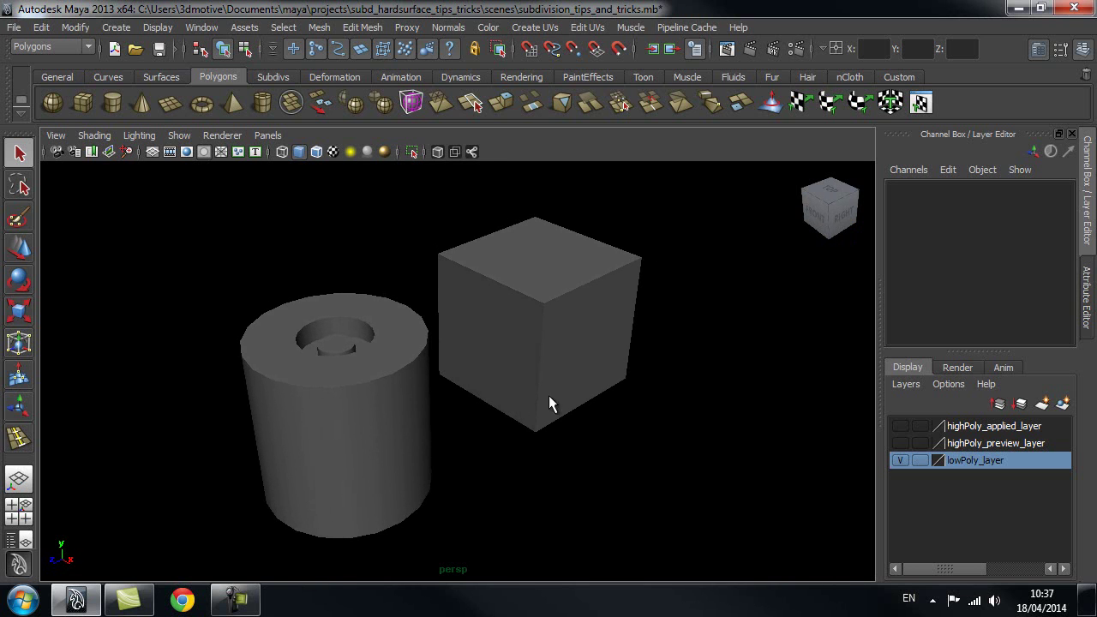
Examine the low-poly cube and cylinder, selecting each in turn to inspect its wireframe
{"action": "mouse_move", "coordinate": [575, 375]}
{"action": "left_mouse_down", "text": "alt"}
{"action": "mouse_move", "coordinate": [588, 363]}
{"action": "mouse_move", "coordinate": [575, 375]}
{"action": "left_mouse_up", "text": "alt"}
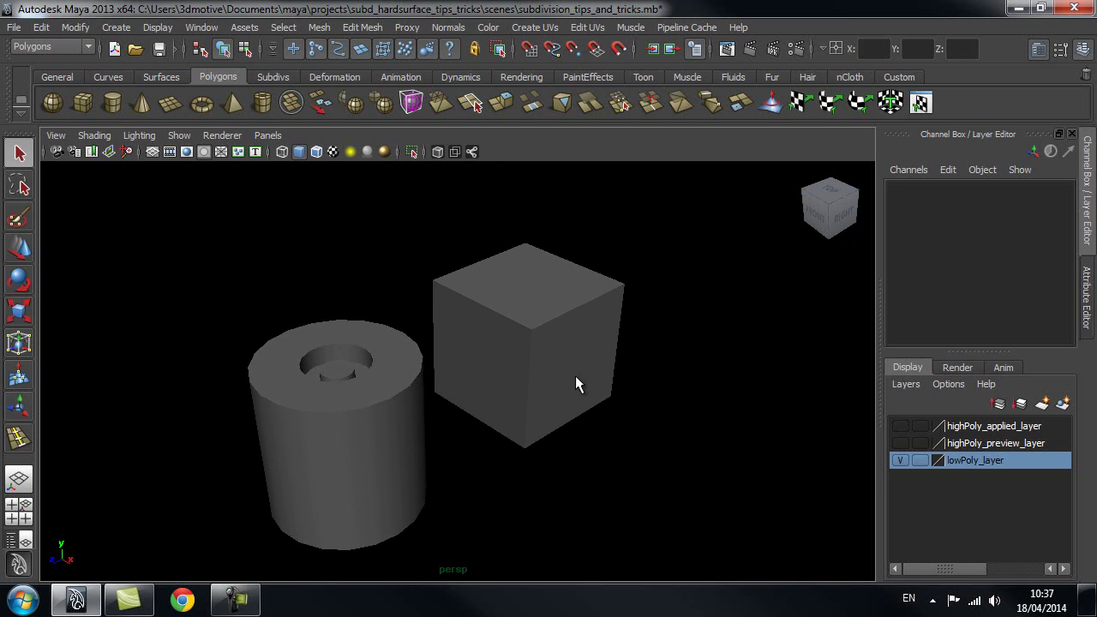
{"action": "middle_click_drag", "start_coordinate": [488, 393], "coordinate": [491, 386], "text": "alt"}
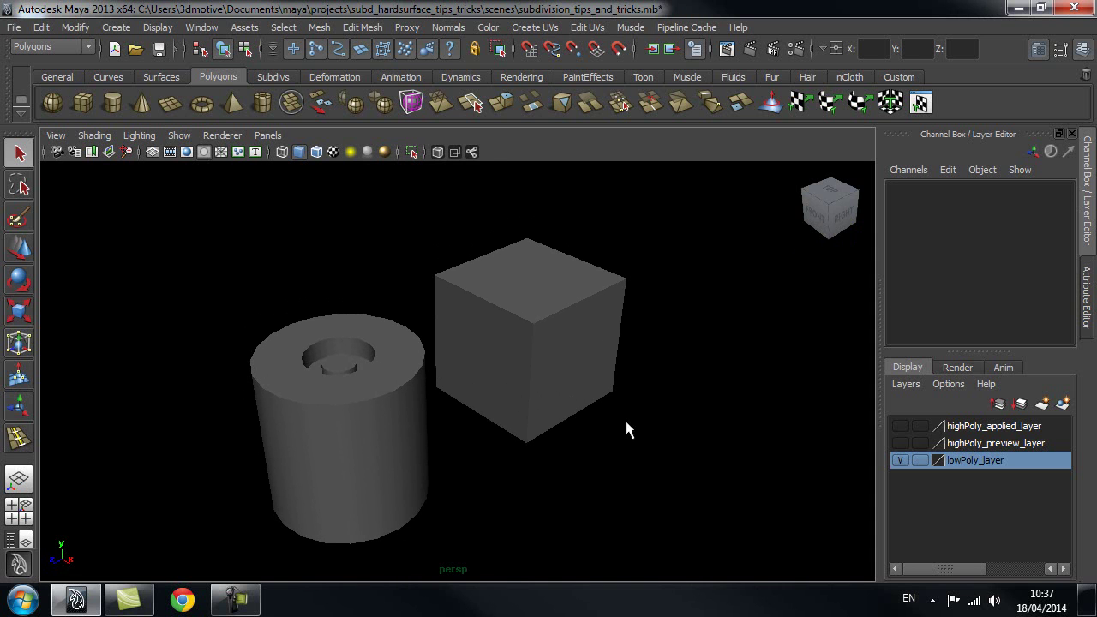
{"action": "left_click", "coordinate": [557, 397]}
{"action": "left_click", "coordinate": [377, 426]}
{"action": "left_click", "coordinate": [563, 400]}
{"action": "left_click", "coordinate": [400, 421]}
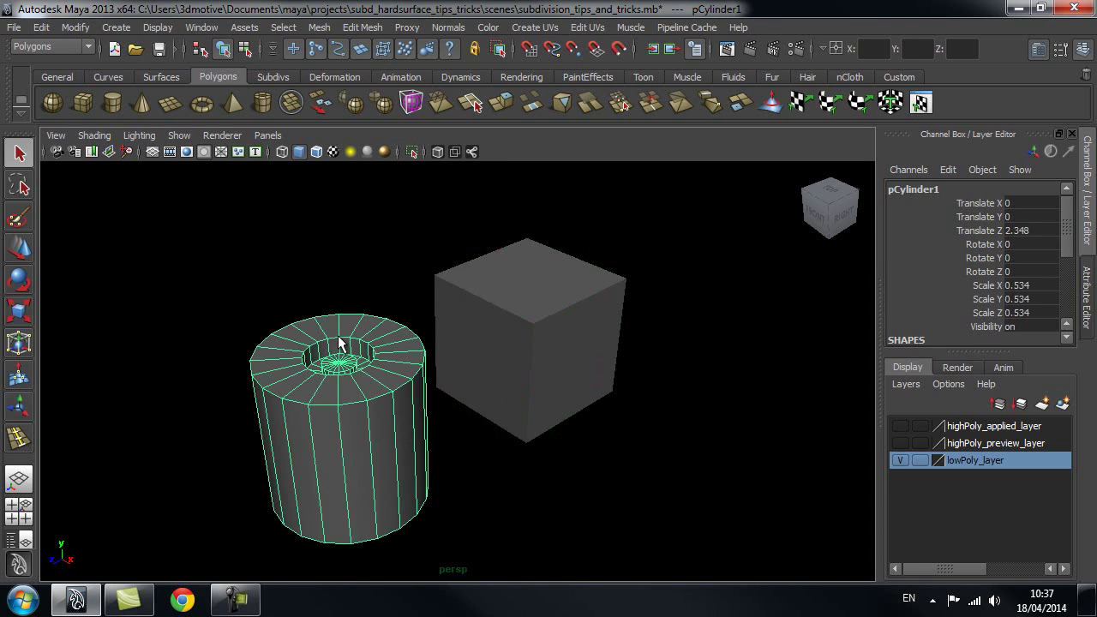
{"action": "left_click", "coordinate": [650, 437]}
{"action": "left_click_drag", "start_coordinate": [656, 423], "coordinate": [605, 421], "text": "alt"}
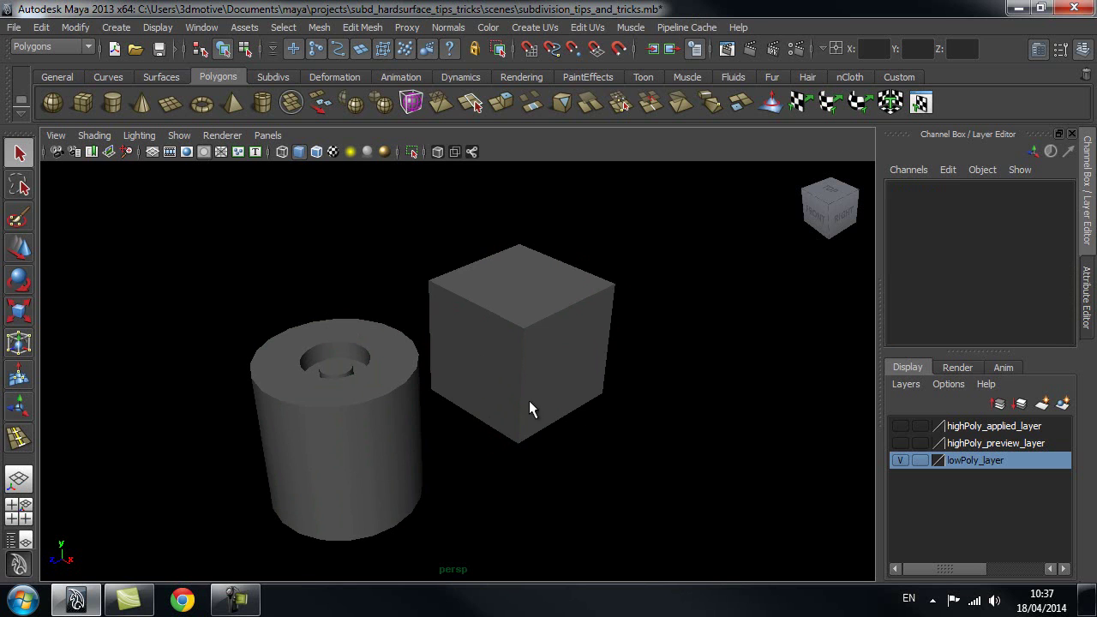
Show highPoly_preview_layer and select its cylinder and cube to compare them with the low-poly originals
{"action": "left_click", "coordinate": [901, 443]}
{"action": "middle_click_drag", "start_coordinate": [637, 438], "coordinate": [650, 397], "text": "alt"}
{"action": "left_click_drag", "start_coordinate": [651, 397], "coordinate": [676, 436], "text": "alt"}
{"action": "left_click", "coordinate": [522, 444]}
{"action": "left_click", "coordinate": [474, 465]}
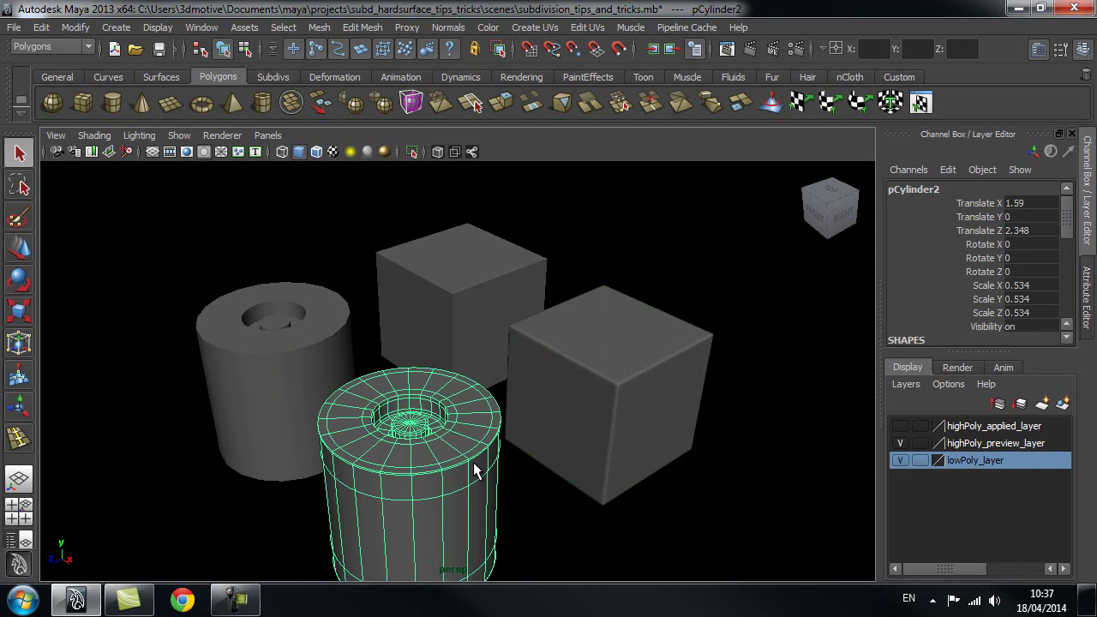
{"action": "left_click", "coordinate": [615, 287]}
{"action": "left_click", "coordinate": [390, 321]}
{"action": "left_click", "coordinate": [329, 360]}
{"action": "middle_click_drag", "start_coordinate": [527, 335], "coordinate": [537, 360], "text": "alt"}
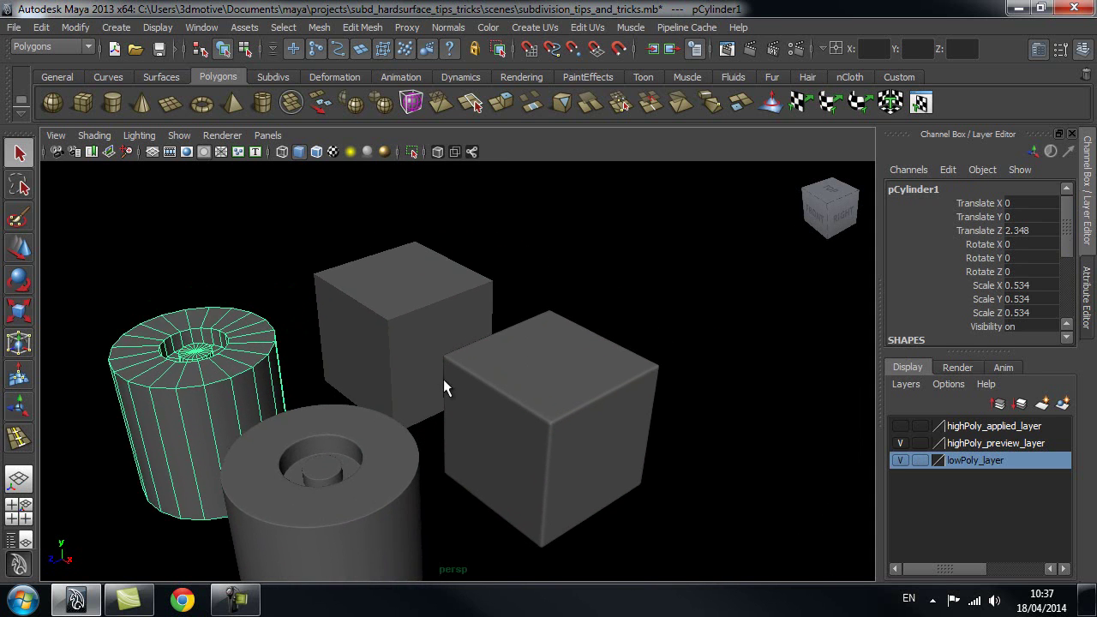
Compare the edges of the low-poly cube with those of the preview-layer cube up close
{"action": "right_click_drag", "start_coordinate": [529, 359], "coordinate": [524, 388], "text": "alt"}
{"action": "left_click_drag", "start_coordinate": [525, 388], "coordinate": [532, 393], "text": "alt"}
{"action": "mouse_move", "coordinate": [532, 392]}
{"action": "right_mouse_down", "text": "alt"}
{"action": "mouse_move", "coordinate": [540, 406]}
{"action": "mouse_move", "coordinate": [549, 381]}
{"action": "right_mouse_up", "text": "alt"}
{"action": "left_click", "coordinate": [560, 271]}
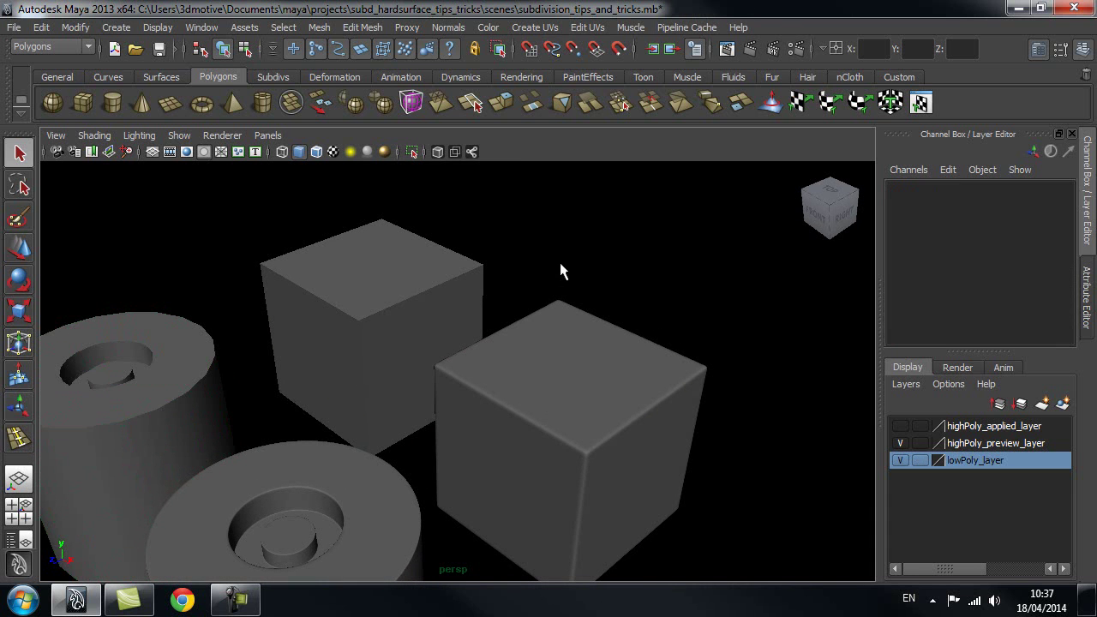
{"action": "left_click", "coordinate": [426, 288]}
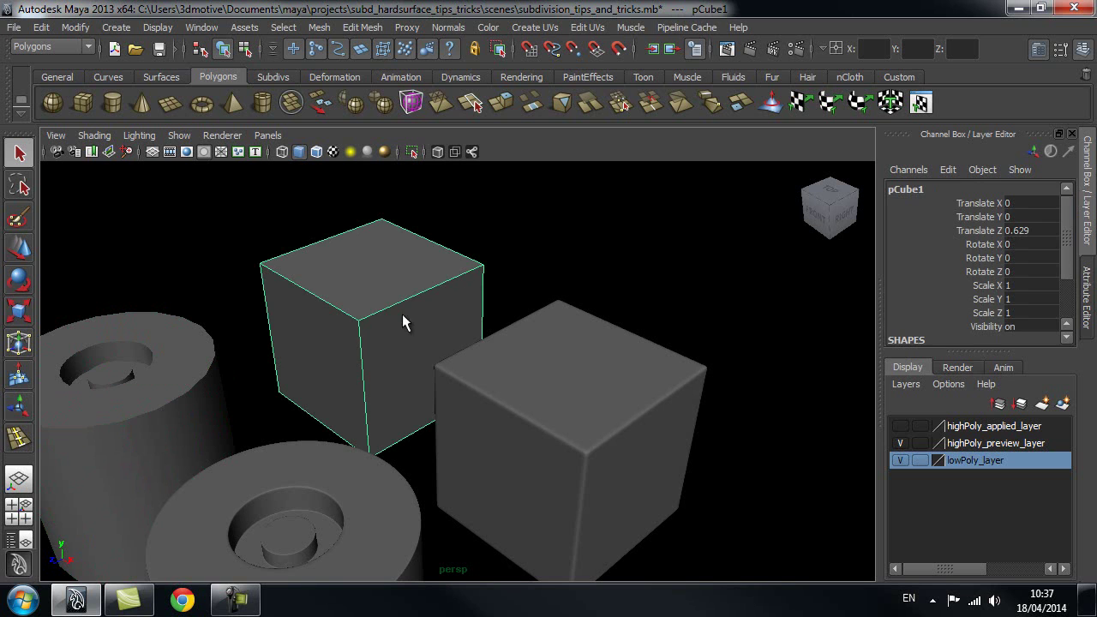
{"action": "left_click", "coordinate": [488, 267]}
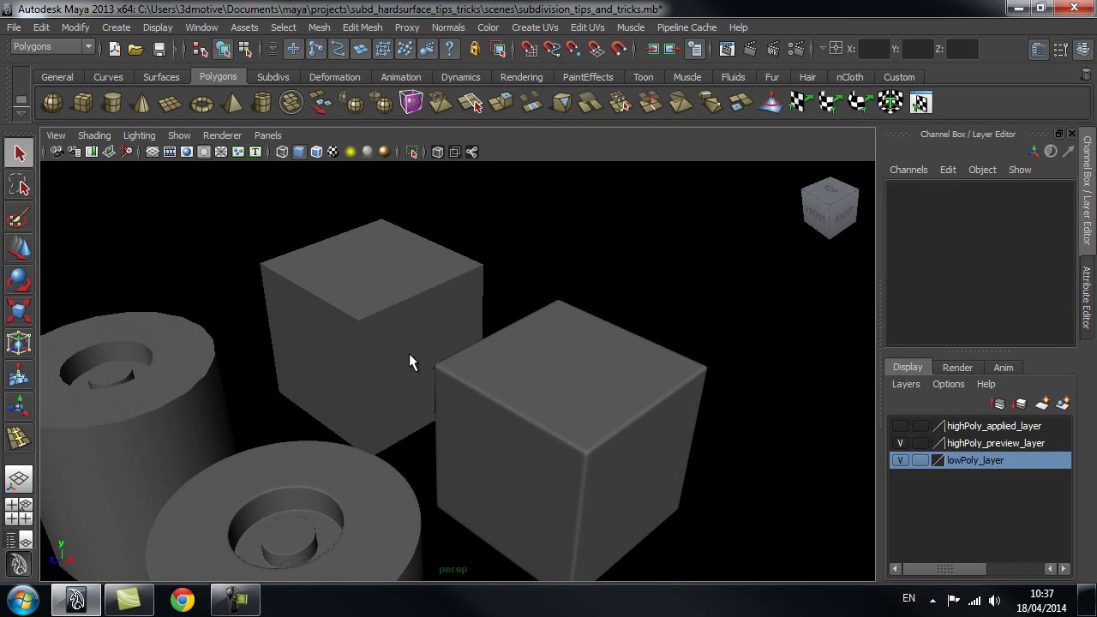
{"action": "middle_click_drag", "start_coordinate": [508, 312], "coordinate": [520, 382], "text": "alt"}
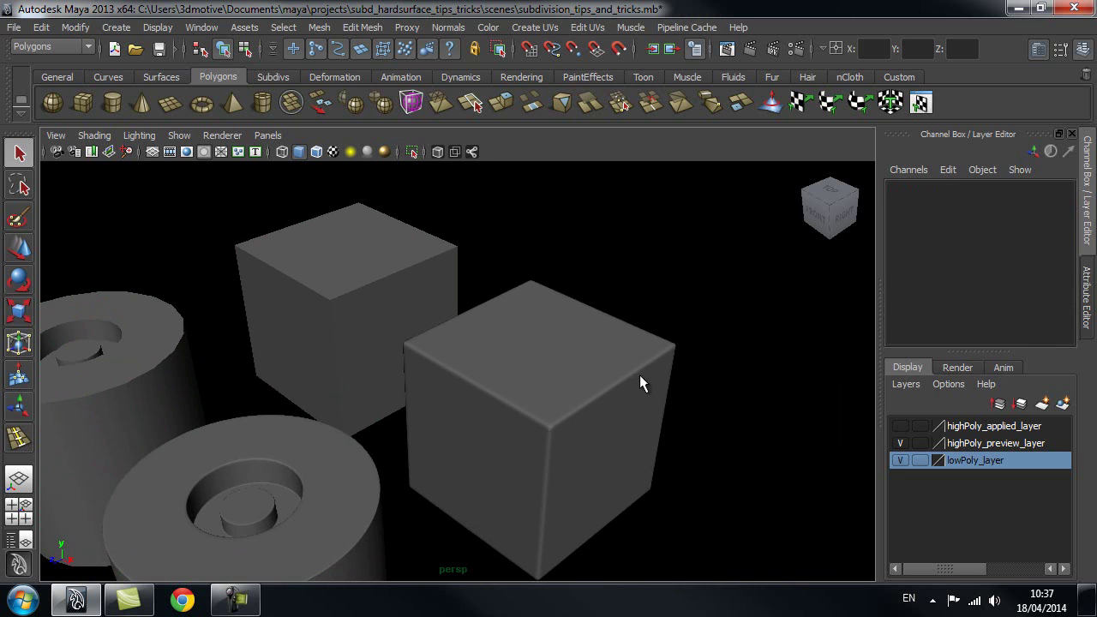
{"action": "middle_click_drag", "start_coordinate": [566, 477], "coordinate": [570, 416], "text": "alt"}
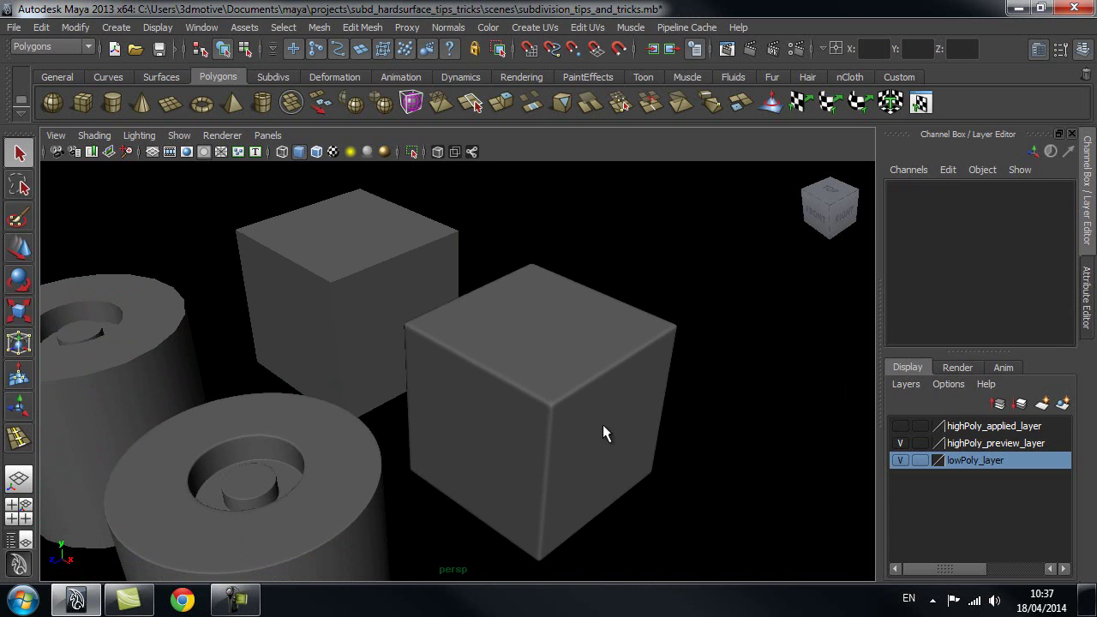
{"action": "middle_click_drag", "start_coordinate": [489, 386], "coordinate": [554, 381], "text": "alt"}
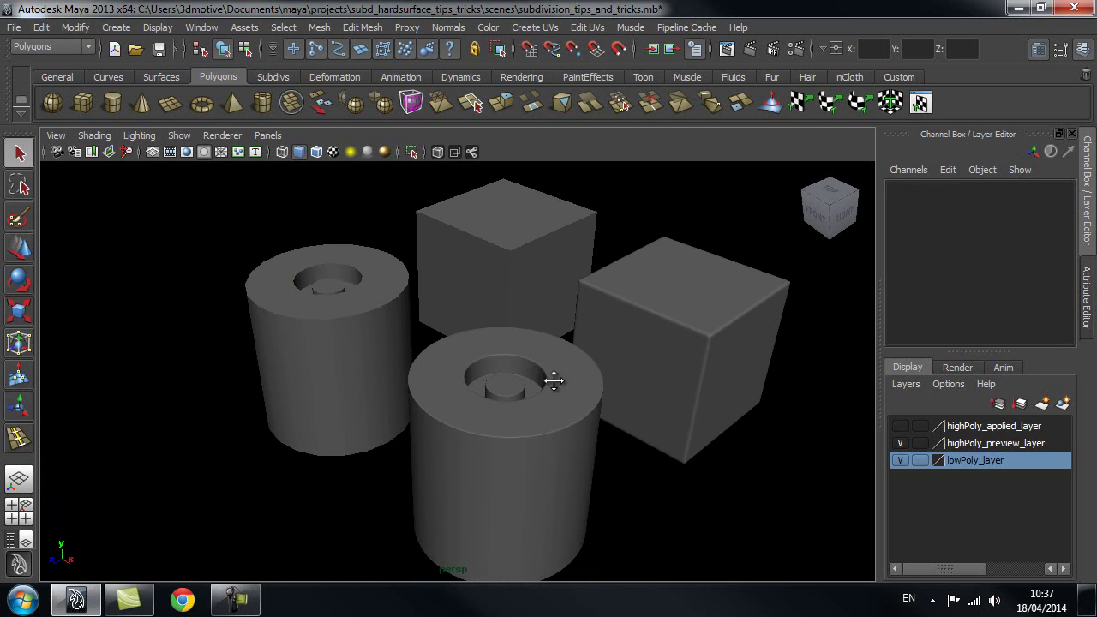
Compare the rims and recessed centres of the low-poly cylinder and the preview-layer cylinder
{"action": "left_click", "coordinate": [347, 305]}
{"action": "mouse_move", "coordinate": [380, 367]}
{"action": "left_mouse_down", "text": "alt"}
{"action": "mouse_move", "coordinate": [412, 392]}
{"action": "mouse_move", "coordinate": [382, 377]}
{"action": "left_mouse_up", "text": "alt"}
{"action": "left_click", "coordinate": [372, 245]}
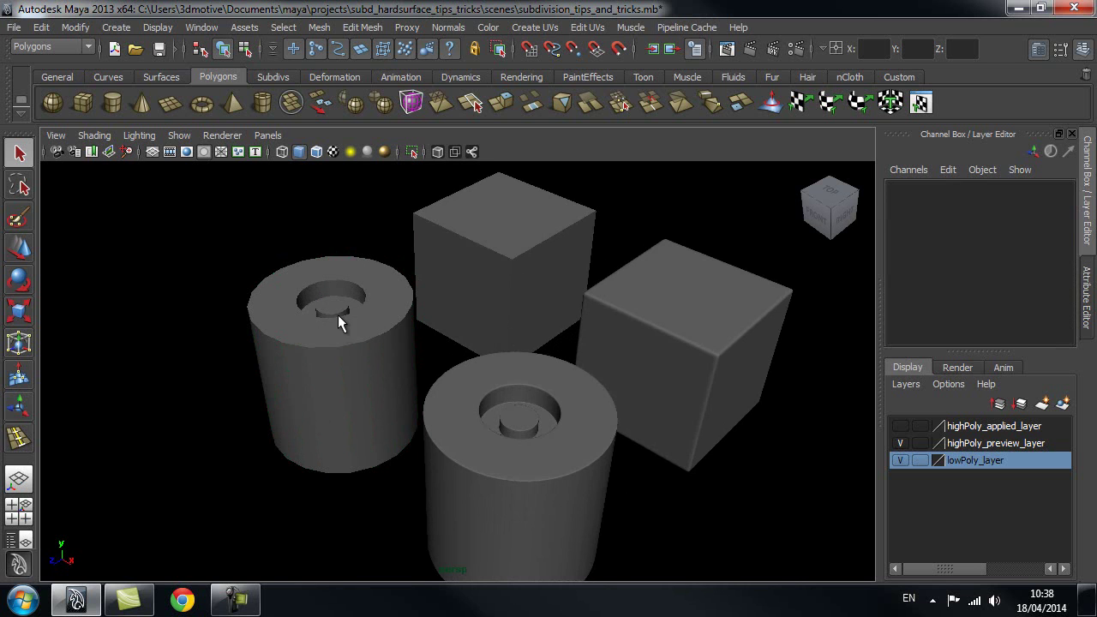
{"action": "left_click_drag", "start_coordinate": [564, 411], "coordinate": [463, 374], "text": "alt"}
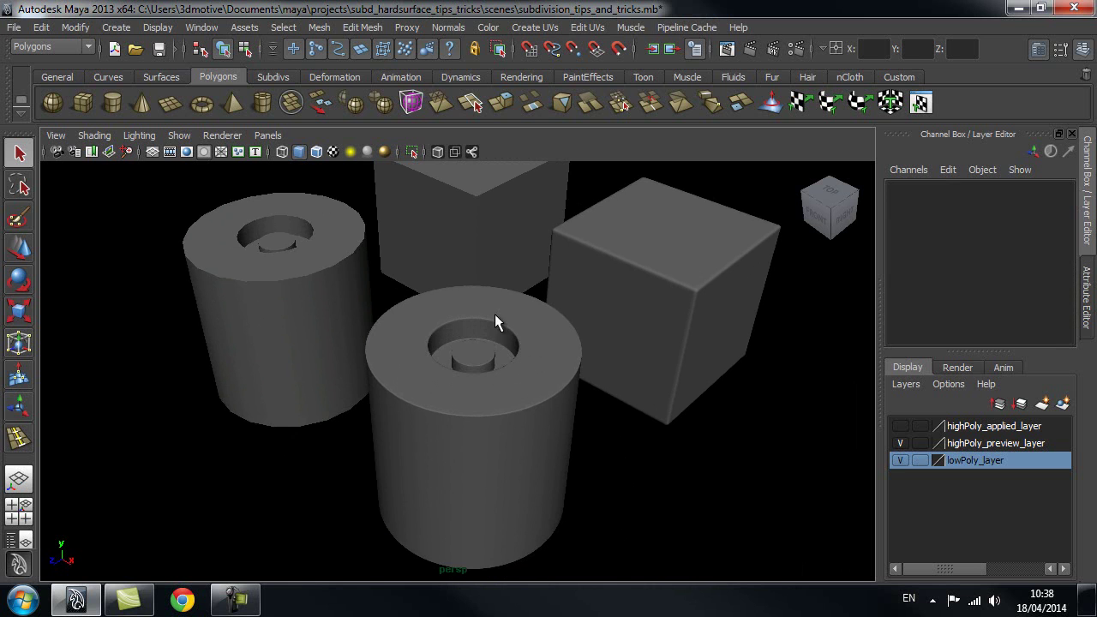
{"action": "left_click_drag", "start_coordinate": [589, 340], "coordinate": [557, 347], "text": "alt"}
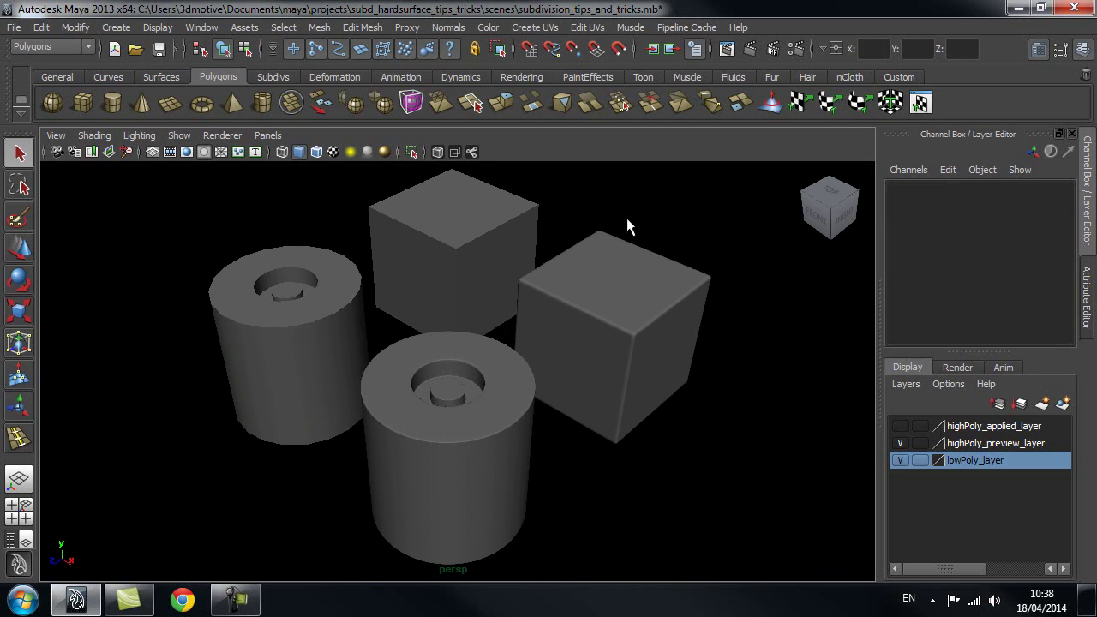
{"action": "left_click_drag", "start_coordinate": [688, 260], "coordinate": [564, 303], "text": "alt"}
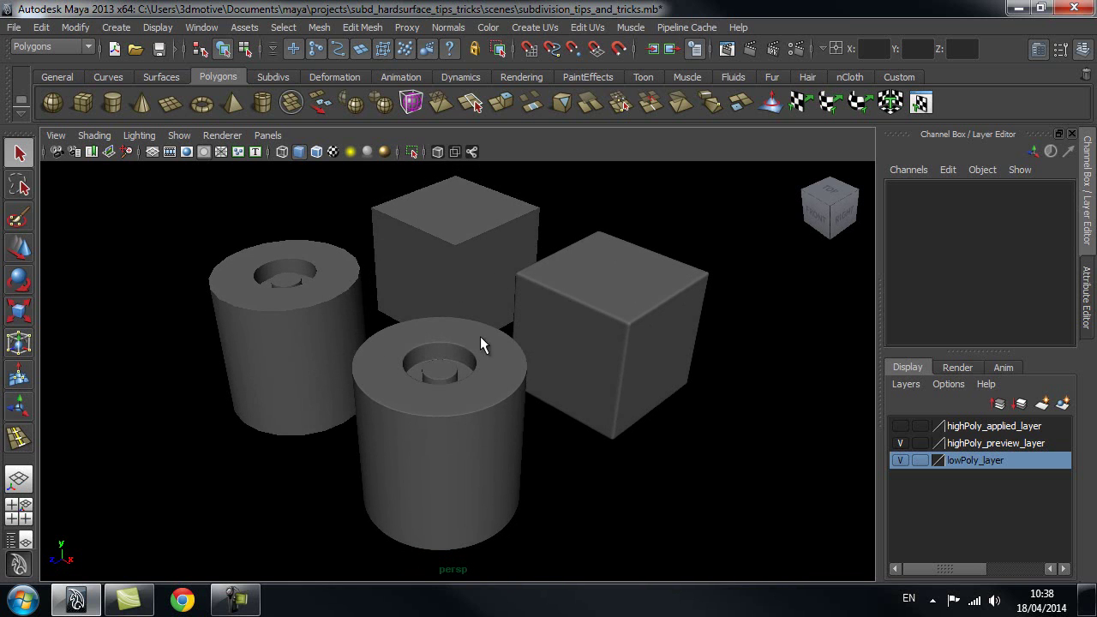
Turn on smooth mesh preview for the low-poly cube without support edges
{"action": "left_click", "coordinate": [453, 259]}
{"action": "left_click_drag", "start_coordinate": [452, 262], "coordinate": [409, 374], "text": "alt"}
{"action": "right_click_drag", "start_coordinate": [408, 374], "coordinate": [455, 386], "text": "alt"}
{"action": "key", "text": "3"}
{"action": "left_click", "coordinate": [595, 253]}
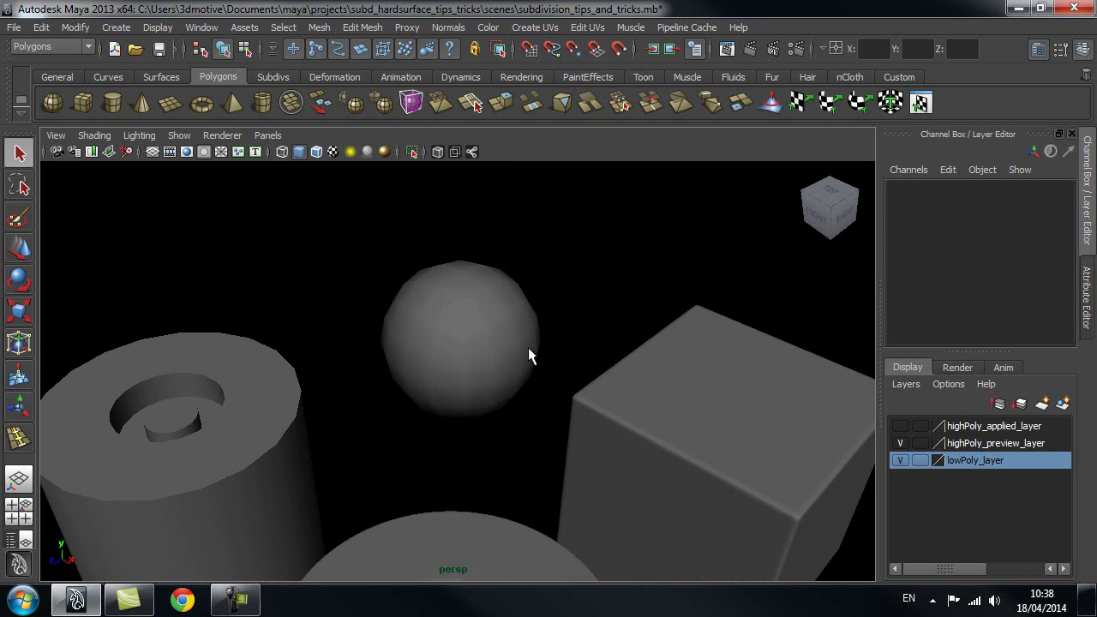
Return the low-poly cube to its unsmoothed display
{"action": "left_click", "coordinate": [460, 342]}
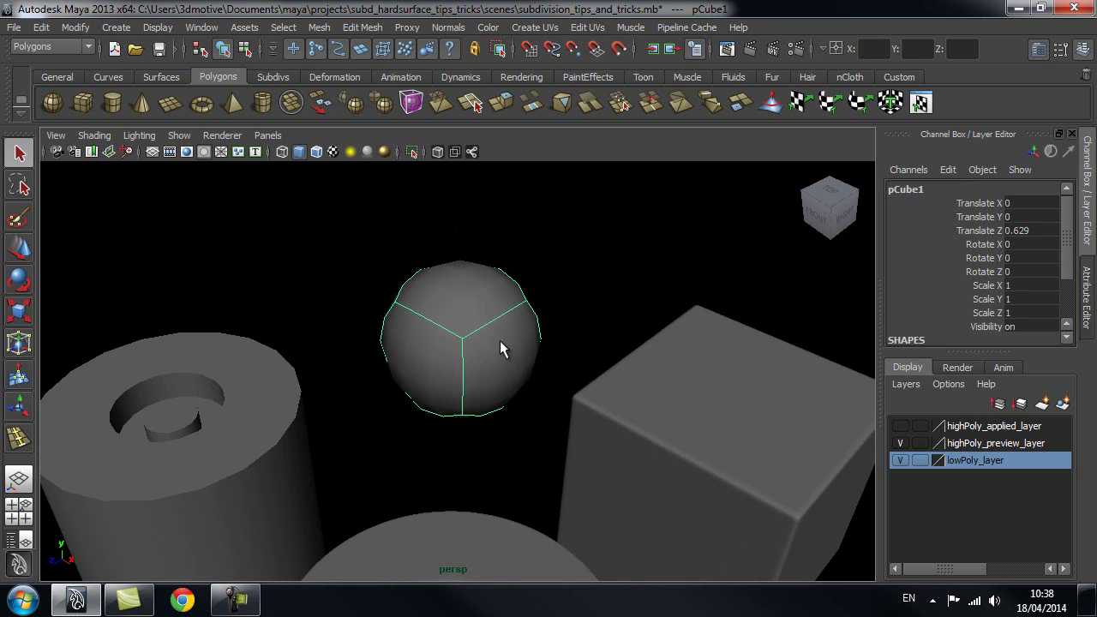
{"action": "right_click_drag", "start_coordinate": [492, 341], "coordinate": [435, 318], "text": "alt"}
{"action": "key", "text": "1"}
Select the preview-layer cube and turn off its smooth mesh preview to expose the support edge loops
{"action": "left_click", "coordinate": [668, 413]}
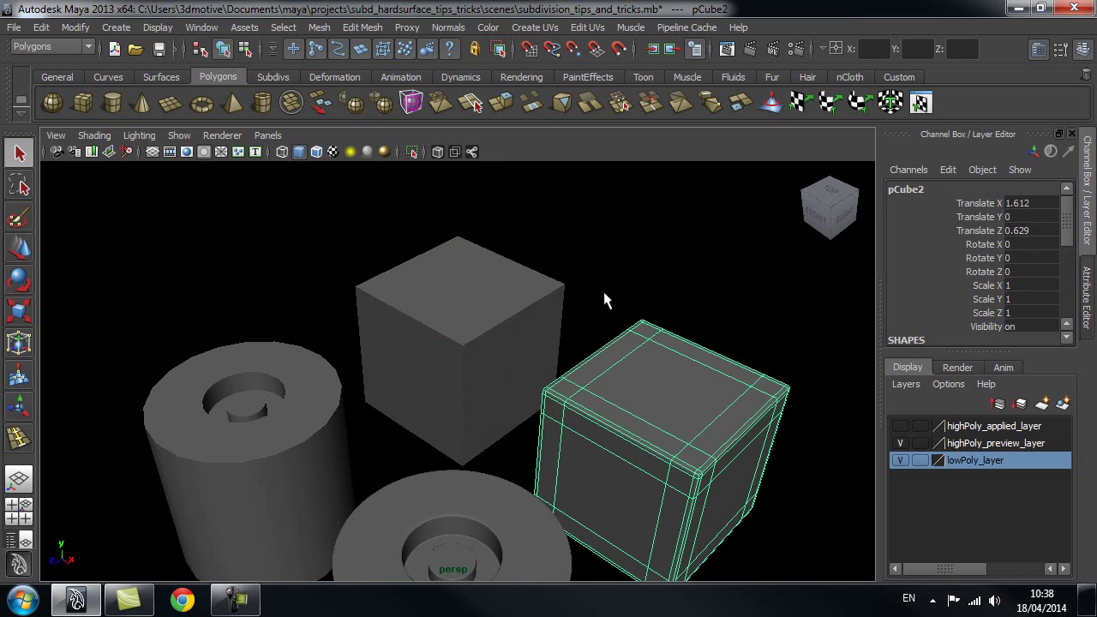
{"action": "left_click", "coordinate": [613, 310]}
{"action": "scroll", "coordinate": [581, 352], "scroll_direction": "up", "scroll_amount": 4}
{"action": "left_click", "coordinate": [573, 382]}
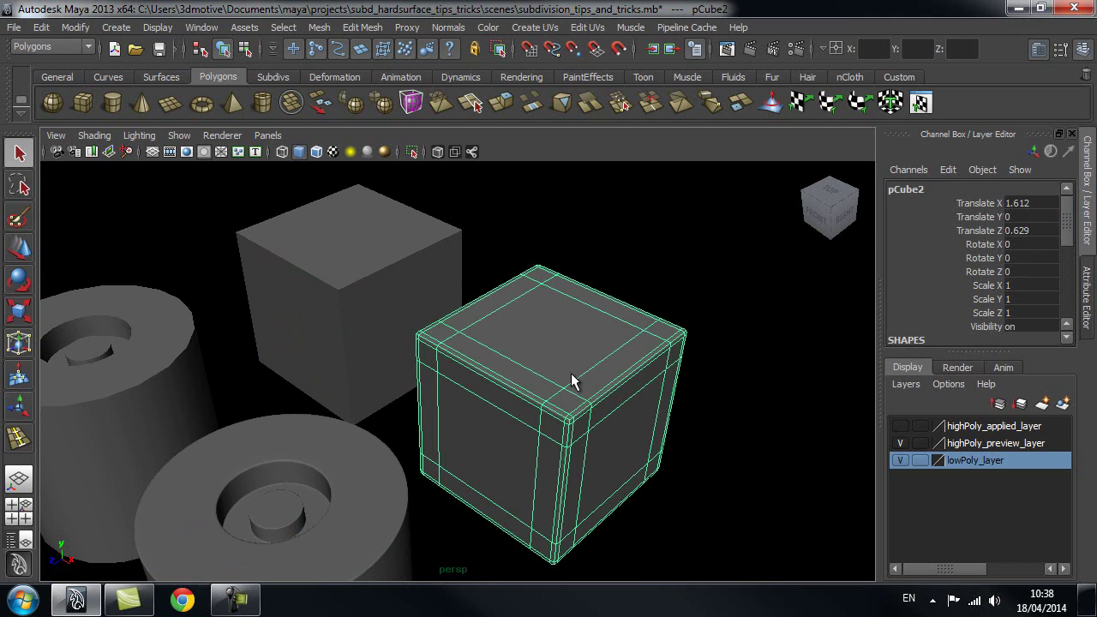
{"action": "left_click", "coordinate": [688, 257]}
{"action": "middle_click_drag", "start_coordinate": [694, 385], "coordinate": [483, 360], "text": "alt"}
{"action": "scroll", "coordinate": [521, 360], "scroll_direction": "up", "scroll_amount": 3}
{"action": "left_click", "coordinate": [492, 318]}
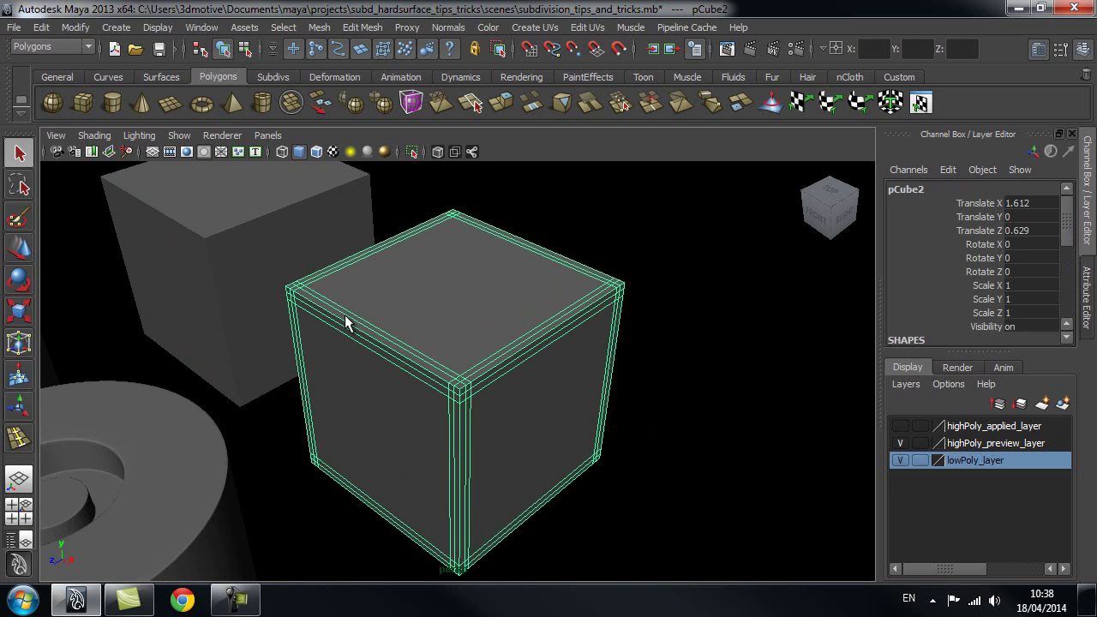
Turn smooth mesh preview back on for the preview-layer cube and deselect it
{"action": "scroll", "coordinate": [495, 338], "scroll_direction": "down", "scroll_amount": 2}
{"action": "key", "text": "3"}
{"action": "left_click", "coordinate": [695, 261]}
{"action": "scroll", "coordinate": [540, 296], "scroll_direction": "down", "scroll_amount": 2}
{"action": "middle_click_drag", "start_coordinate": [540, 296], "coordinate": [556, 300], "text": "alt"}
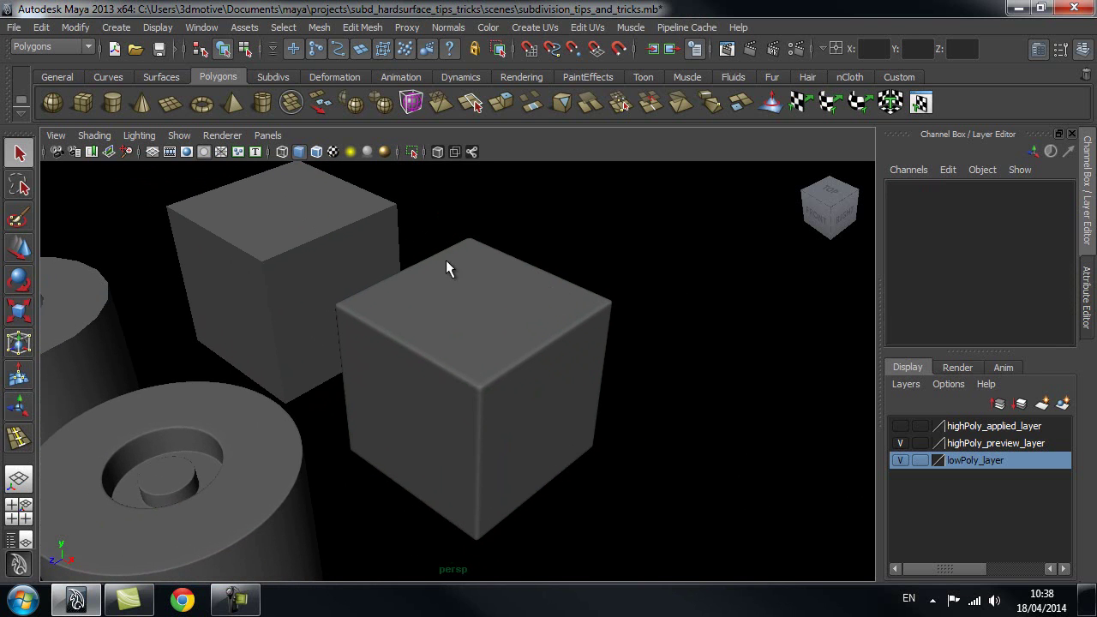
Examine the smooth-previewed cube beside the low-poly cube and both cylinders, with its wireframe highlighted
{"action": "middle_click_drag", "start_coordinate": [319, 259], "coordinate": [379, 300], "text": "alt"}
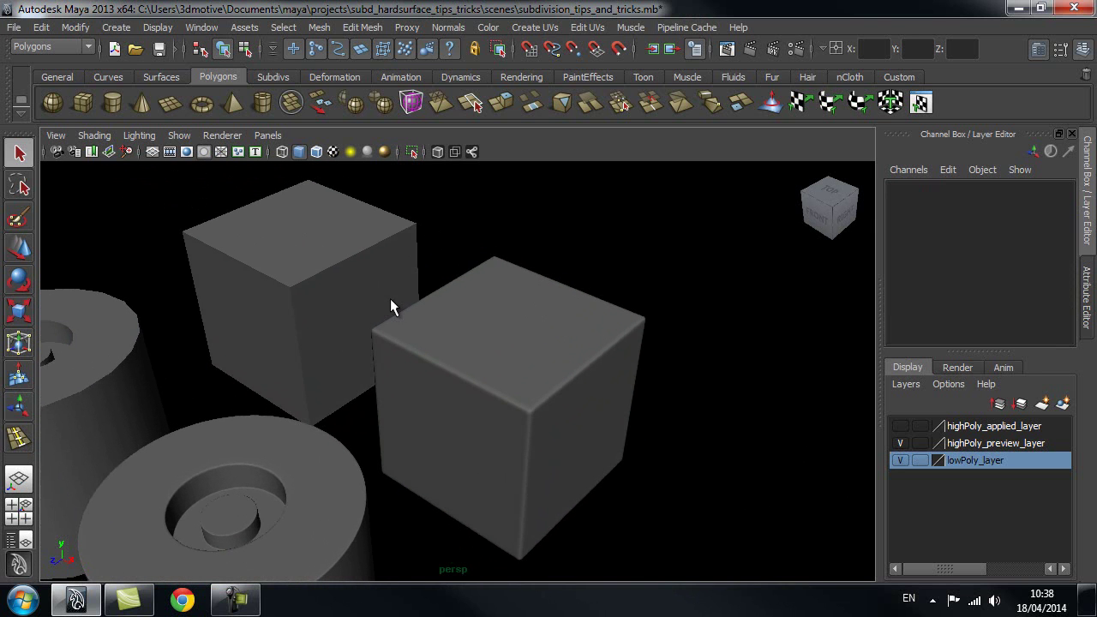
{"action": "middle_click_drag", "start_coordinate": [311, 311], "coordinate": [327, 292], "text": "alt"}
{"action": "right_click_drag", "start_coordinate": [421, 312], "coordinate": [382, 315], "text": "alt"}
{"action": "middle_click_drag", "start_coordinate": [366, 324], "coordinate": [376, 295], "text": "alt"}
{"action": "left_click", "coordinate": [494, 344]}
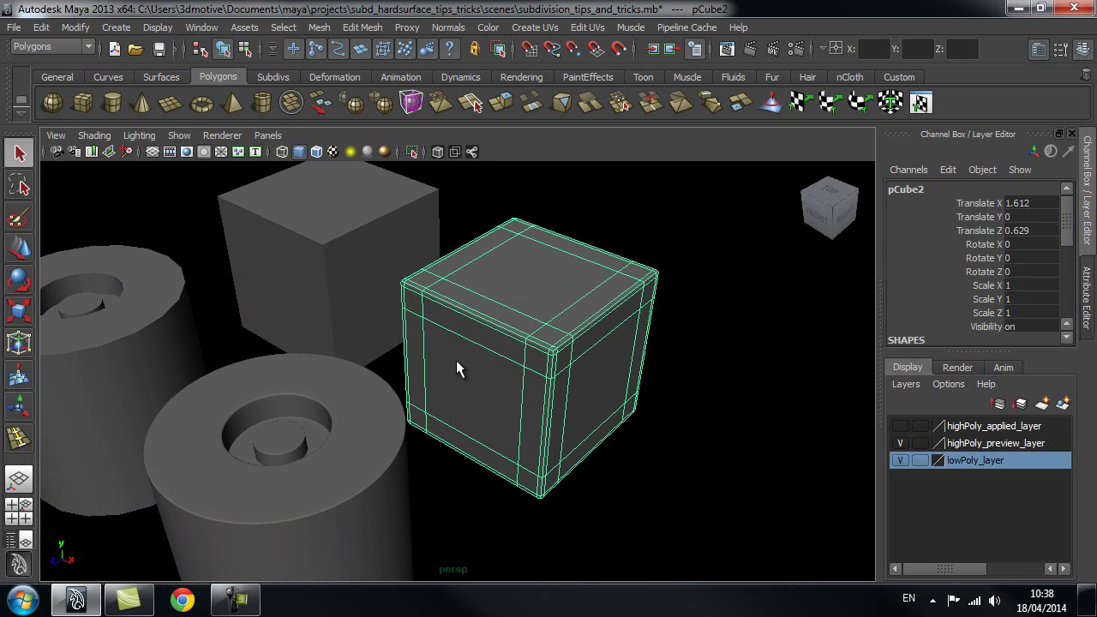
{"action": "left_click", "coordinate": [336, 381]}
{"action": "left_click", "coordinate": [490, 312]}
{"action": "middle_click_drag", "start_coordinate": [491, 312], "coordinate": [631, 348], "text": "alt"}
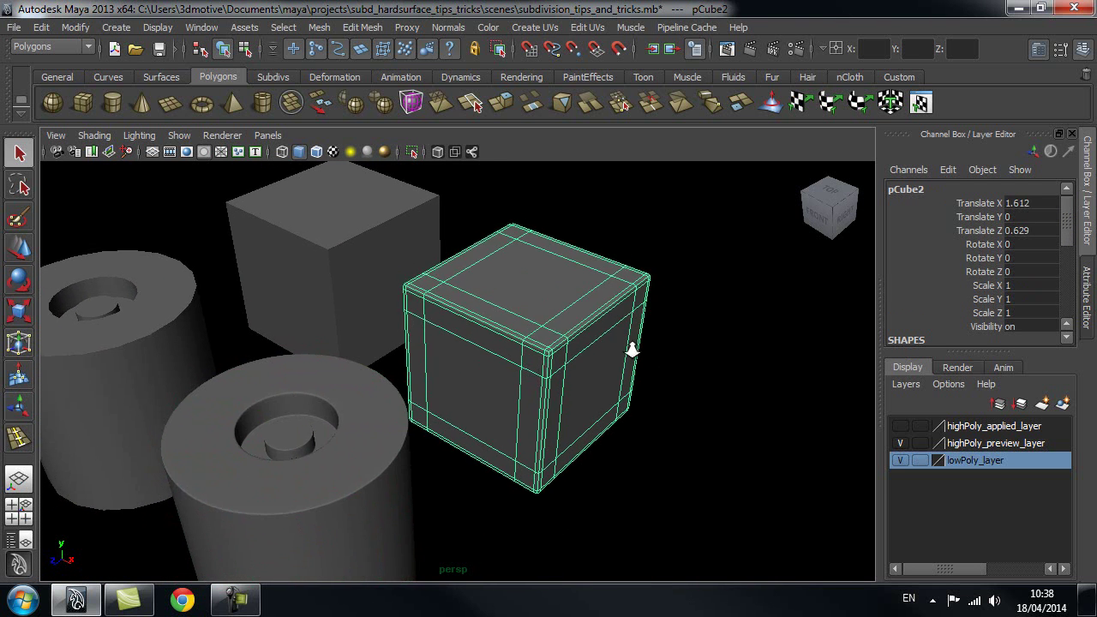
{"action": "right_click_drag", "start_coordinate": [632, 348], "coordinate": [520, 361], "text": "alt"}
{"action": "middle_click_drag", "start_coordinate": [520, 362], "coordinate": [588, 337], "text": "alt"}
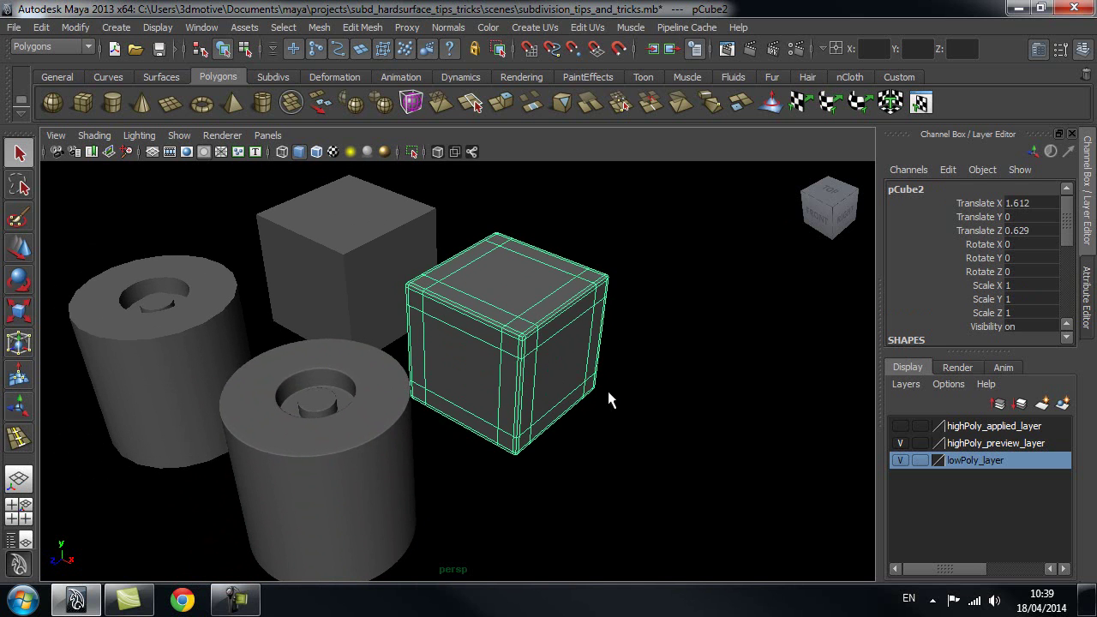
{"action": "left_click_drag", "start_coordinate": [609, 393], "coordinate": [603, 386], "text": "alt"}
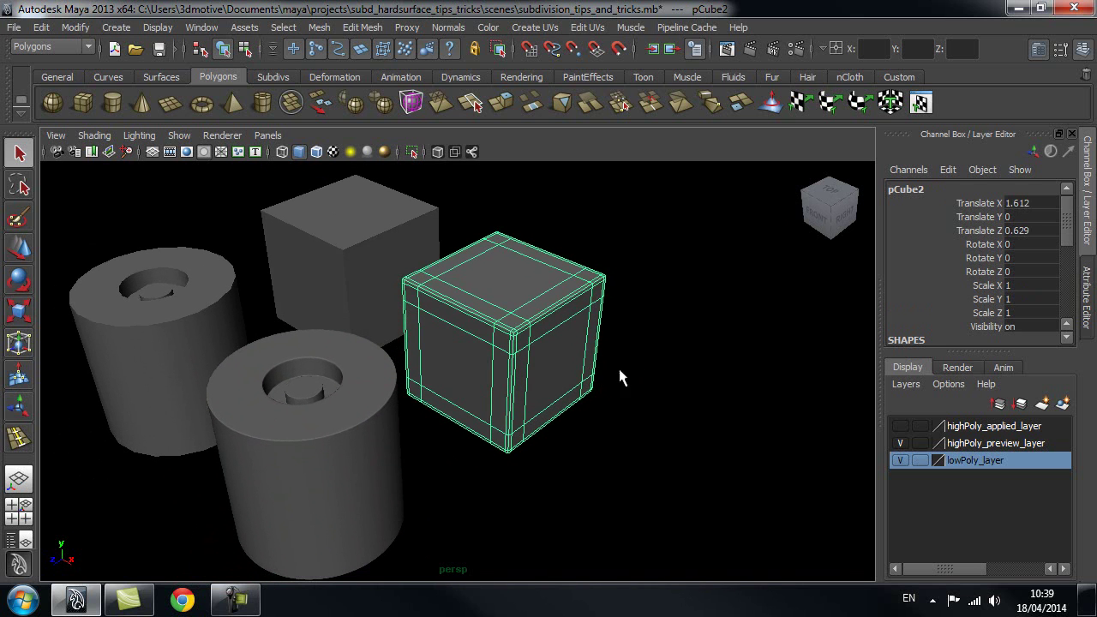
Show highPoly_applied_layer and bring its cube and cylinder into view beside the other versions
{"action": "left_click", "coordinate": [899, 426]}
{"action": "left_click", "coordinate": [669, 324]}
{"action": "left_click_drag", "start_coordinate": [675, 351], "coordinate": [580, 328], "text": "alt"}
{"action": "right_click_drag", "start_coordinate": [580, 328], "coordinate": [500, 442], "text": "alt"}
{"action": "left_click_drag", "start_coordinate": [506, 397], "coordinate": [555, 377], "text": "alt"}
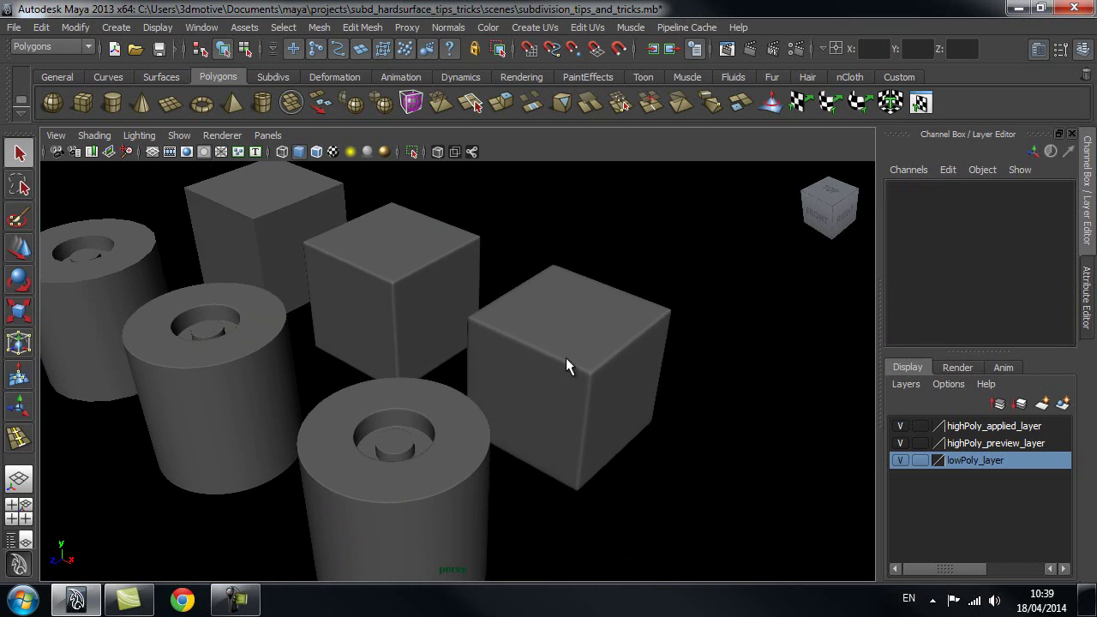
Check the preview-layer and applied-layer cubes, and turn on wireframe-on-shaded display for the viewport
{"action": "left_click", "coordinate": [418, 290]}
{"action": "left_click", "coordinate": [482, 308]}
{"action": "left_click", "coordinate": [431, 292]}
{"action": "left_click", "coordinate": [528, 249]}
{"action": "left_click_drag", "start_coordinate": [549, 298], "coordinate": [455, 320], "text": "alt"}
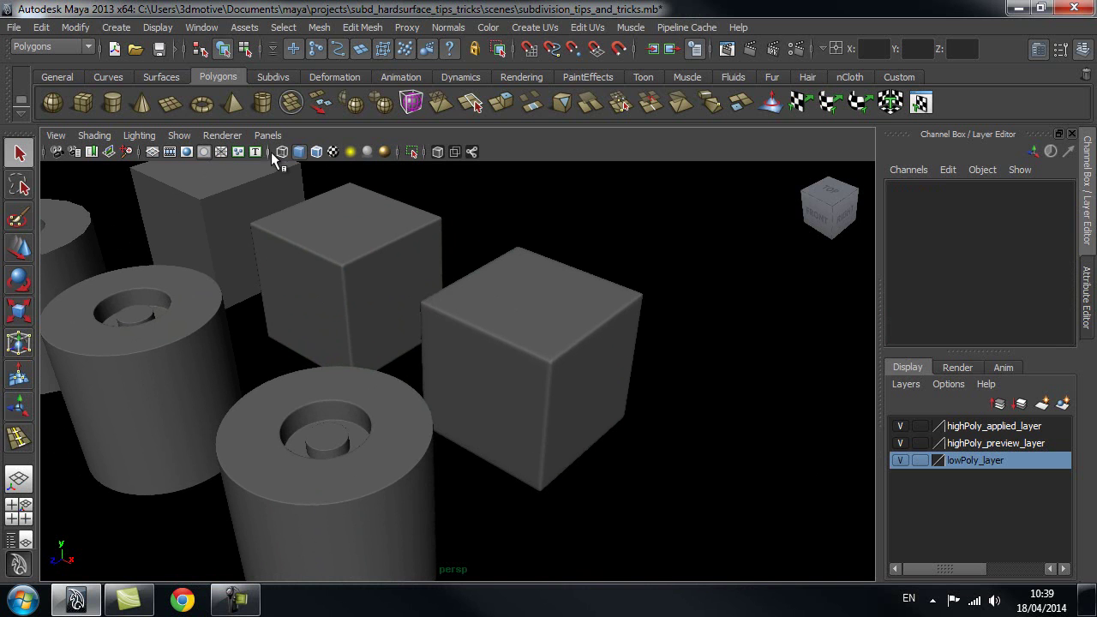
{"action": "left_click", "coordinate": [317, 153]}
{"action": "left_click_drag", "start_coordinate": [499, 252], "coordinate": [575, 261], "text": "alt"}
{"action": "middle_click_drag", "start_coordinate": [558, 267], "coordinate": [563, 333], "text": "alt"}
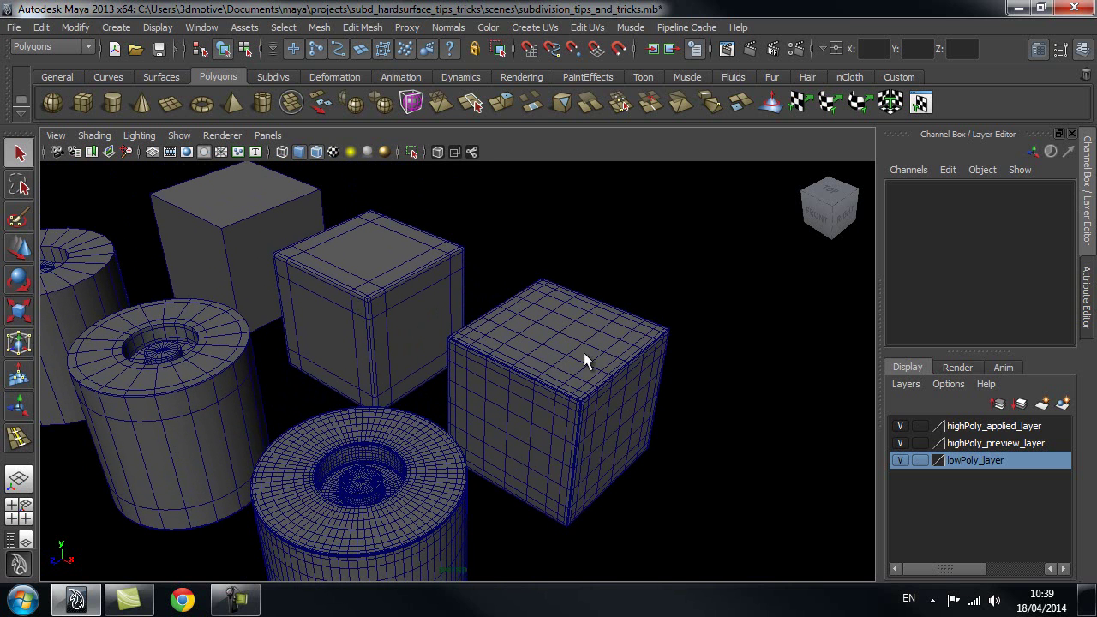
Compare the edge density of the applied-layer cube with the wireframe of the preview-layer cube
{"action": "left_click", "coordinate": [584, 353]}
{"action": "left_click", "coordinate": [603, 294]}
{"action": "left_click", "coordinate": [583, 301]}
{"action": "left_click", "coordinate": [597, 267]}
{"action": "middle_click_drag", "start_coordinate": [597, 266], "coordinate": [558, 290], "text": "alt"}
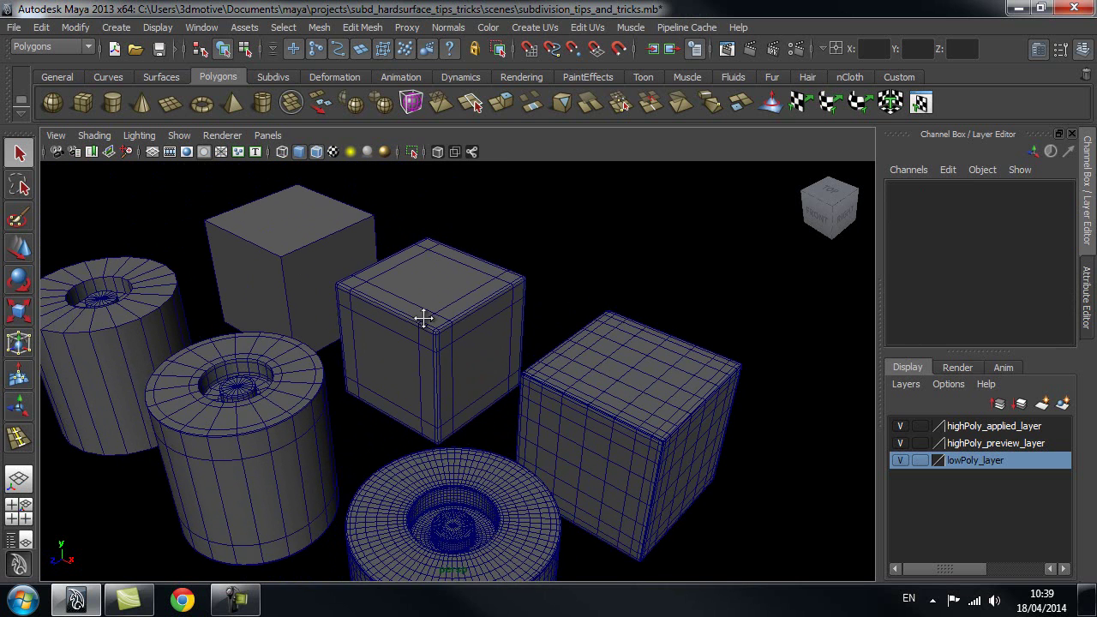
{"action": "middle_click_drag", "start_coordinate": [423, 317], "coordinate": [477, 286], "text": "alt"}
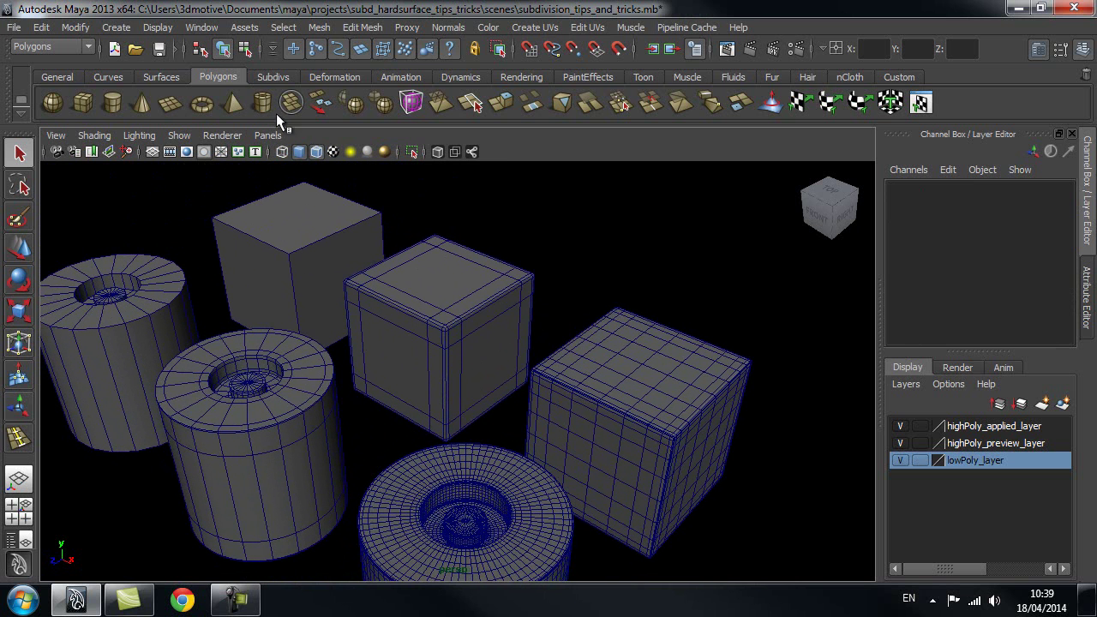
{"action": "right_click_drag", "start_coordinate": [358, 235], "coordinate": [392, 233], "text": "alt"}
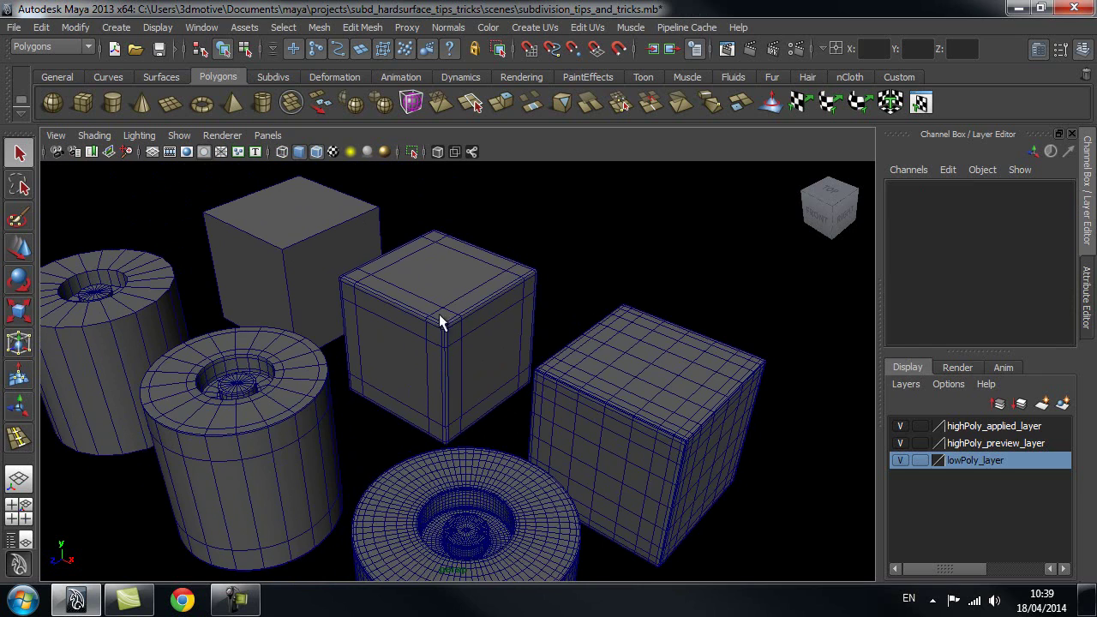
Select the preview-layer cube and switch it from smooth mesh preview to its unsmoothed cage
{"action": "left_click_drag", "start_coordinate": [452, 316], "coordinate": [447, 278], "text": "alt"}
{"action": "left_click", "coordinate": [540, 265]}
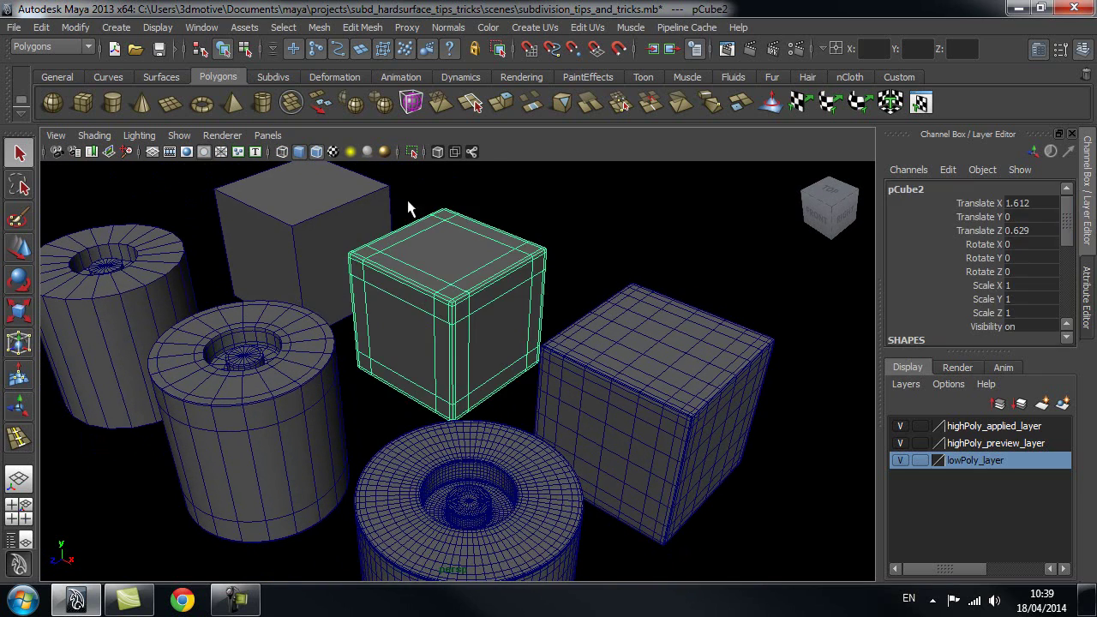
{"action": "key", "text": "ctrl+z"}
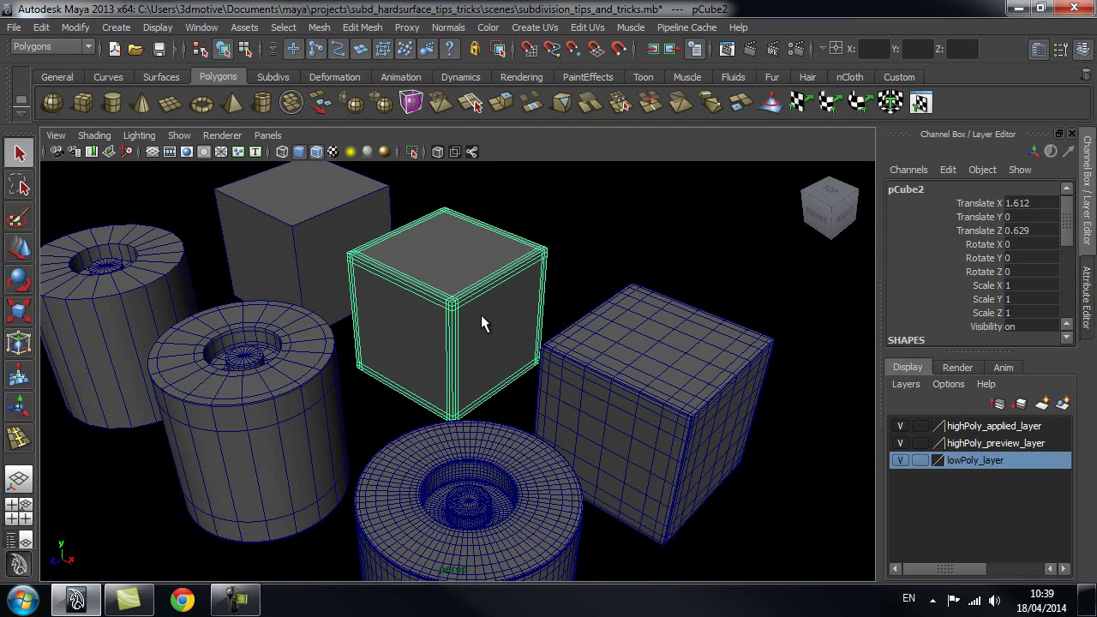
Turn on the poly count heads-up display for the viewport
{"action": "middle_click_drag", "start_coordinate": [502, 297], "coordinate": [566, 257], "text": "alt"}
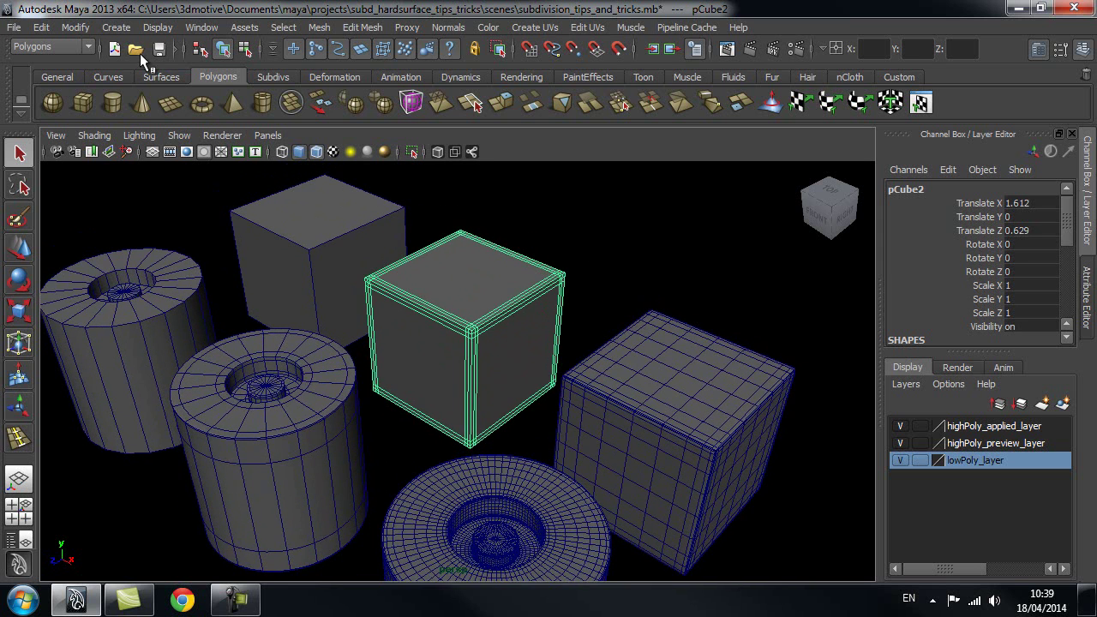
{"action": "left_click", "coordinate": [157, 28]}
{"action": "mouse_move", "coordinate": [187, 72]}
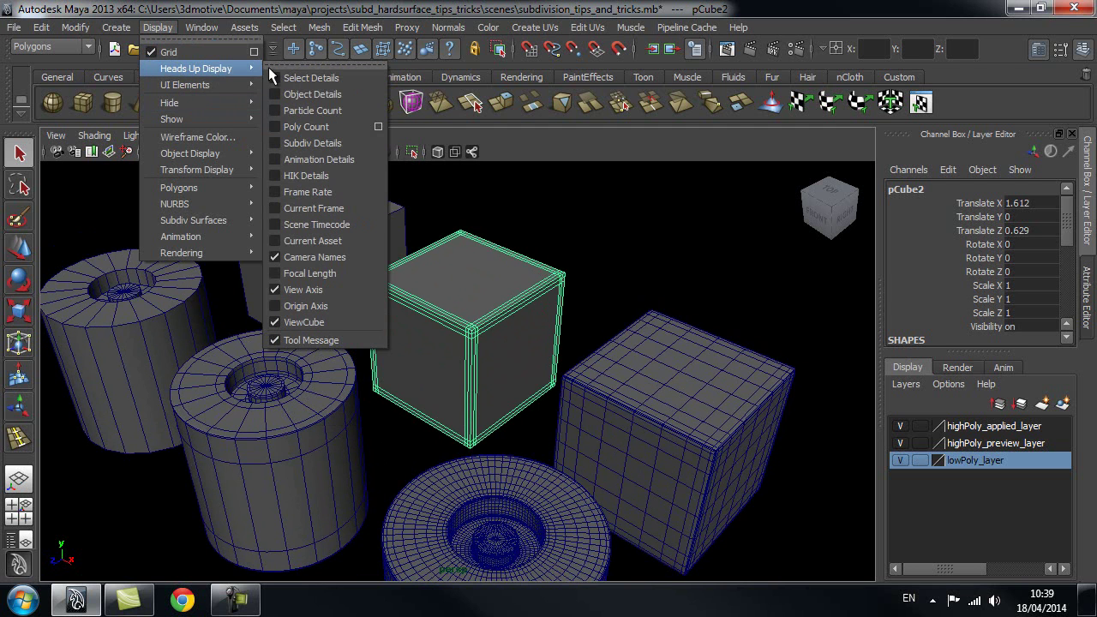
{"action": "left_click", "coordinate": [318, 127]}
Select the low-poly layer's cylinder and check its vertex, edge and face counts
{"action": "left_click_drag", "start_coordinate": [401, 214], "coordinate": [439, 270], "text": "alt"}
{"action": "left_click", "coordinate": [441, 271]}
{"action": "left_click_drag", "start_coordinate": [521, 257], "coordinate": [323, 323], "text": "alt"}
{"action": "left_click", "coordinate": [334, 342]}
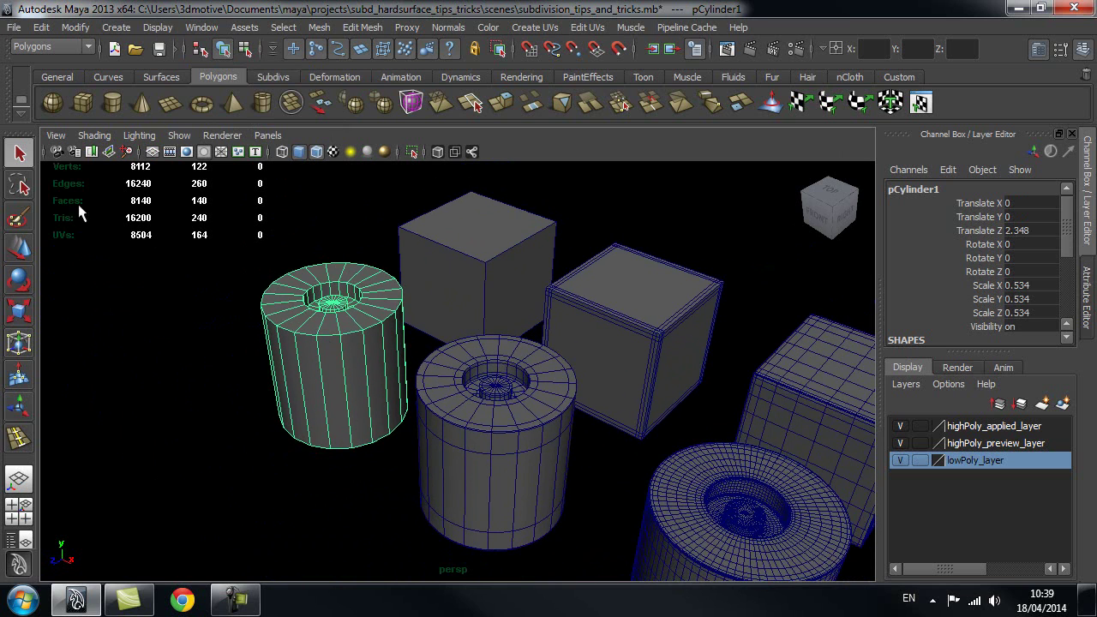
{"action": "left_click_drag", "start_coordinate": [295, 283], "coordinate": [360, 446], "text": "alt"}
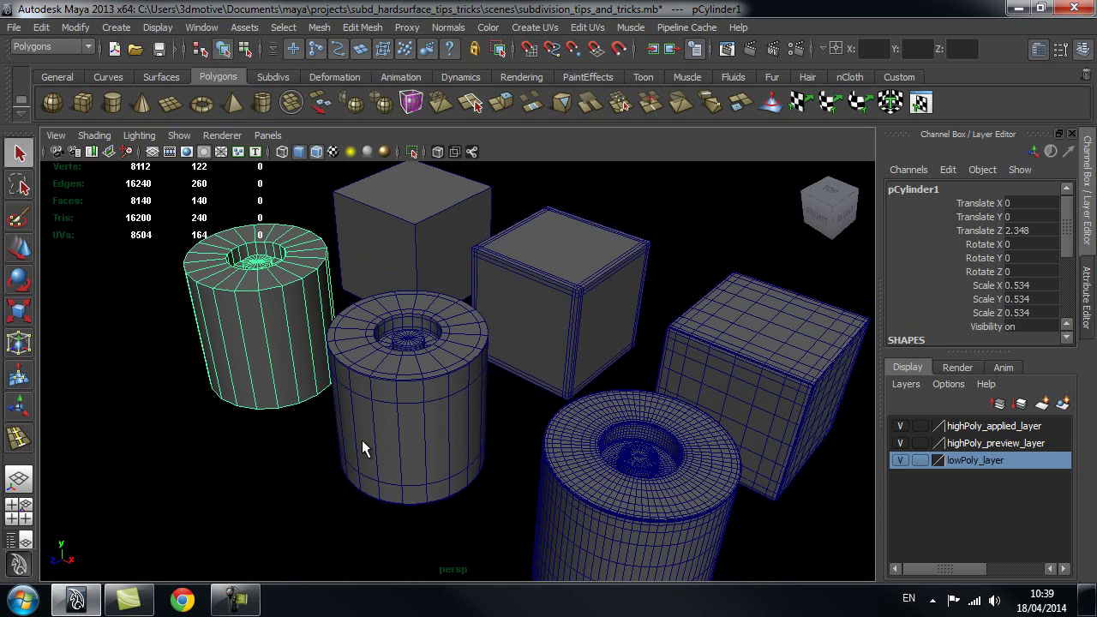
{"action": "left_click_drag", "start_coordinate": [178, 328], "coordinate": [275, 319], "text": "alt"}
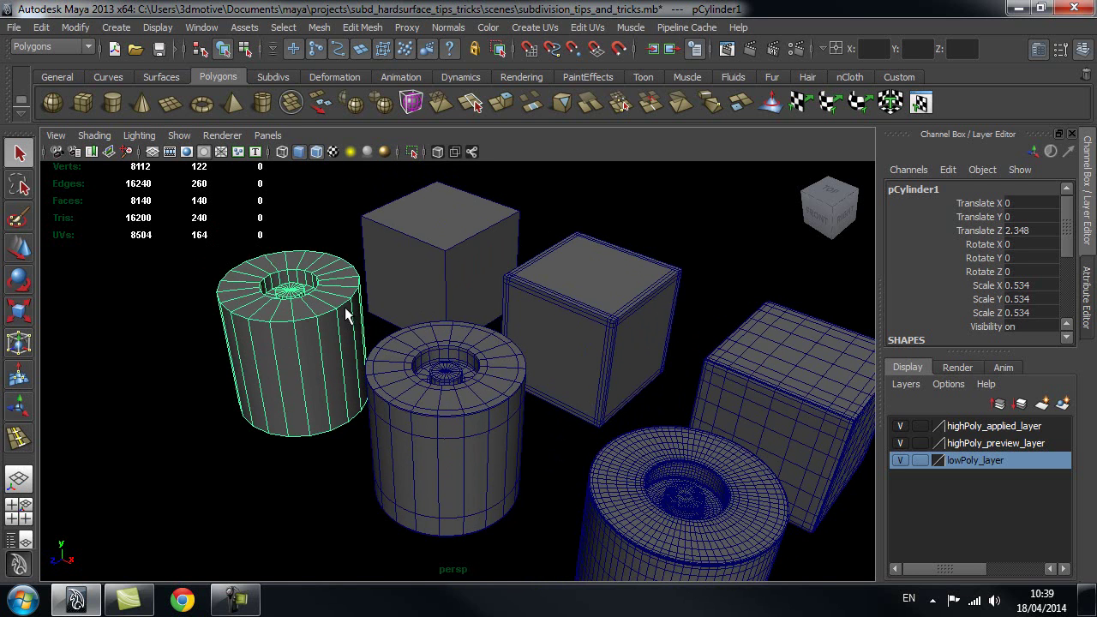
Compare the polygon counts of the preview-layer cylinder and the applied-layer cylinder by selecting each one
{"action": "middle_click_drag", "start_coordinate": [395, 402], "coordinate": [324, 395], "text": "alt"}
{"action": "left_click", "coordinate": [404, 411]}
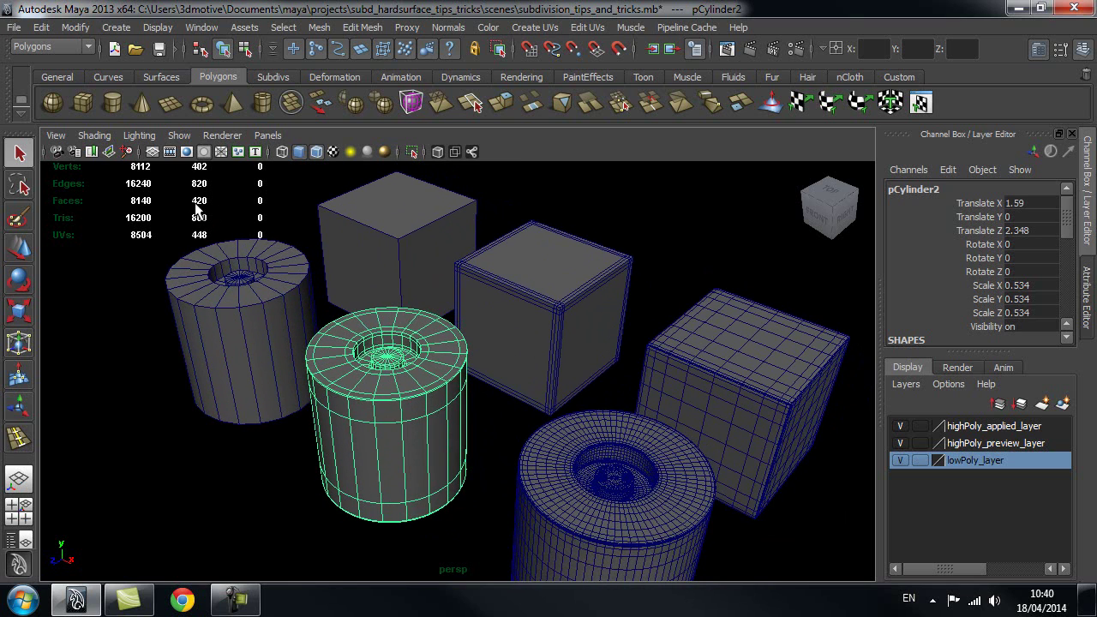
{"action": "middle_click_drag", "start_coordinate": [516, 451], "coordinate": [403, 378], "text": "alt"}
{"action": "right_click_drag", "start_coordinate": [403, 378], "coordinate": [426, 330], "text": "alt"}
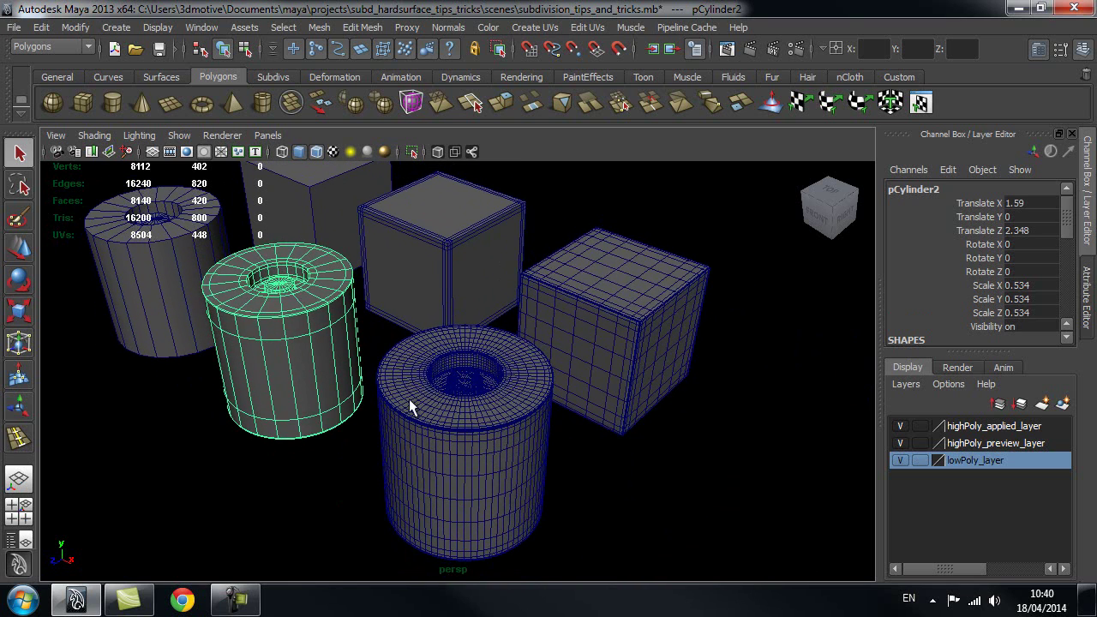
{"action": "left_click", "coordinate": [472, 418]}
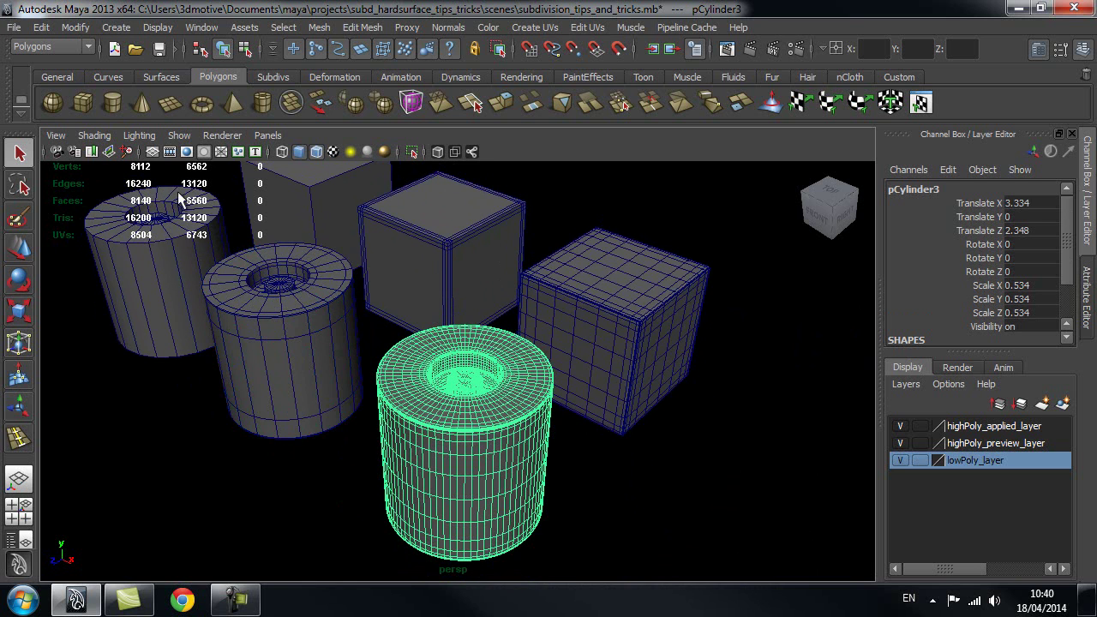
{"action": "middle_click_drag", "start_coordinate": [367, 284], "coordinate": [366, 382], "text": "alt"}
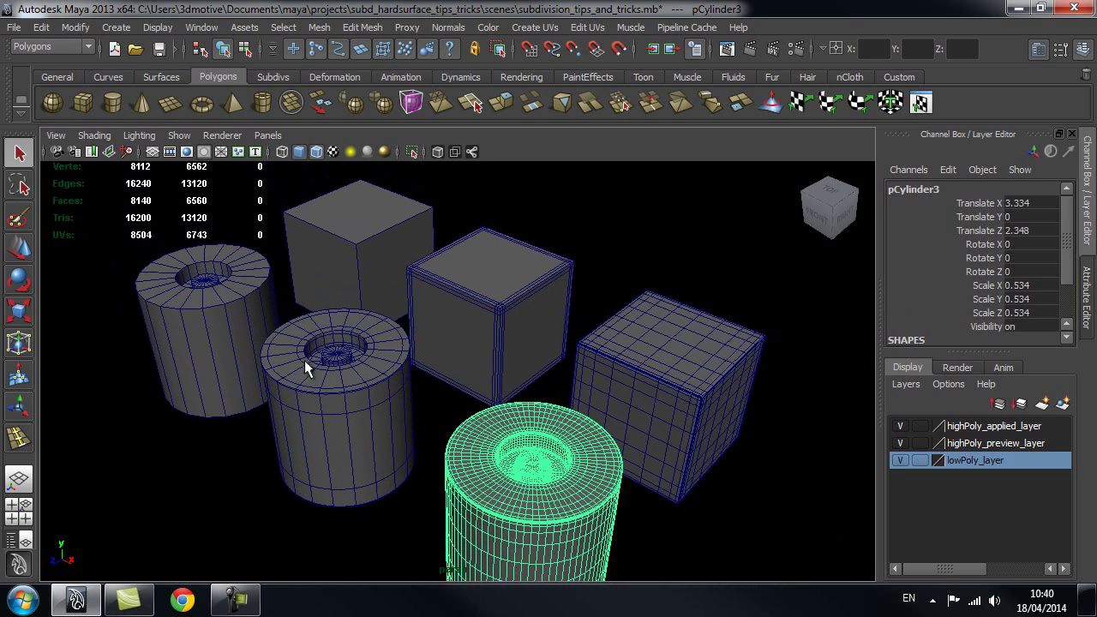
{"action": "left_click", "coordinate": [336, 338]}
{"action": "middle_click_drag", "start_coordinate": [570, 421], "coordinate": [548, 368], "text": "alt"}
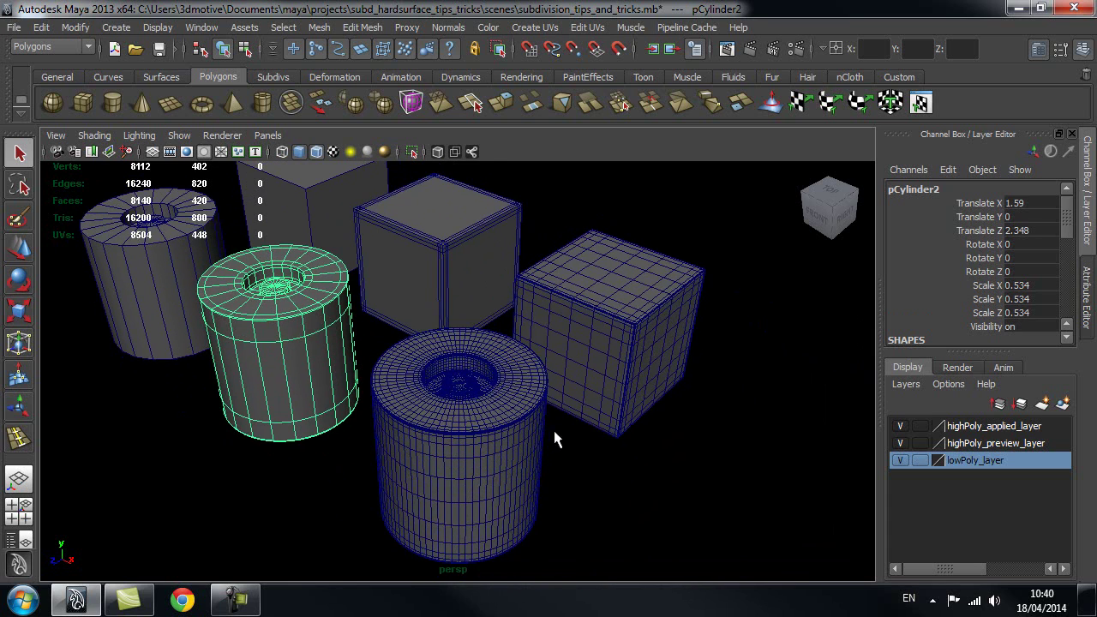
{"action": "middle_click_drag", "start_coordinate": [480, 391], "coordinate": [197, 328], "text": "alt"}
{"action": "right_click_drag", "start_coordinate": [597, 279], "coordinate": [525, 284], "text": "alt"}
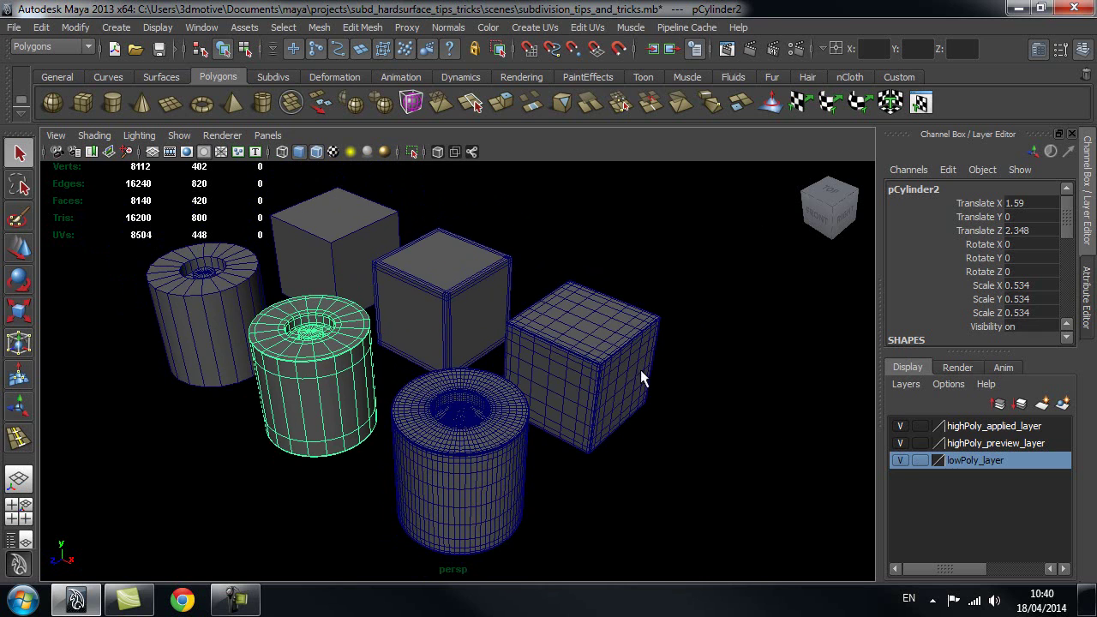
Hide all three display layers and create a default polygon cube at the origin
{"action": "left_click_drag", "start_coordinate": [900, 460], "coordinate": [902, 428]}
{"action": "left_click", "coordinate": [464, 342]}
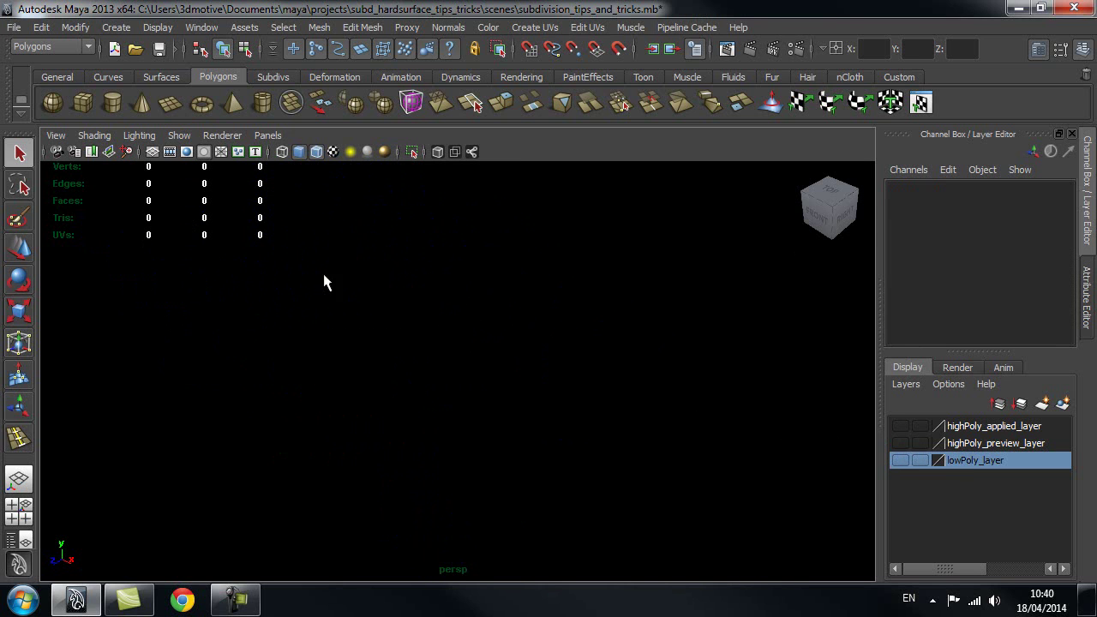
{"action": "left_click", "coordinate": [85, 105]}
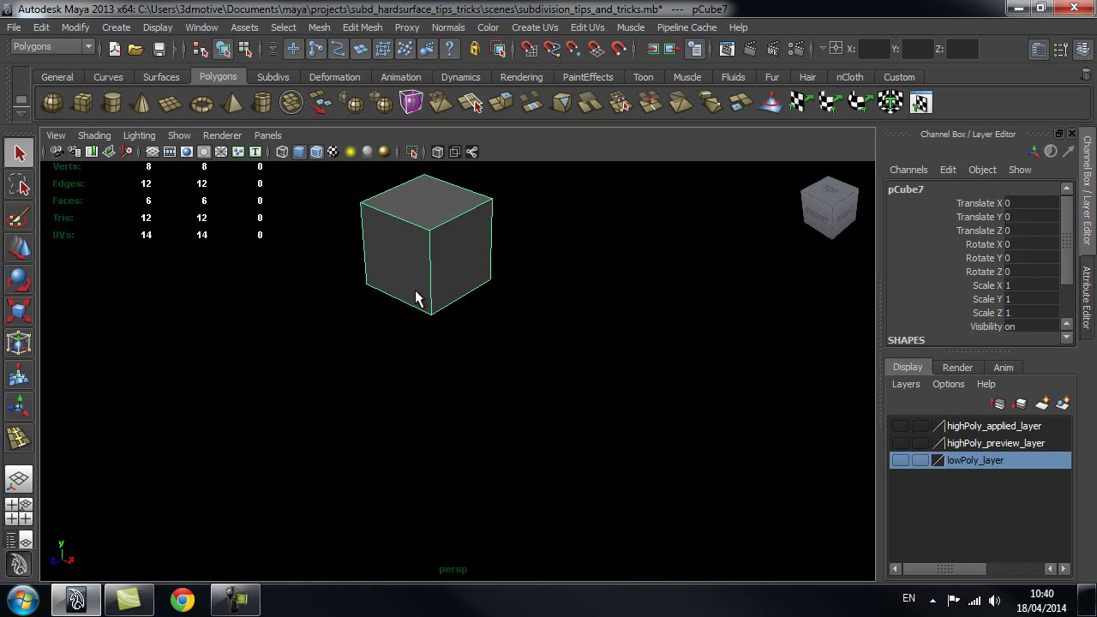
{"action": "scroll", "coordinate": [459, 440], "scroll_direction": "up", "scroll_amount": 1}
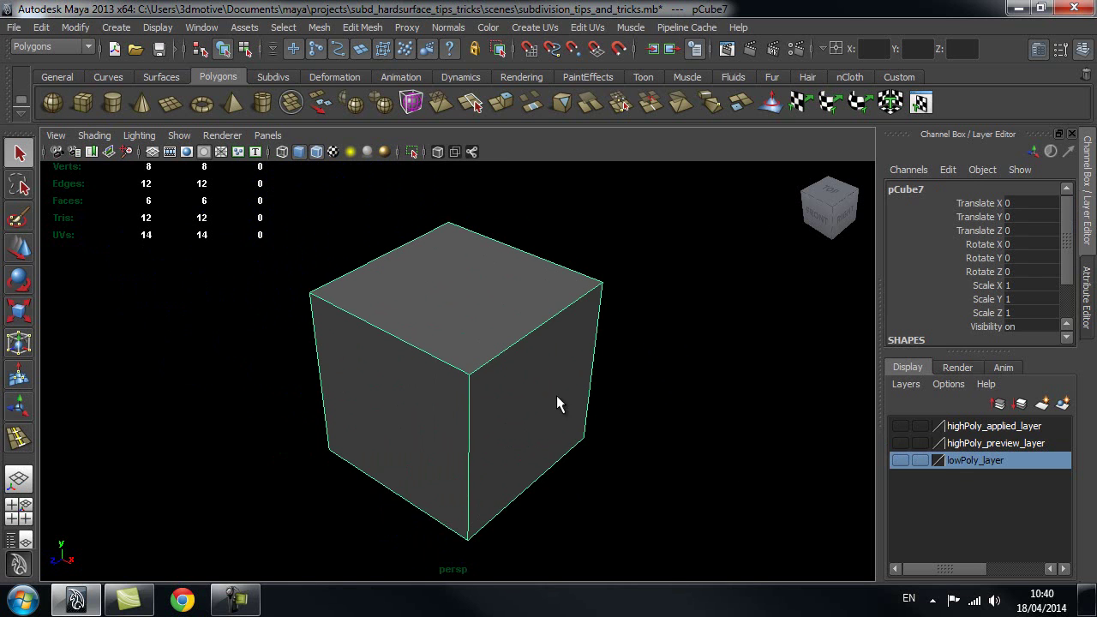
{"action": "left_click_drag", "start_coordinate": [570, 431], "coordinate": [497, 248], "text": "alt"}
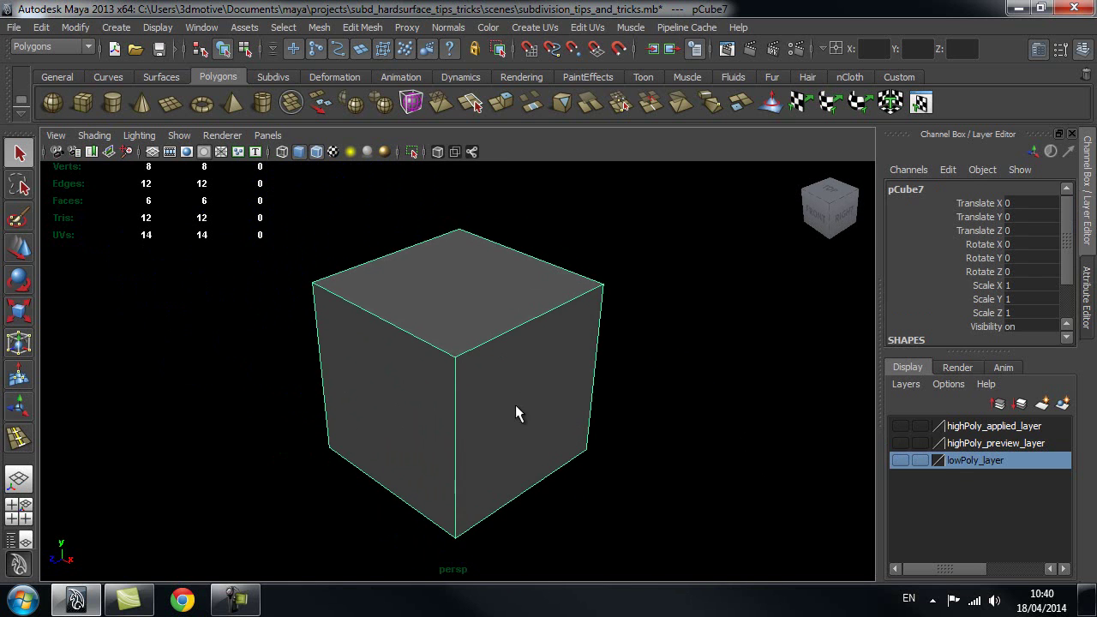
{"action": "left_click_drag", "start_coordinate": [490, 401], "coordinate": [525, 402], "text": "alt"}
{"action": "left_click", "coordinate": [668, 341]}
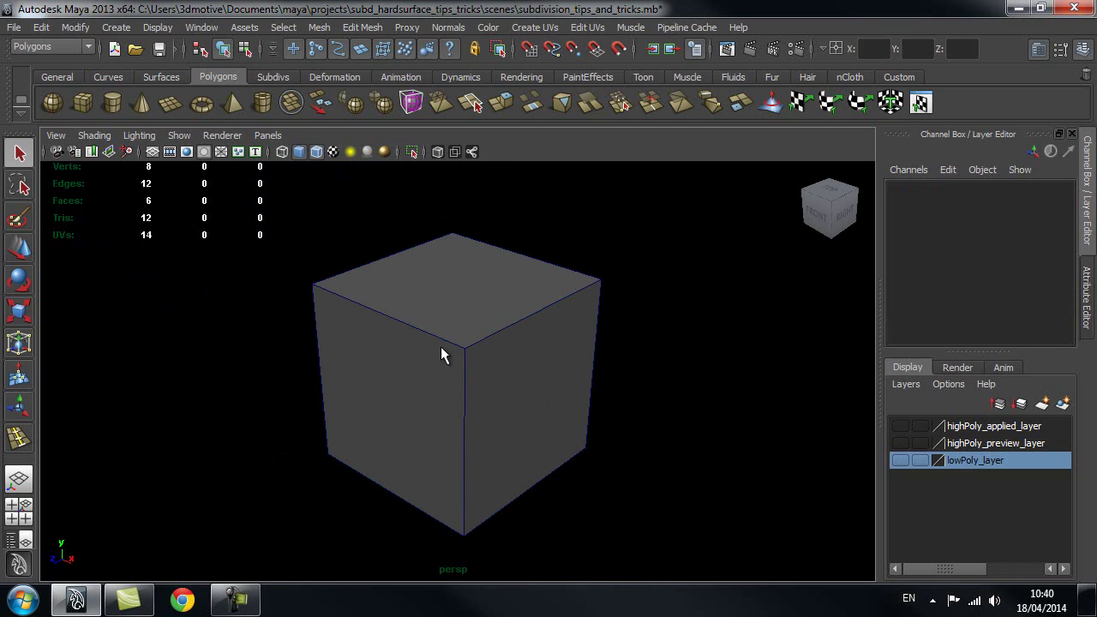
Turn on smooth mesh preview for the new cube and examine the rounded shape and its remaining edges
{"action": "left_click", "coordinate": [490, 355]}
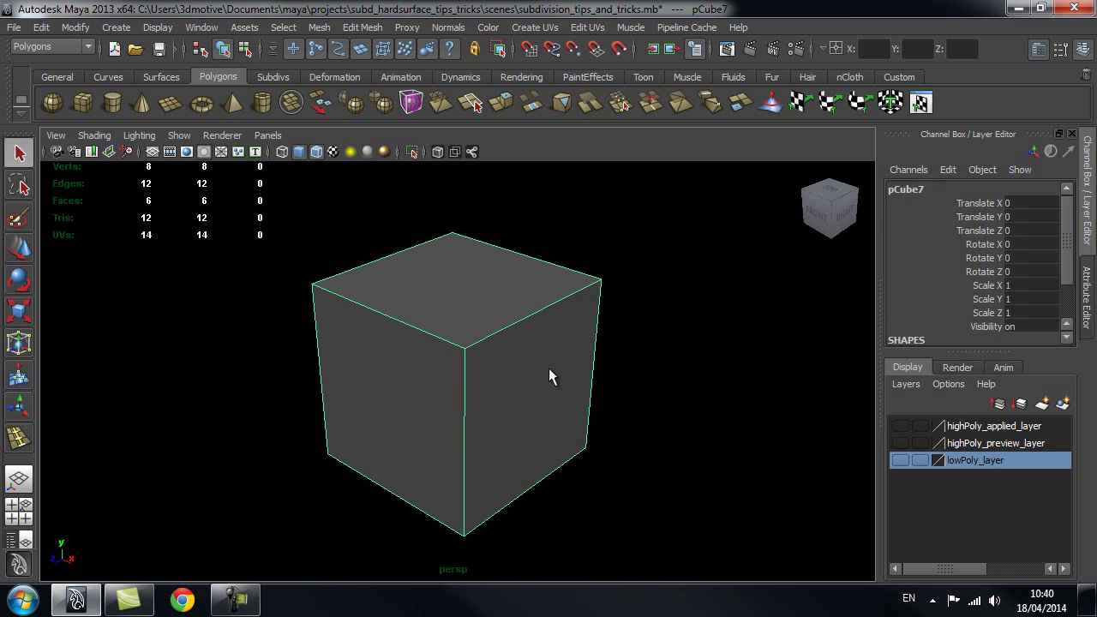
{"action": "key", "text": "3"}
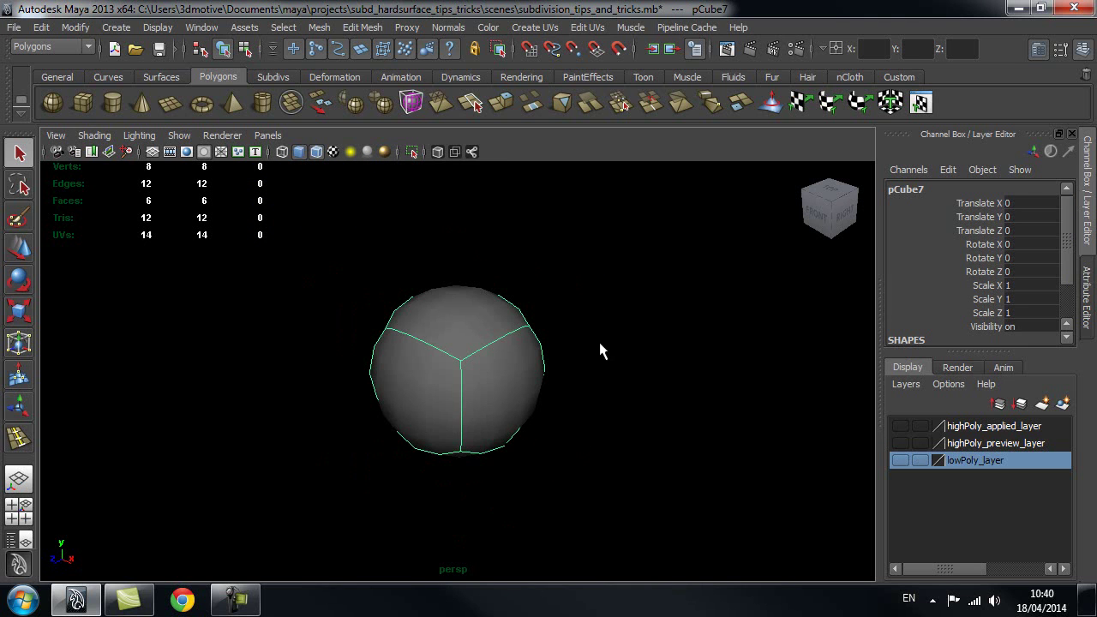
{"action": "left_click", "coordinate": [622, 345]}
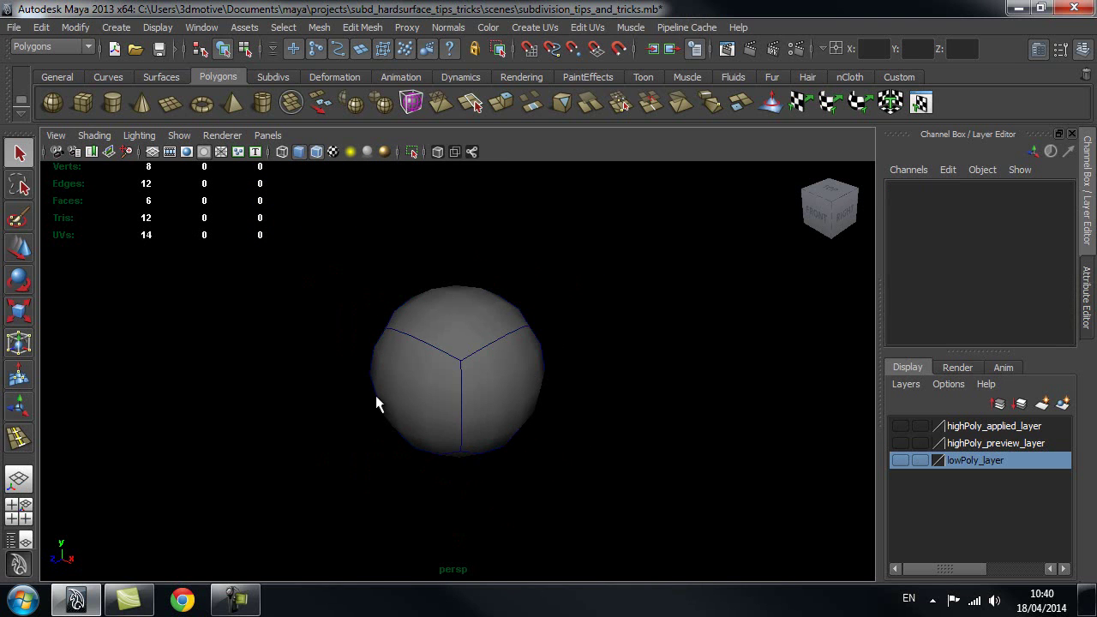
{"action": "mouse_move", "coordinate": [549, 393]}
{"action": "left_mouse_down", "text": "alt"}
{"action": "mouse_move", "coordinate": [617, 380]}
{"action": "mouse_move", "coordinate": [542, 388]}
{"action": "left_mouse_up", "text": "alt"}
{"action": "left_click_drag", "start_coordinate": [457, 310], "coordinate": [434, 303], "text": "alt"}
{"action": "mouse_move", "coordinate": [538, 318]}
{"action": "left_mouse_down", "text": "alt"}
{"action": "mouse_move", "coordinate": [520, 317]}
{"action": "mouse_move", "coordinate": [527, 326]}
{"action": "left_mouse_up", "text": "alt"}
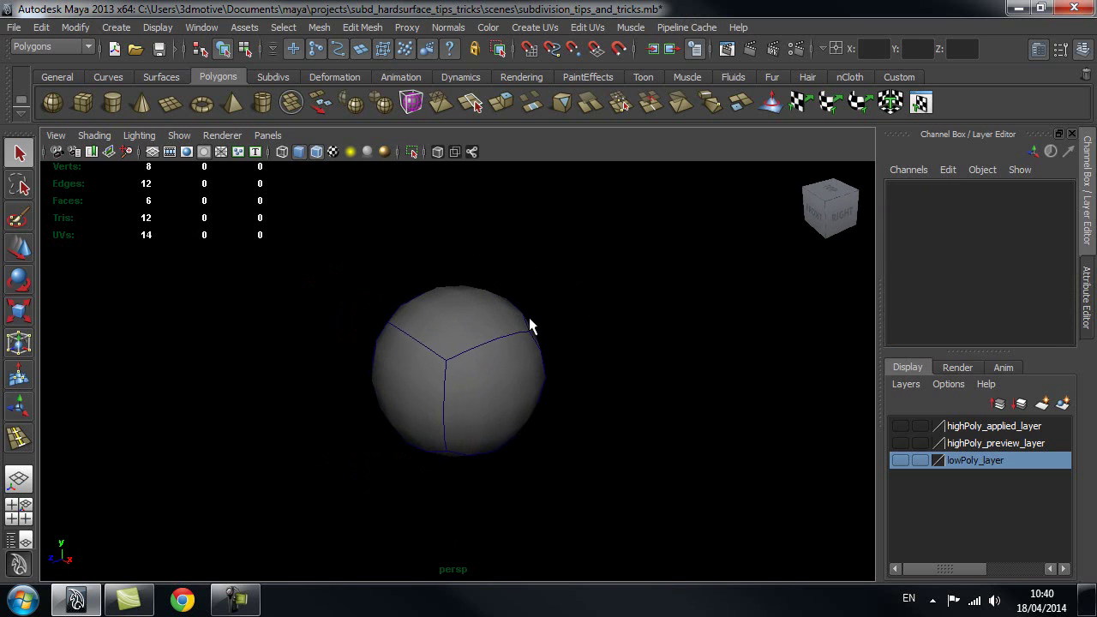
{"action": "mouse_move", "coordinate": [459, 320]}
{"action": "left_mouse_down", "text": "alt"}
{"action": "mouse_move", "coordinate": [445, 326]}
{"action": "mouse_move", "coordinate": [455, 327]}
{"action": "left_mouse_up", "text": "alt"}
{"action": "left_click", "coordinate": [460, 332]}
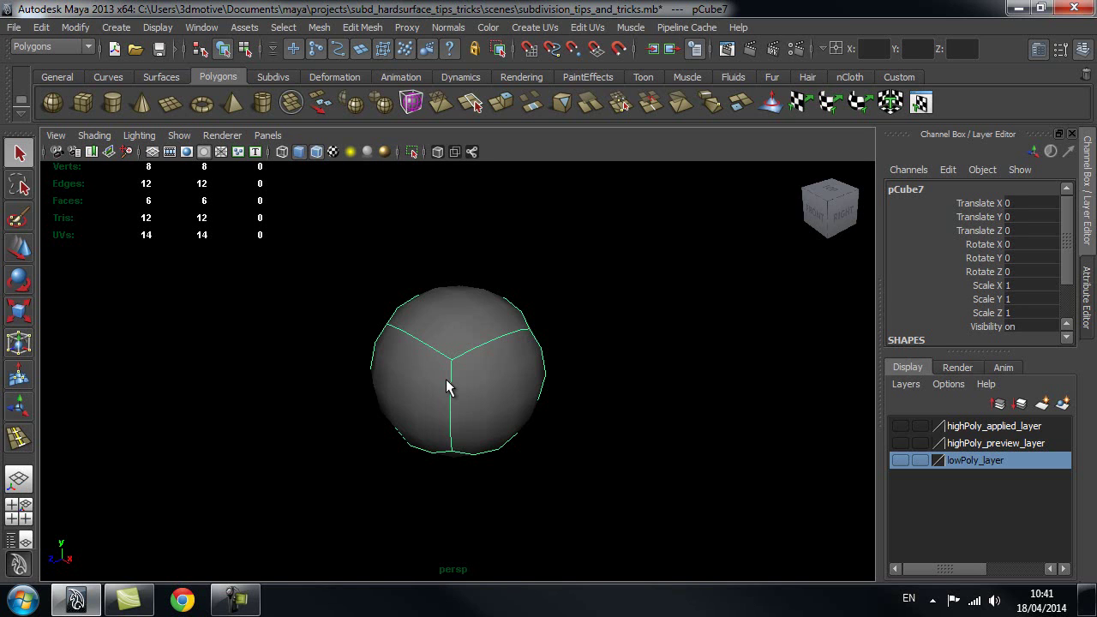
Step the cube's smooth preview down to the unsmoothed cage and restore the smooth preview
{"action": "key", "text": "1"}
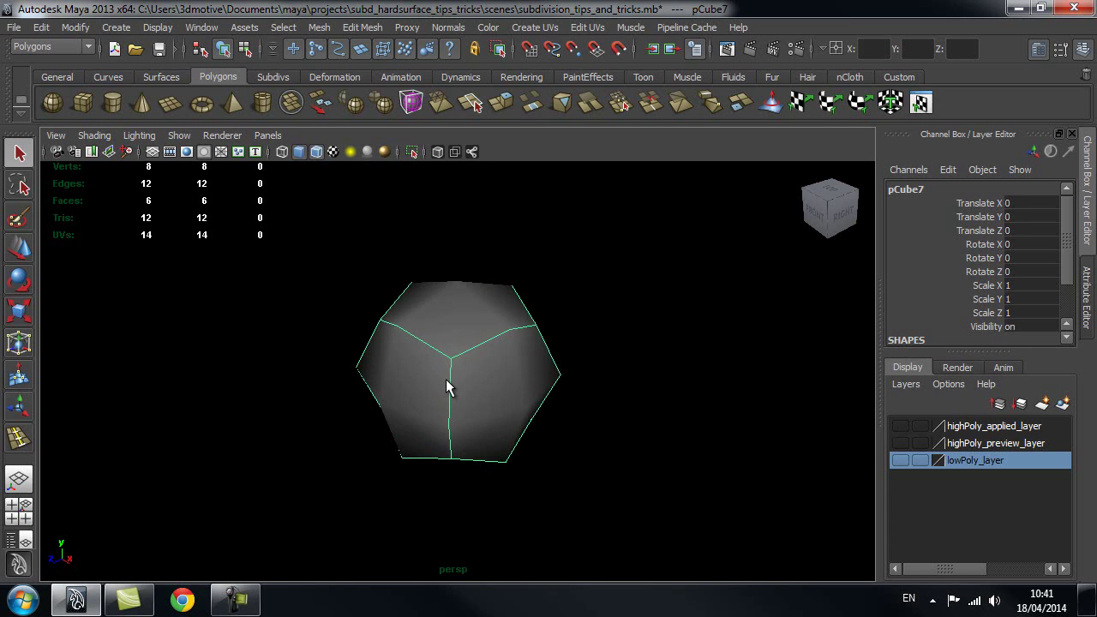
{"action": "key", "text": "1"}
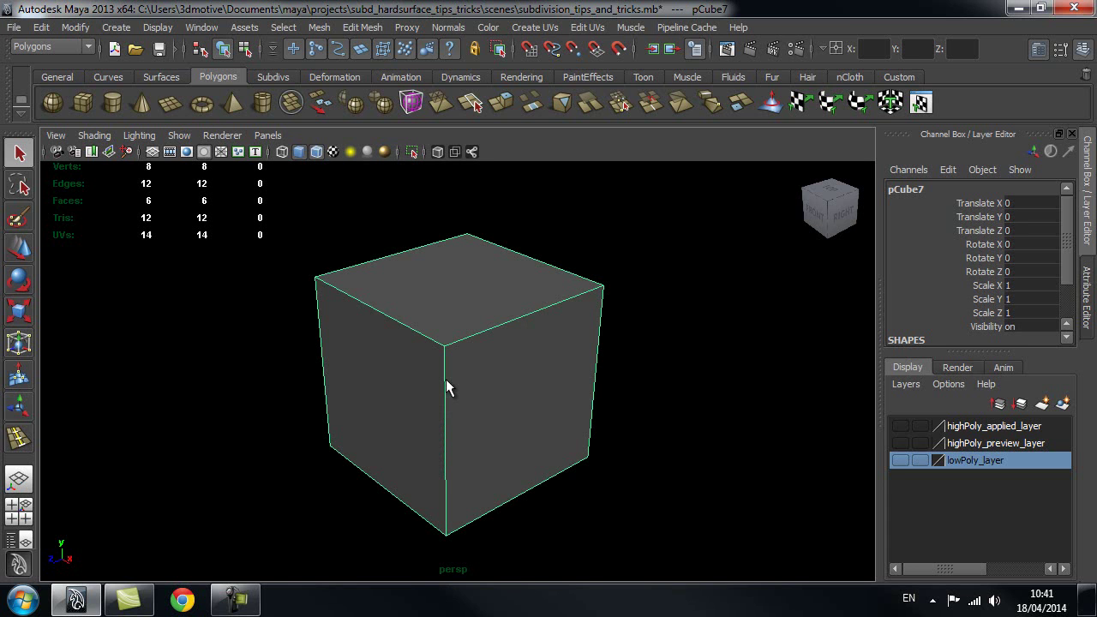
{"action": "key", "text": "3"}
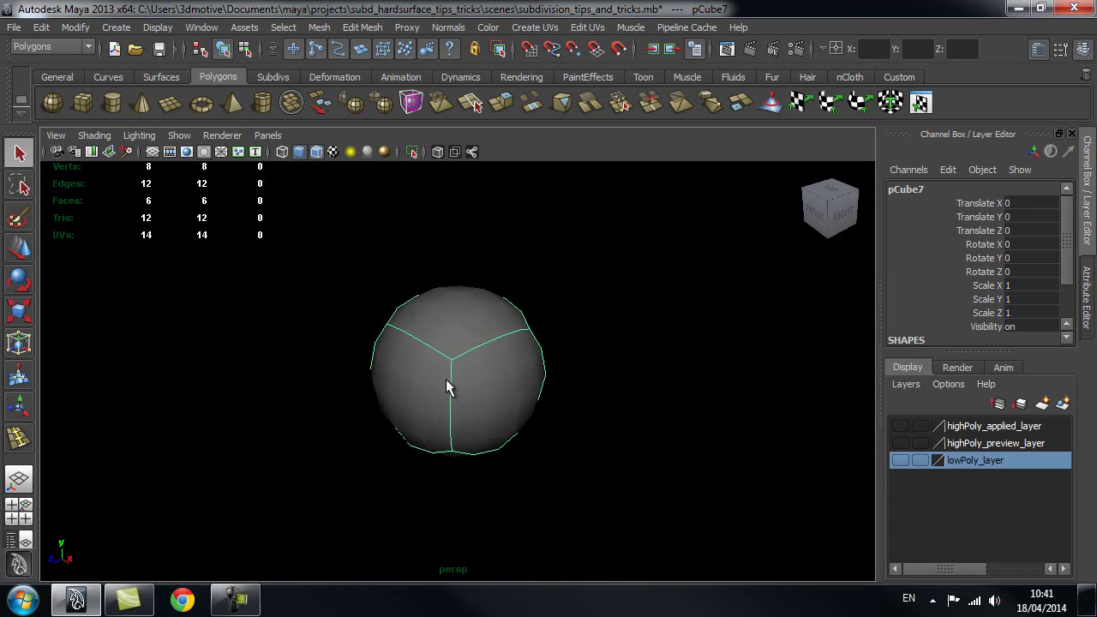
Raise the cube's smooth preview subdivision level and inspect the finer surface
{"action": "key", "text": "Page_Up"}
{"action": "key", "text": "Page_Up"}
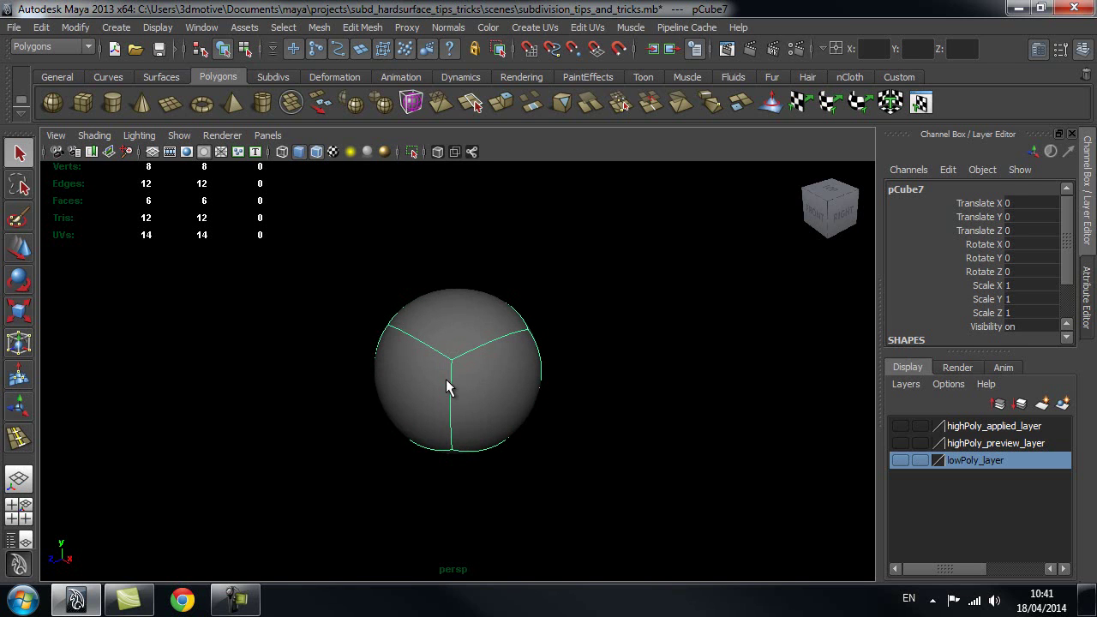
{"action": "left_click", "coordinate": [608, 314]}
{"action": "mouse_move", "coordinate": [454, 364]}
{"action": "left_mouse_down", "text": "alt"}
{"action": "mouse_move", "coordinate": [649, 360]}
{"action": "mouse_move", "coordinate": [454, 358]}
{"action": "mouse_move", "coordinate": [467, 357]}
{"action": "left_mouse_up", "text": "alt"}
{"action": "left_click", "coordinate": [474, 351]}
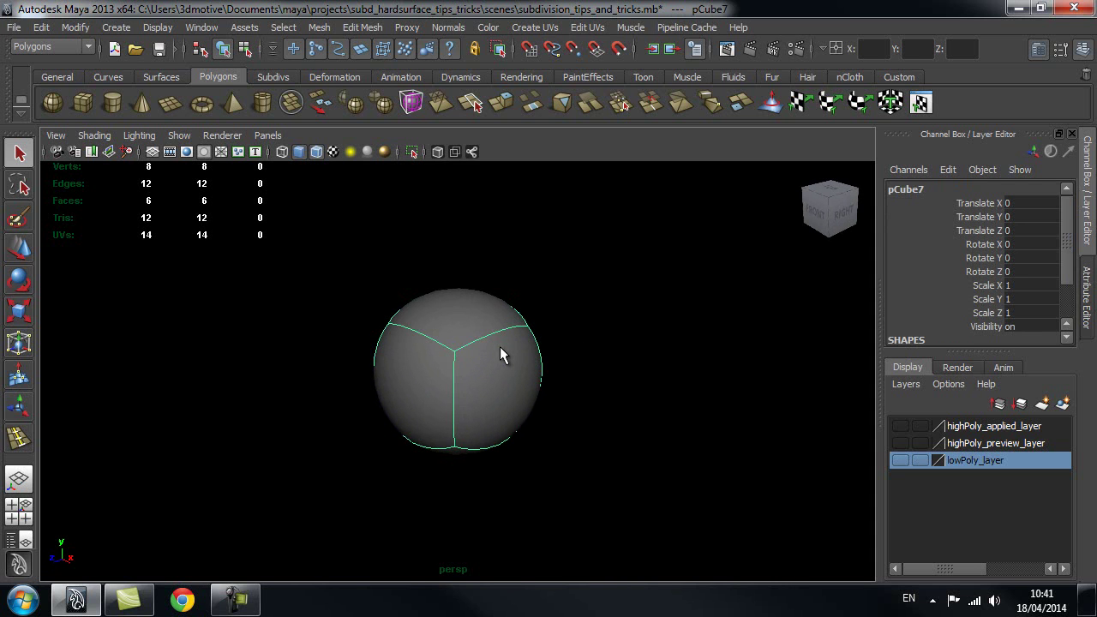
Lower the cube's smooth preview to a coarser subdivision level and bring it back to the default smoothness
{"action": "key", "text": "1"}
{"action": "key", "text": "1"}
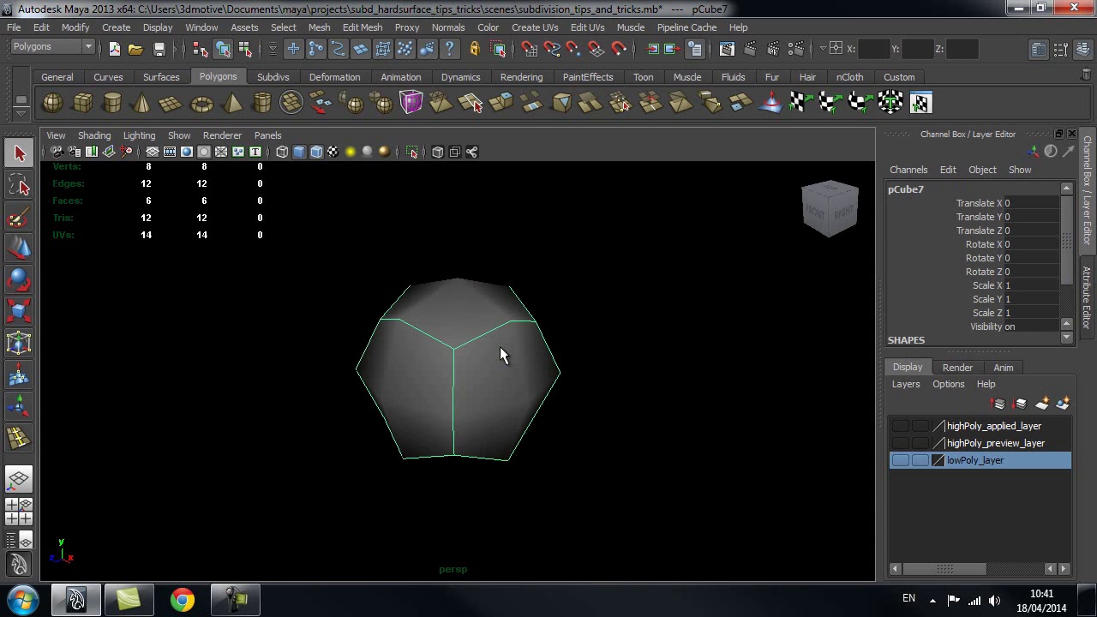
{"action": "key", "text": "3"}
{"action": "left_click", "coordinate": [621, 317]}
{"action": "left_click", "coordinate": [488, 346]}
{"action": "scroll", "coordinate": [592, 299], "scroll_direction": "down", "scroll_amount": 2}
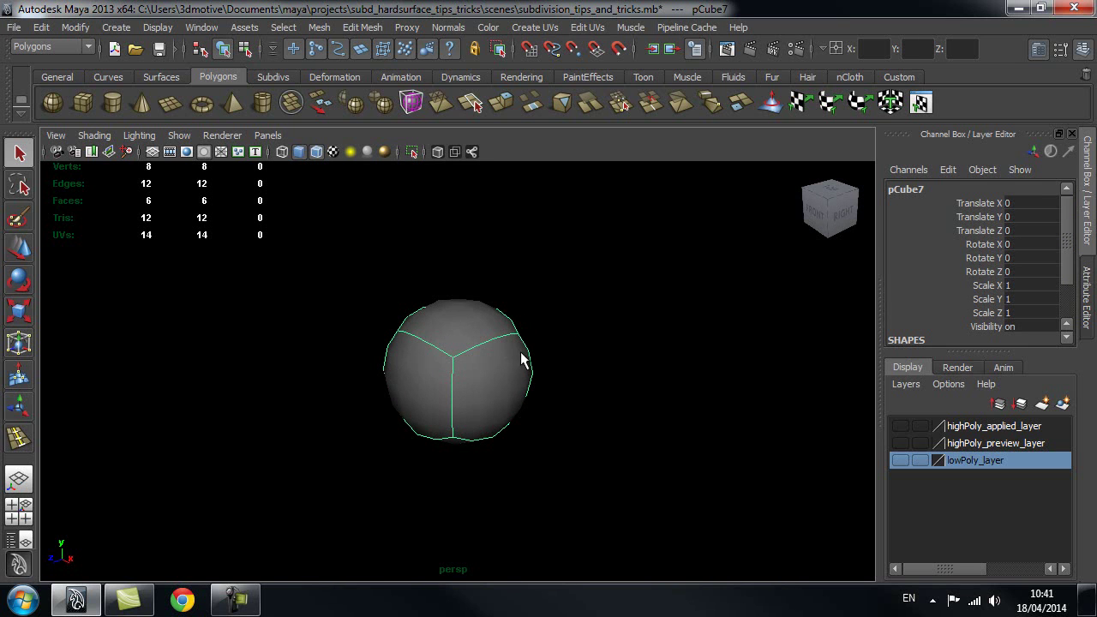
Duplicate the cube in its unsmoothed cage display and move the copy about 1.64 units along X
{"action": "key", "text": "1"}
{"action": "left_click", "coordinate": [629, 353]}
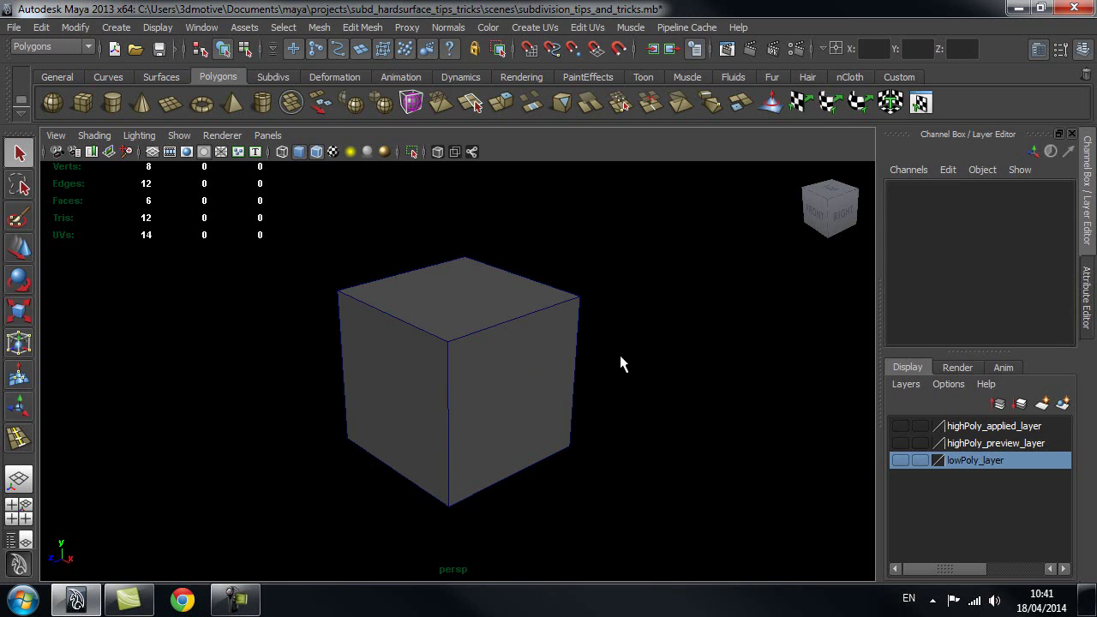
{"action": "left_click", "coordinate": [560, 368]}
{"action": "key", "text": "ctrl+d"}
{"action": "right_click_drag", "start_coordinate": [629, 372], "coordinate": [491, 412], "text": "alt"}
{"action": "key", "text": "w"}
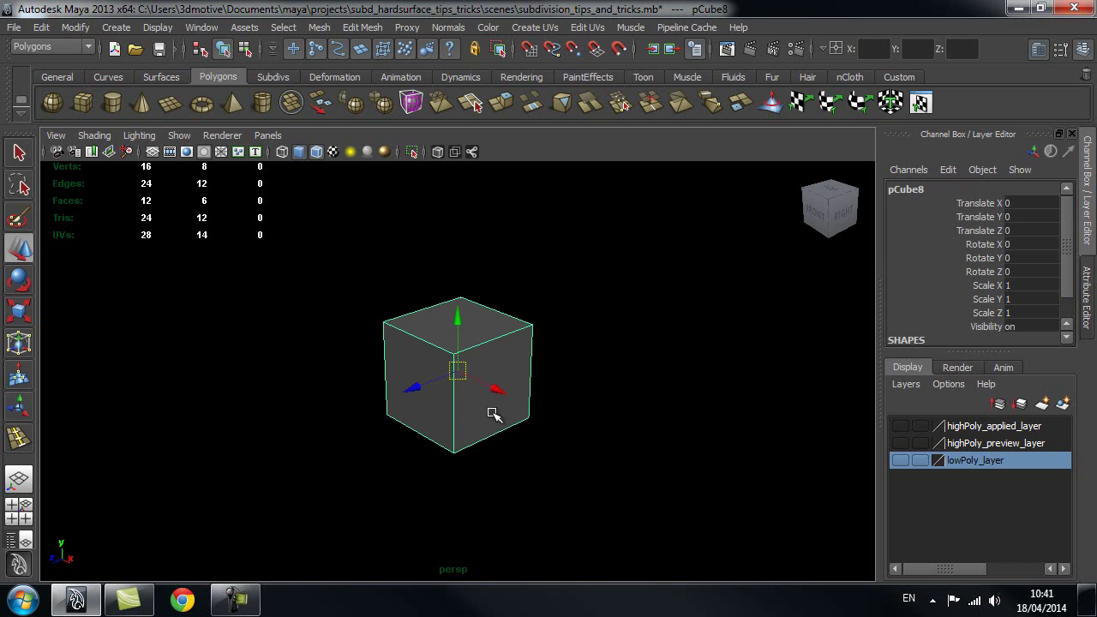
{"action": "left_click_drag", "start_coordinate": [493, 387], "coordinate": [631, 453]}
Turn on smooth mesh preview for both the original cube and its copy
{"action": "left_click", "coordinate": [439, 347]}
{"action": "key", "text": "3"}
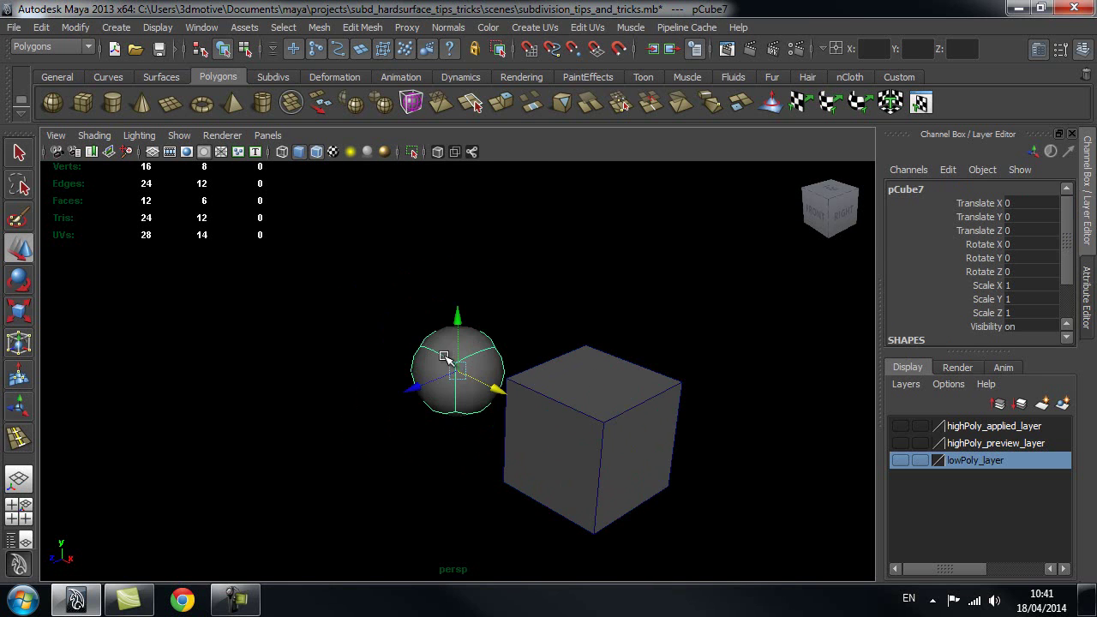
{"action": "middle_click_drag", "start_coordinate": [577, 358], "coordinate": [521, 311], "text": "alt"}
{"action": "left_click", "coordinate": [563, 354]}
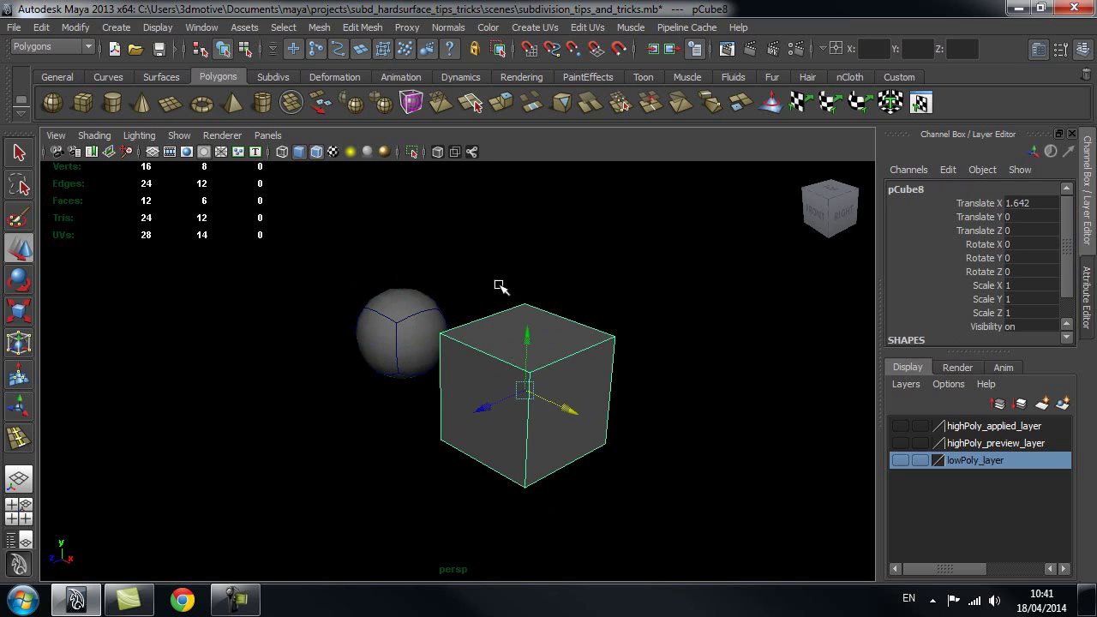
{"action": "key", "text": "3"}
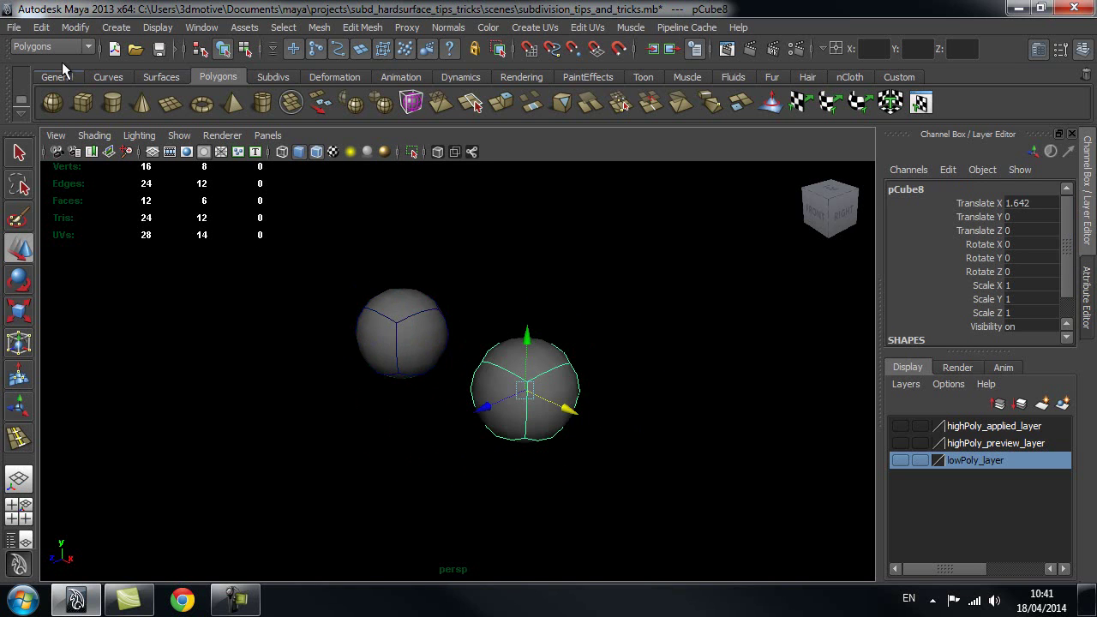
Convert the copied cube's smooth mesh preview to polygons and view it beside the previewed original
{"action": "left_click", "coordinate": [74, 26]}
{"action": "mouse_move", "coordinate": [129, 289]}
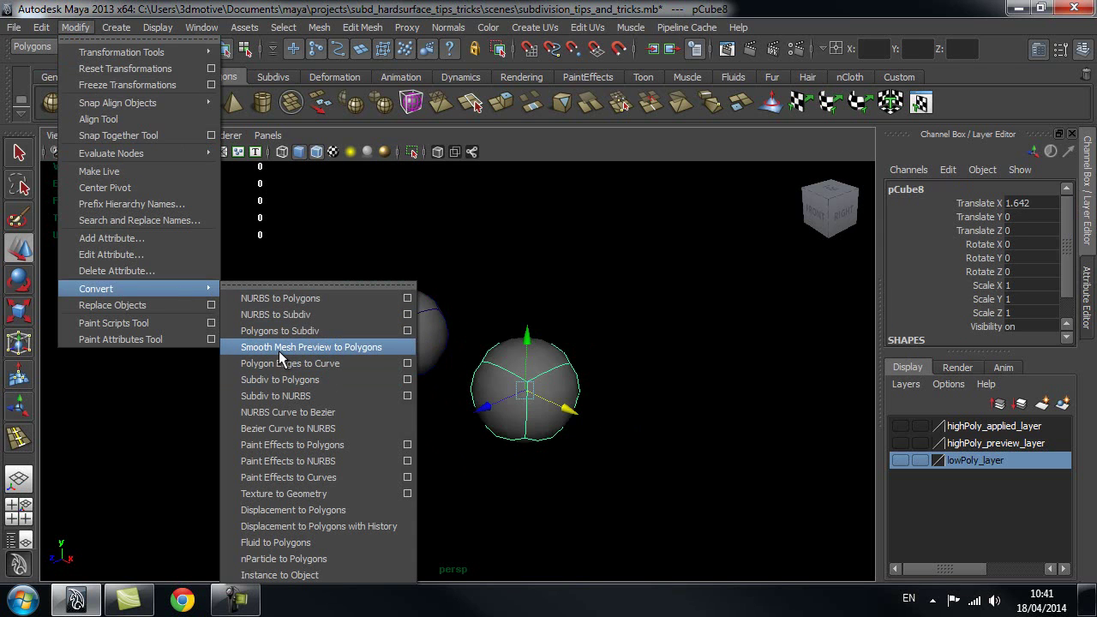
{"action": "left_click", "coordinate": [369, 348]}
{"action": "left_click", "coordinate": [576, 288]}
{"action": "right_click_drag", "start_coordinate": [419, 345], "coordinate": [591, 334], "text": "alt"}
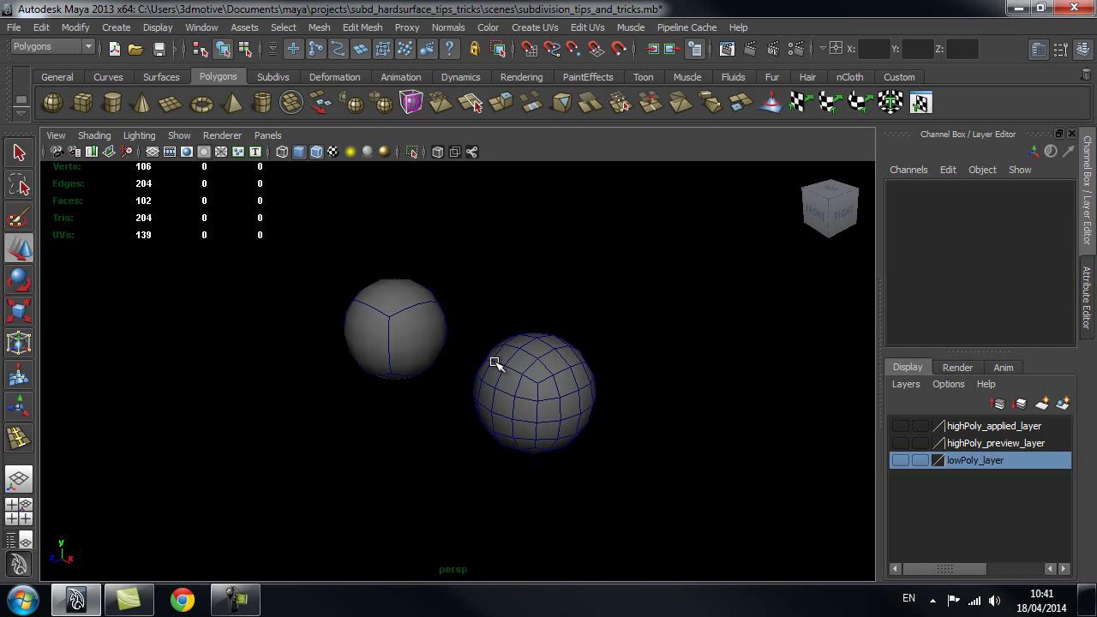
Compare the polygon counts of the converted copy and the smooth-previewed original cube
{"action": "left_click", "coordinate": [546, 387]}
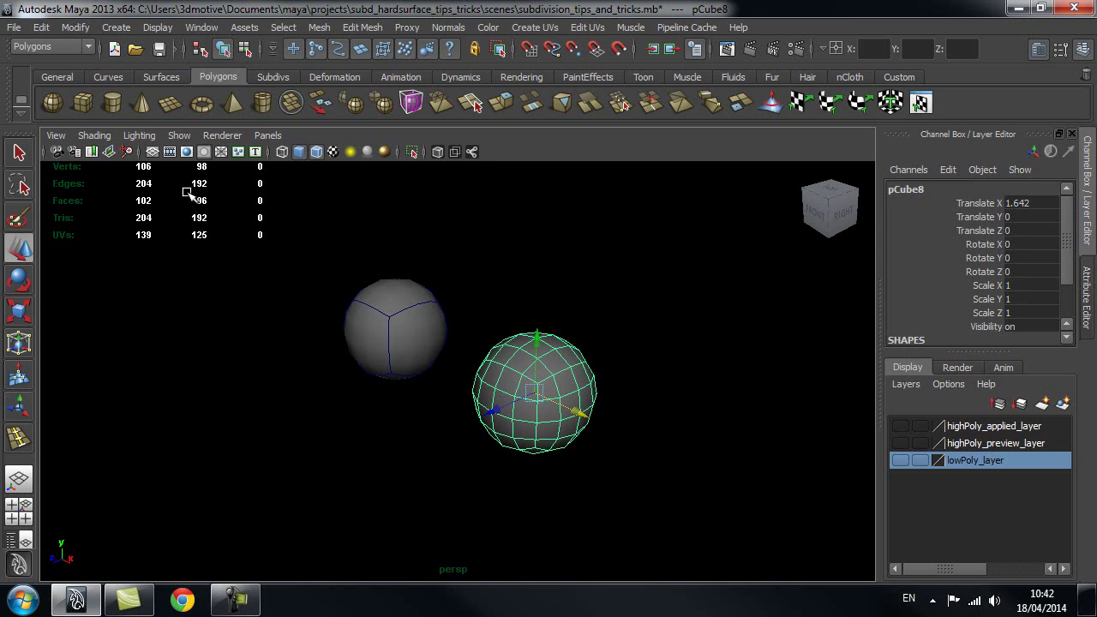
{"action": "left_click", "coordinate": [397, 279]}
{"action": "left_click", "coordinate": [397, 281]}
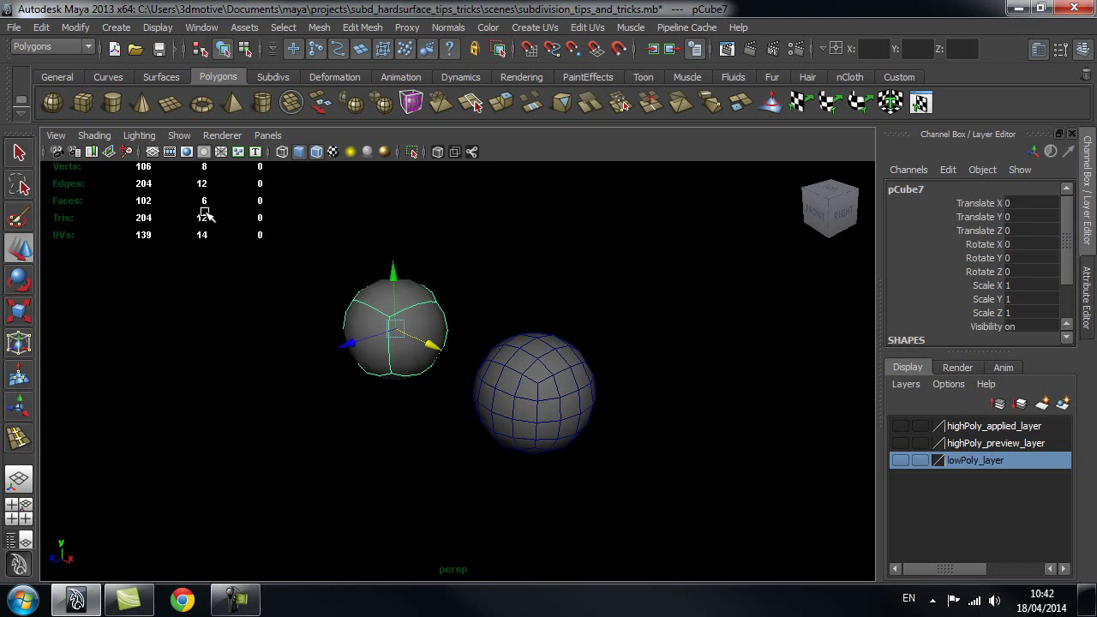
{"action": "left_click", "coordinate": [530, 394]}
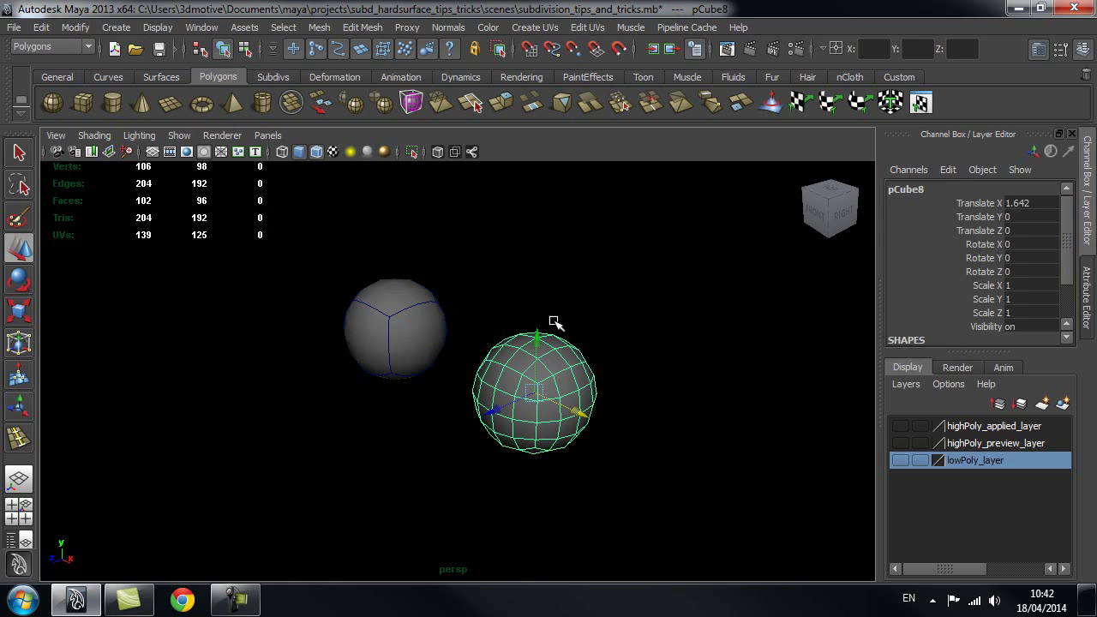
Undo the copy's conversion to polygons and show the copy in its unsmoothed cage display
{"action": "key", "text": "ctrl+z"}
{"action": "key", "text": "ctrl+z"}
{"action": "key", "text": "ctrl+z"}
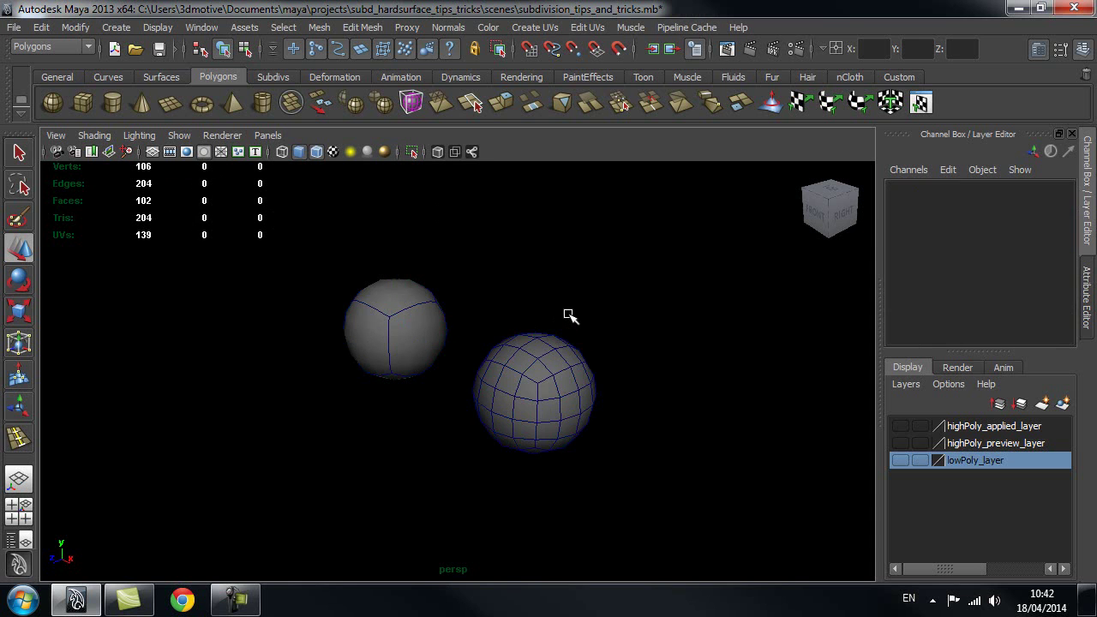
{"action": "key", "text": "ctrl+z"}
{"action": "key", "text": "1"}
{"action": "left_click", "coordinate": [623, 275]}
{"action": "left_click", "coordinate": [550, 344]}
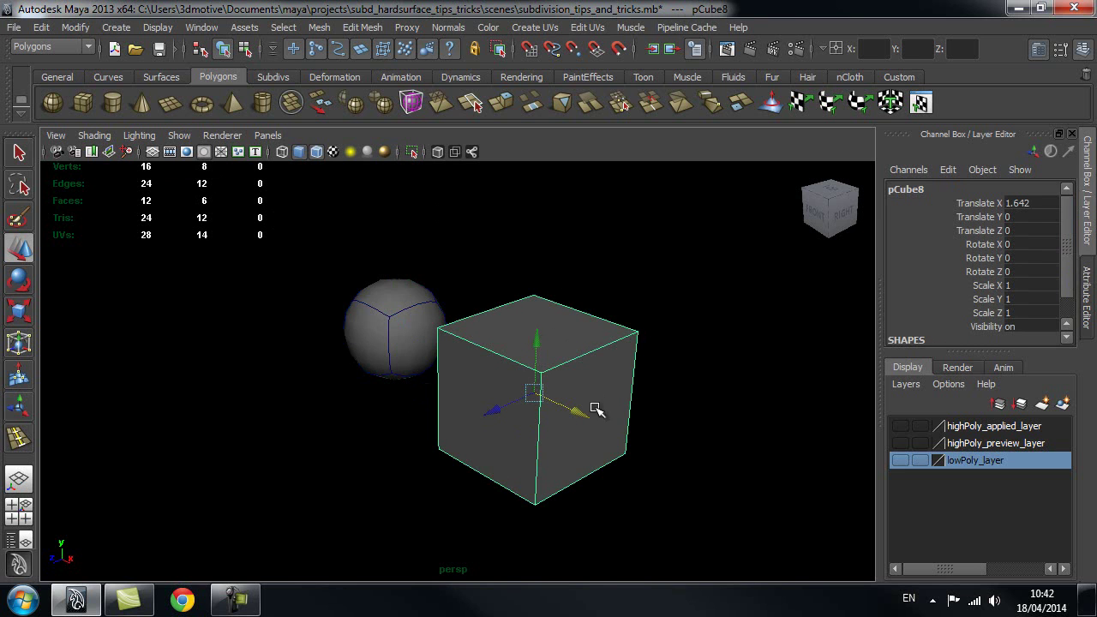
{"action": "left_click_drag", "start_coordinate": [644, 351], "coordinate": [637, 348], "text": "alt"}
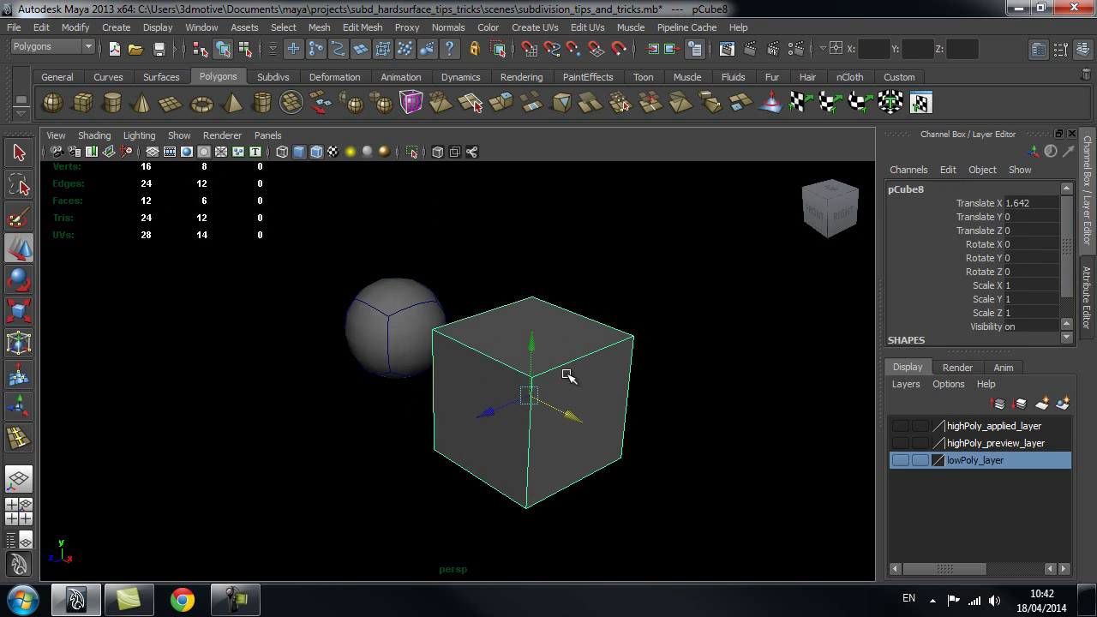
{"action": "middle_click_drag", "start_coordinate": [574, 370], "coordinate": [560, 365], "text": "alt"}
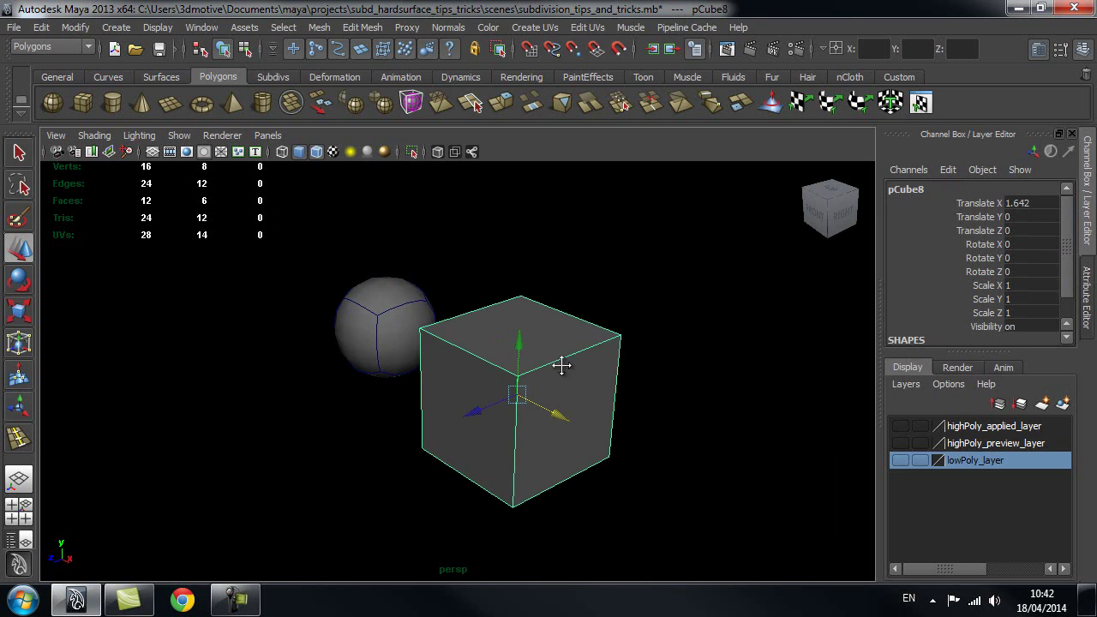
Smooth the copied cube with the Mesh Smooth command, adding divisions exponentially with 2 division levels
{"action": "left_click", "coordinate": [319, 29]}
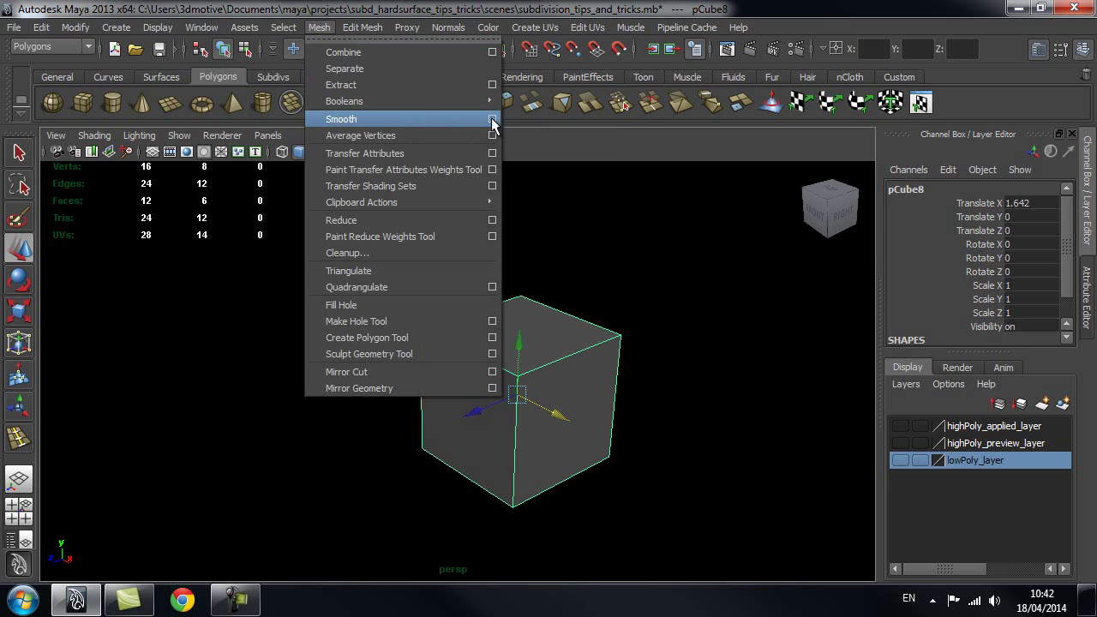
{"action": "left_click", "coordinate": [492, 119]}
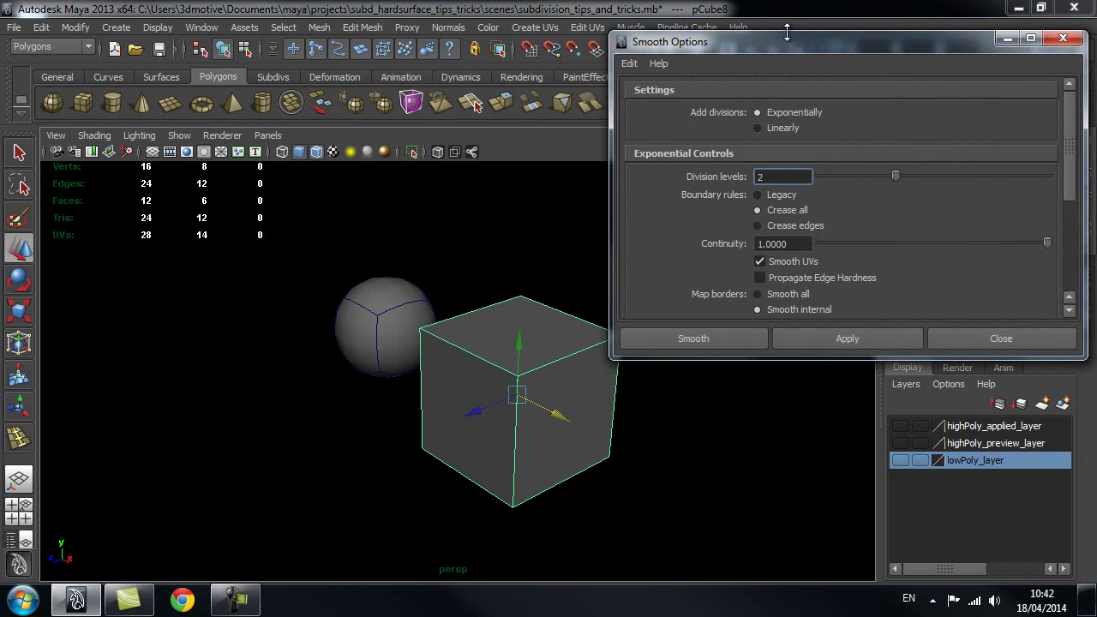
{"action": "left_click_drag", "start_coordinate": [794, 46], "coordinate": [793, 40]}
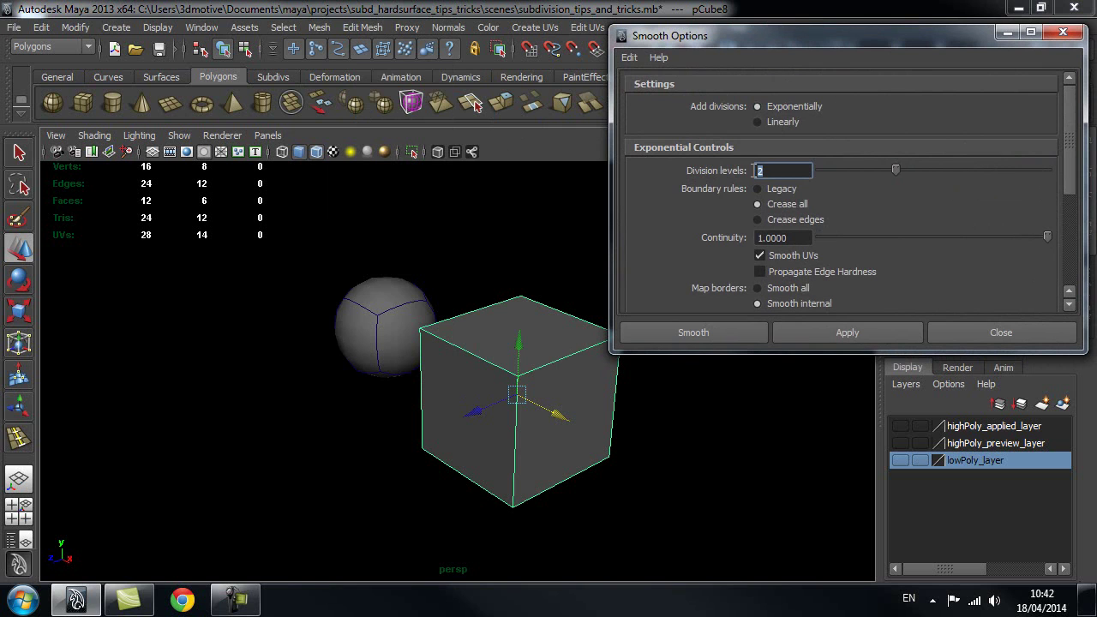
{"action": "mouse_move", "coordinate": [897, 170]}
{"action": "left_mouse_down"}
{"action": "mouse_move", "coordinate": [1059, 181]}
{"action": "mouse_move", "coordinate": [931, 168]}
{"action": "mouse_move", "coordinate": [791, 176]}
{"action": "mouse_move", "coordinate": [895, 171]}
{"action": "left_mouse_up"}
{"action": "left_click_drag", "start_coordinate": [1068, 140], "coordinate": [1063, 190]}
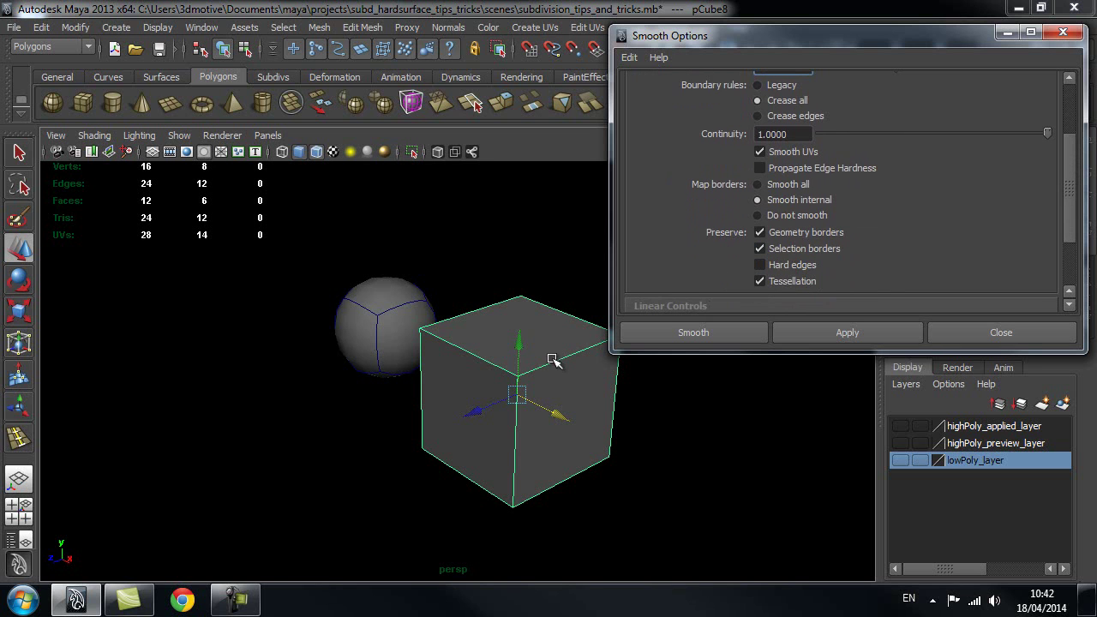
{"action": "left_click_drag", "start_coordinate": [595, 429], "coordinate": [627, 421], "text": "alt"}
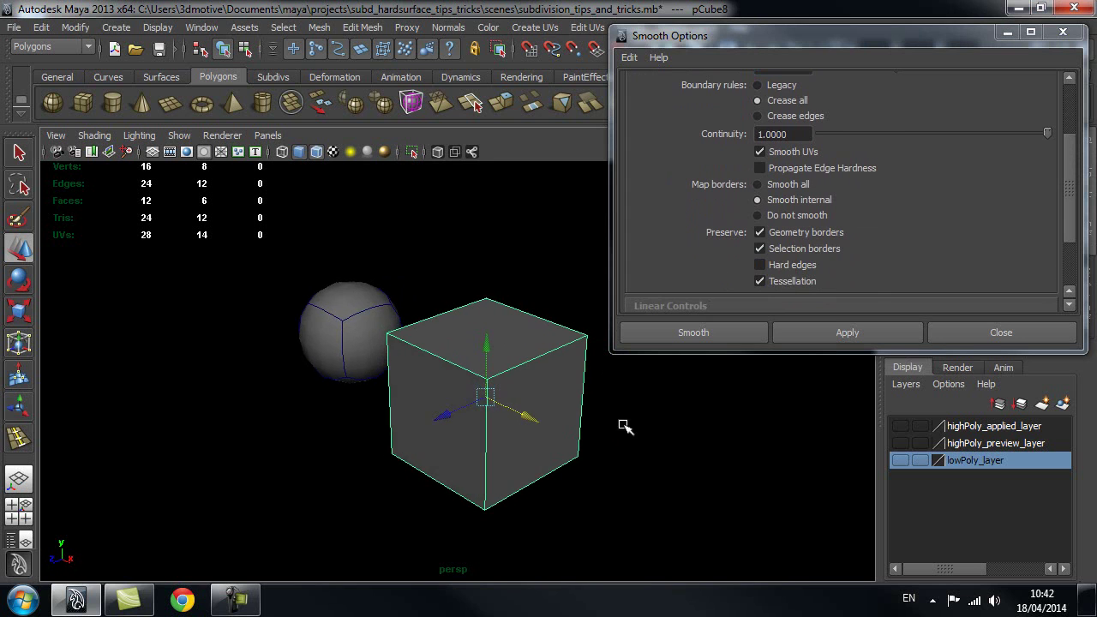
{"action": "left_click", "coordinate": [825, 333]}
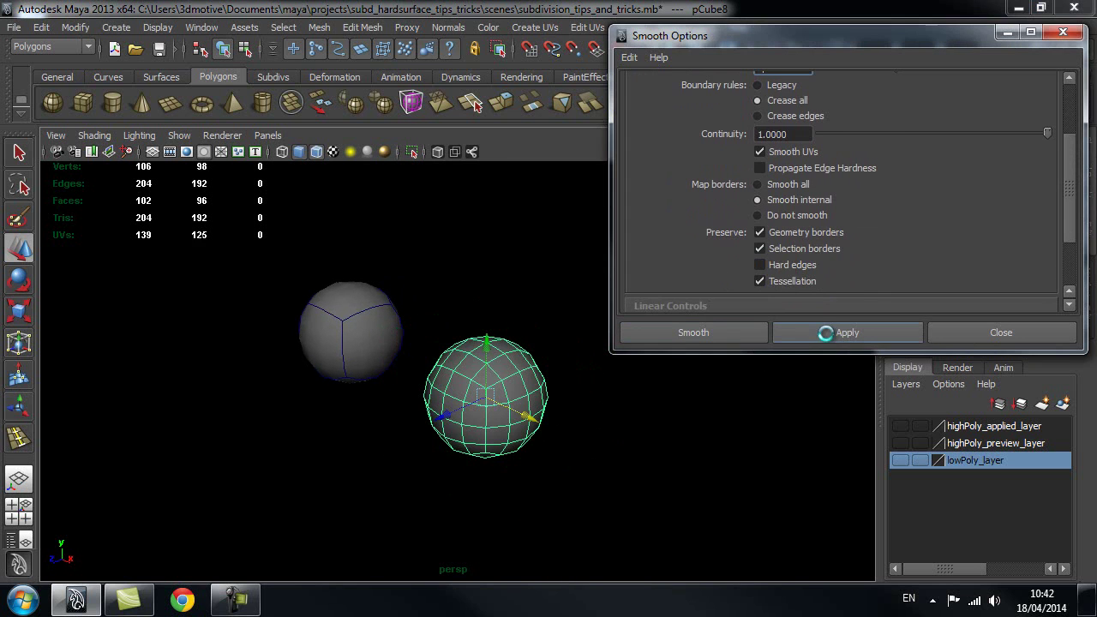
{"action": "left_click", "coordinate": [643, 458]}
{"action": "right_click_drag", "start_coordinate": [369, 435], "coordinate": [485, 409], "text": "alt"}
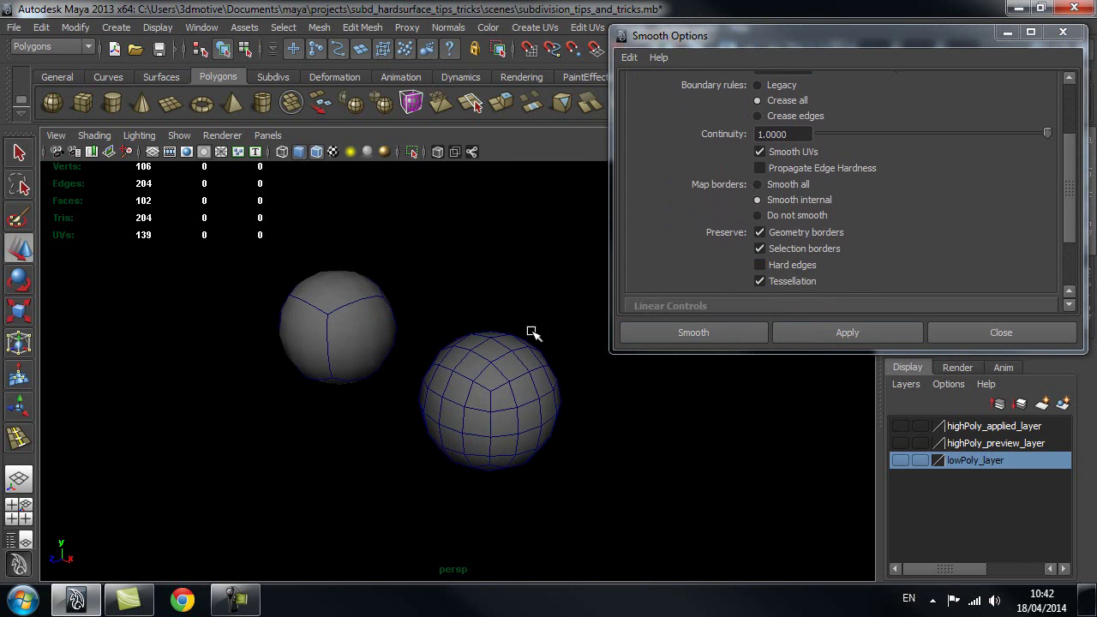
Check the previewed original's polygon count beside the smoothed copy and review the Smooth command's division levels setting
{"action": "left_click", "coordinate": [370, 300]}
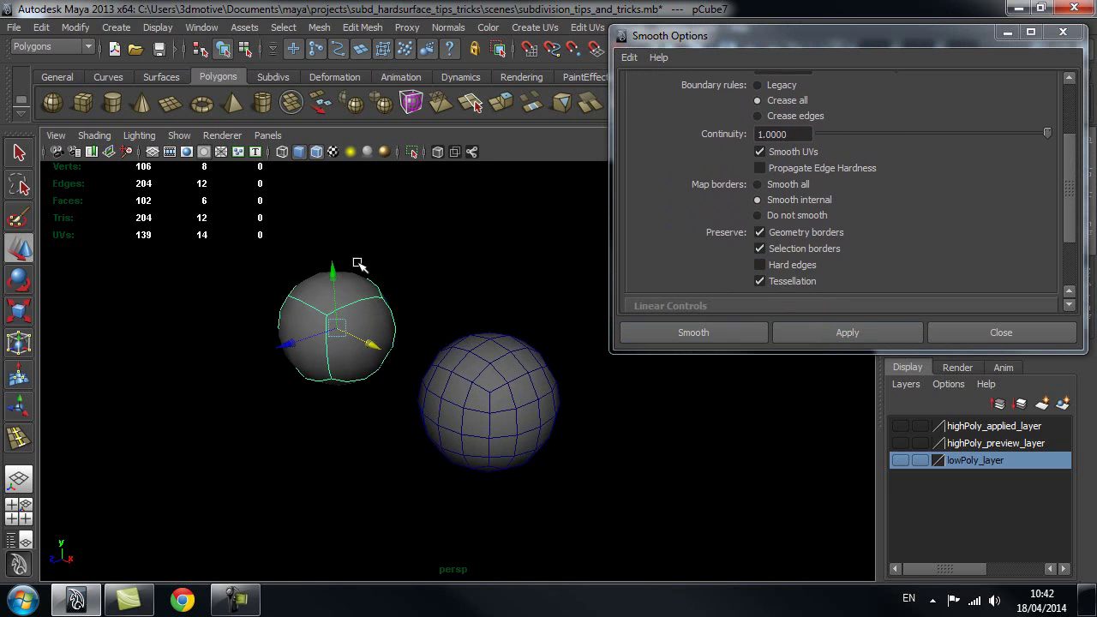
{"action": "middle_click_drag", "start_coordinate": [439, 292], "coordinate": [428, 307], "text": "alt"}
{"action": "left_click_drag", "start_coordinate": [1069, 190], "coordinate": [1069, 150]}
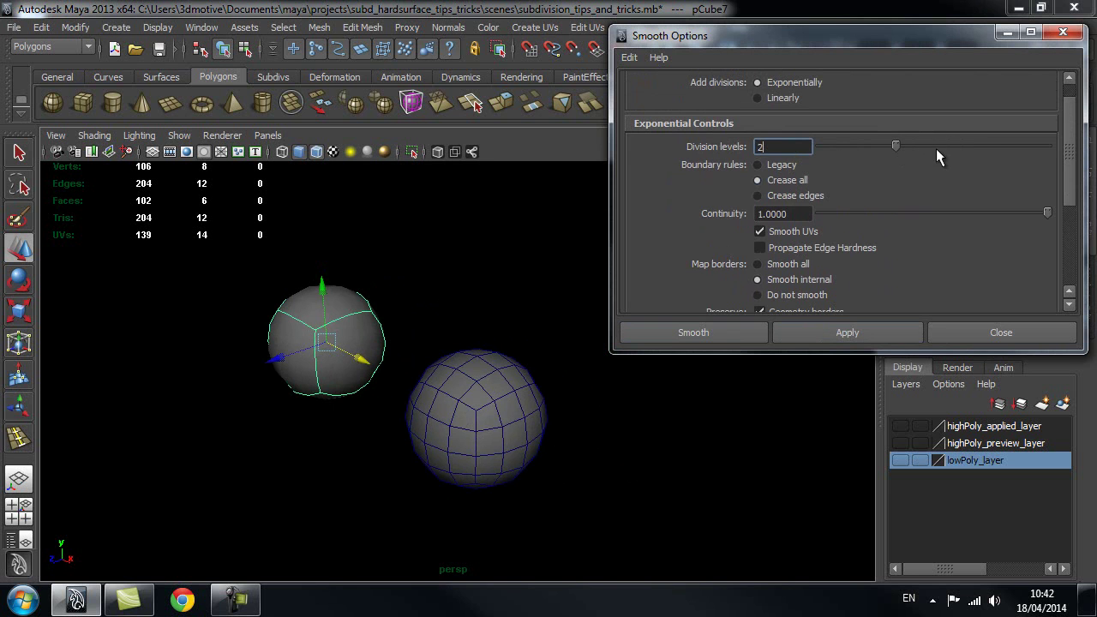
{"action": "left_click", "coordinate": [367, 268]}
{"action": "scroll", "coordinate": [404, 338], "scroll_direction": "up", "scroll_amount": 5}
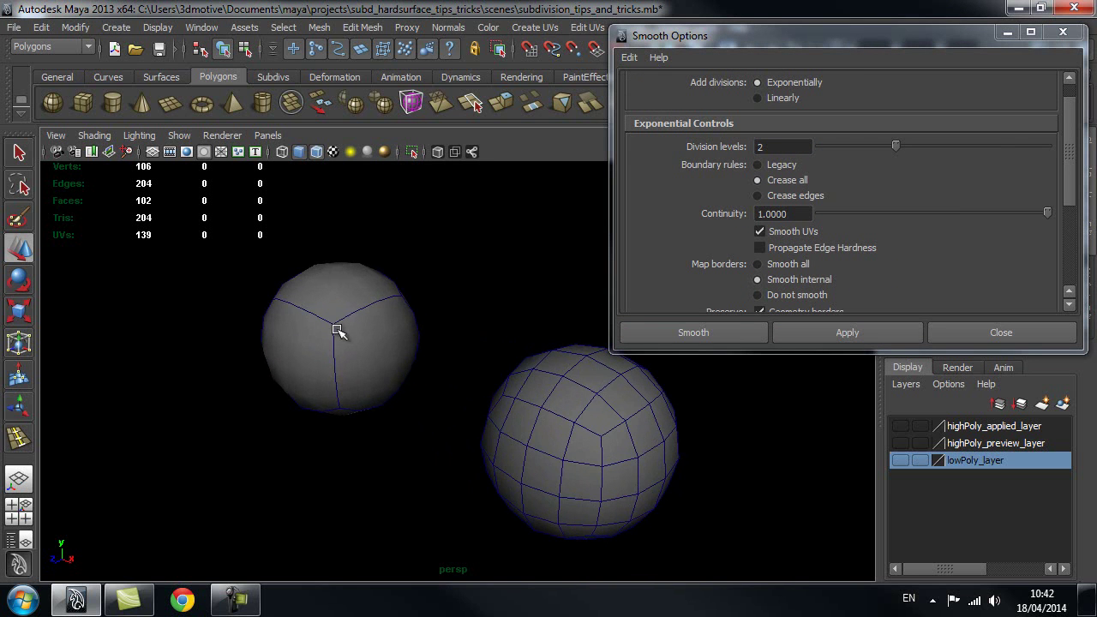
Raise the original cube's smooth mesh preview to a finer subdivision level and compare it with the smoothed copy
{"action": "left_click", "coordinate": [337, 331]}
{"action": "middle_click_drag", "start_coordinate": [367, 269], "coordinate": [375, 299], "text": "alt"}
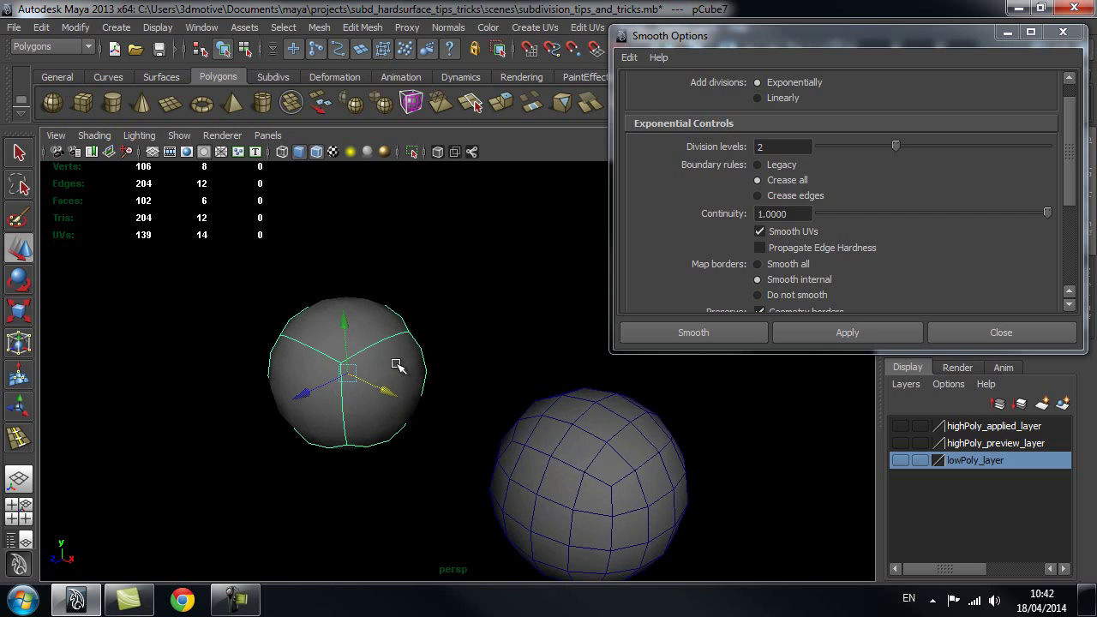
{"action": "key", "text": "3"}
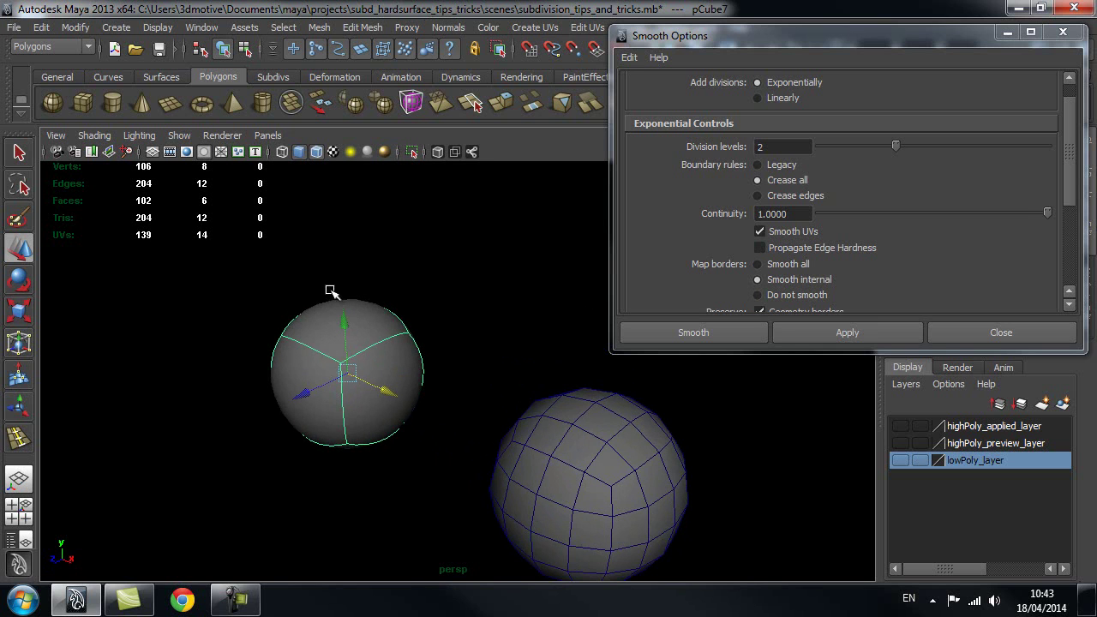
{"action": "left_click", "coordinate": [463, 351]}
{"action": "middle_click_drag", "start_coordinate": [475, 350], "coordinate": [376, 306], "text": "alt"}
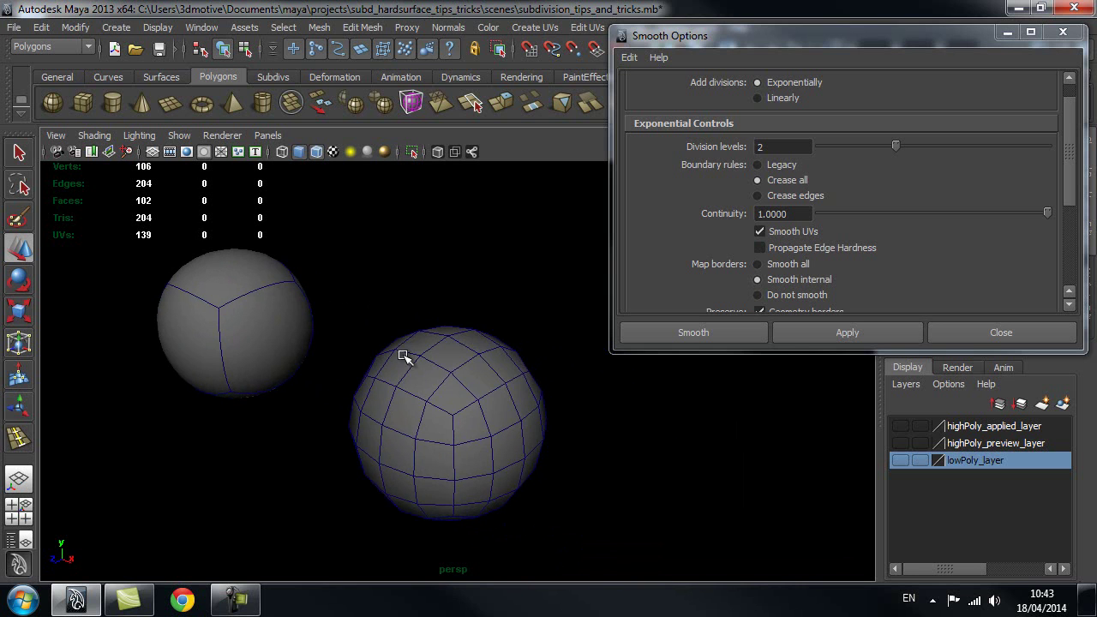
Duplicate the previewed original cube, move the duplicate forward along Z, and show it in its unsmoothed cage display
{"action": "left_click", "coordinate": [431, 372]}
{"action": "left_click", "coordinate": [236, 315]}
{"action": "scroll", "coordinate": [236, 315], "scroll_direction": "down", "scroll_amount": 3}
{"action": "key", "text": "ctrl+d"}
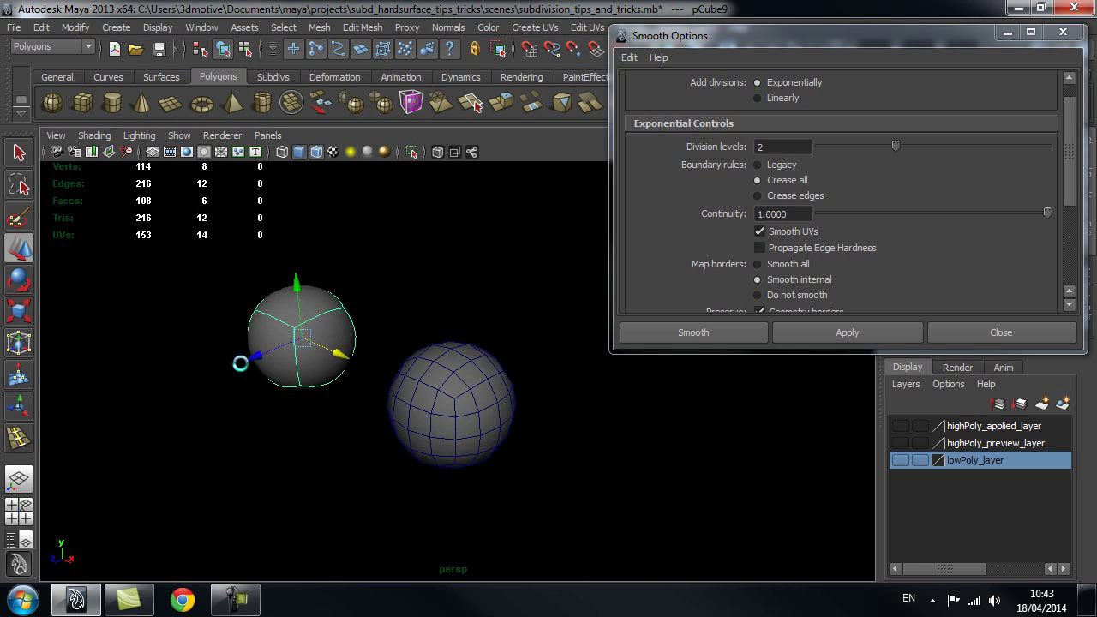
{"action": "left_click_drag", "start_coordinate": [252, 357], "coordinate": [112, 417]}
{"action": "middle_click_drag", "start_coordinate": [277, 397], "coordinate": [397, 385], "text": "alt"}
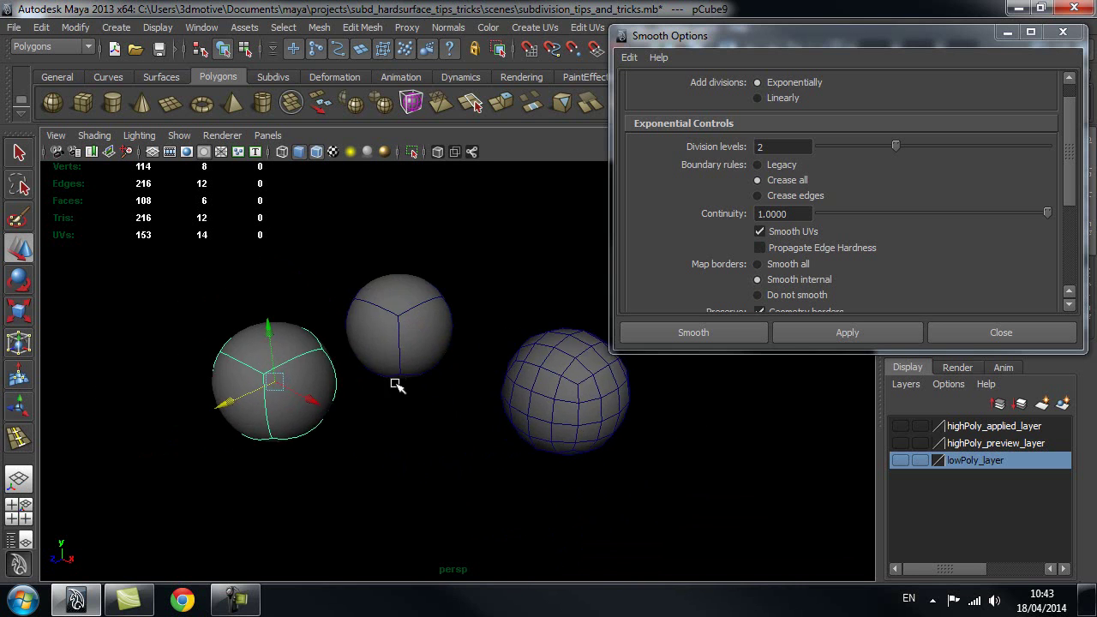
{"action": "key", "text": "1"}
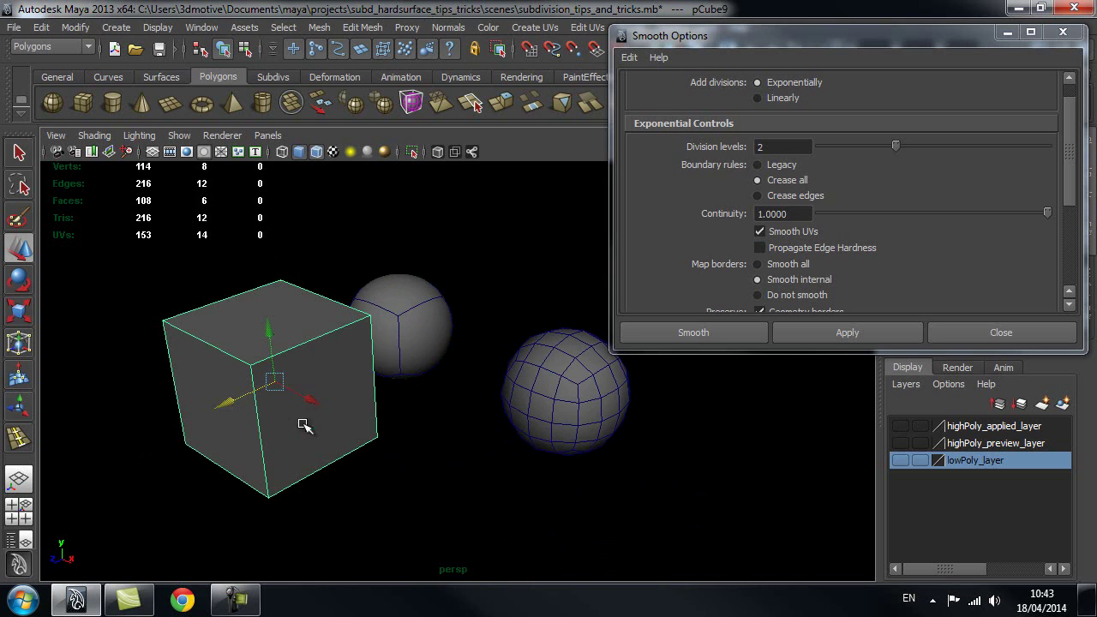
Smooth the new duplicate with 3 division levels and inspect its polygon count against the other two meshes
{"action": "left_click", "coordinate": [897, 146]}
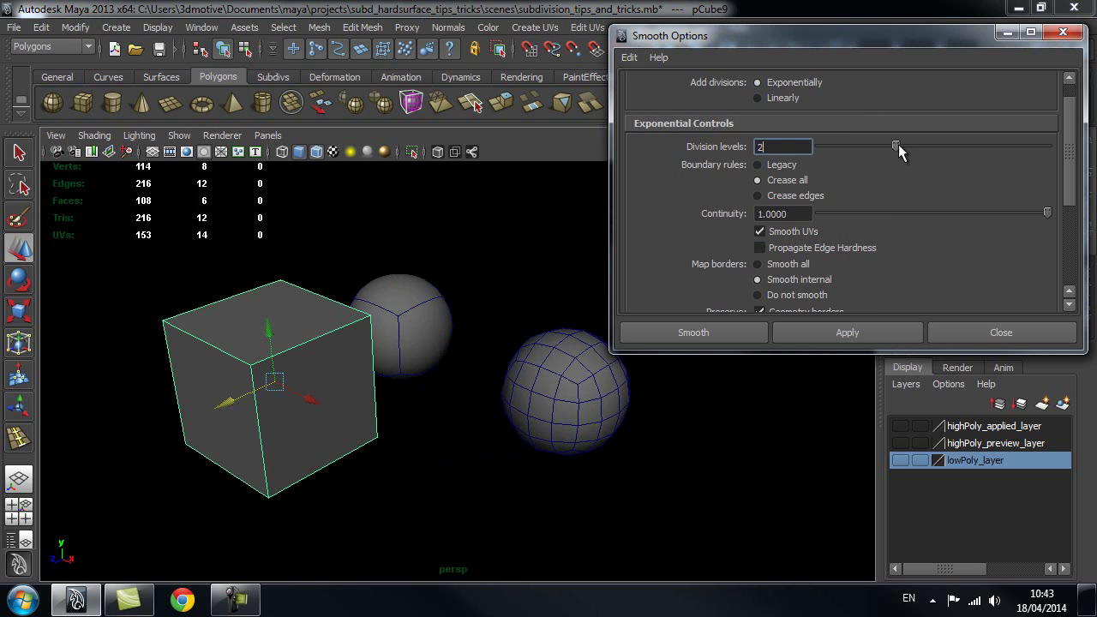
{"action": "left_click", "coordinate": [855, 331]}
{"action": "left_click", "coordinate": [360, 273]}
{"action": "right_click_drag", "start_coordinate": [276, 233], "coordinate": [368, 277], "text": "alt"}
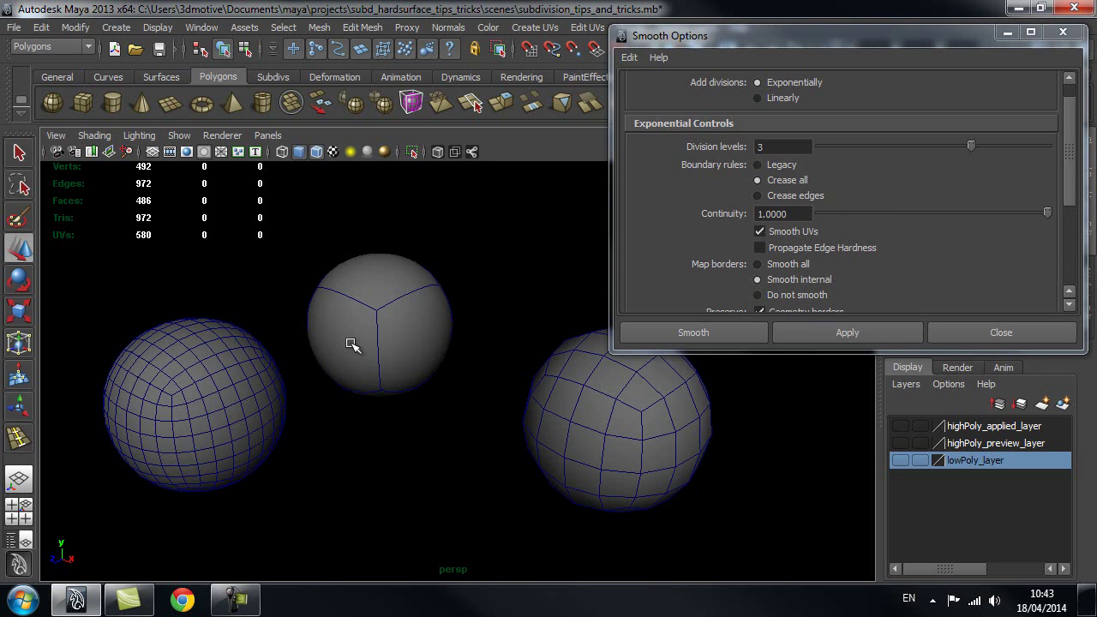
{"action": "right_click_drag", "start_coordinate": [255, 379], "coordinate": [245, 380], "text": "alt"}
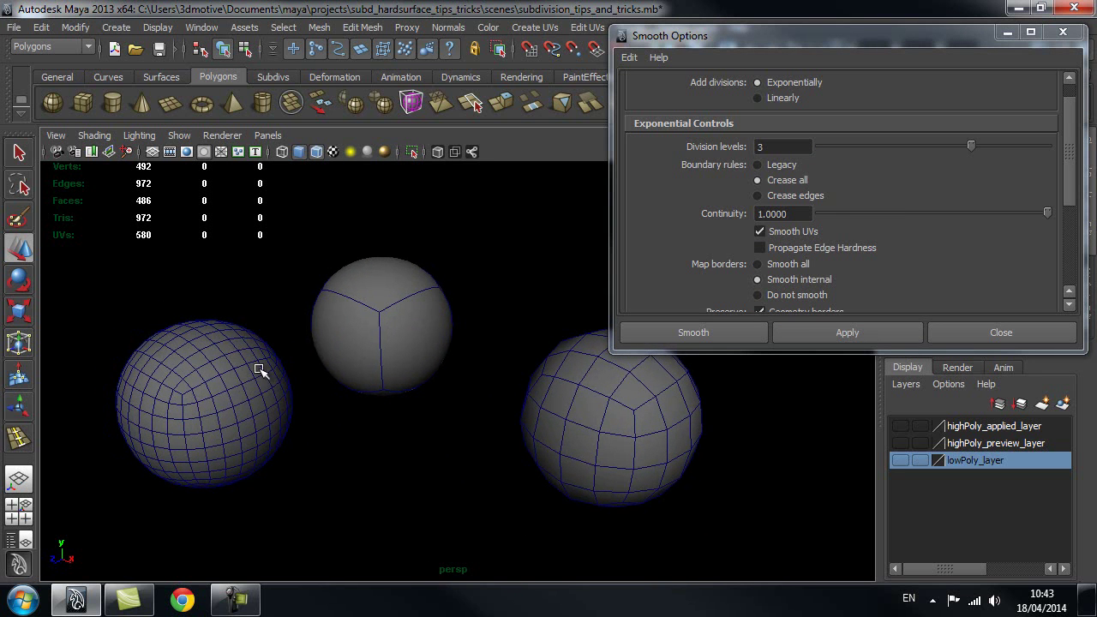
{"action": "left_click", "coordinate": [192, 383]}
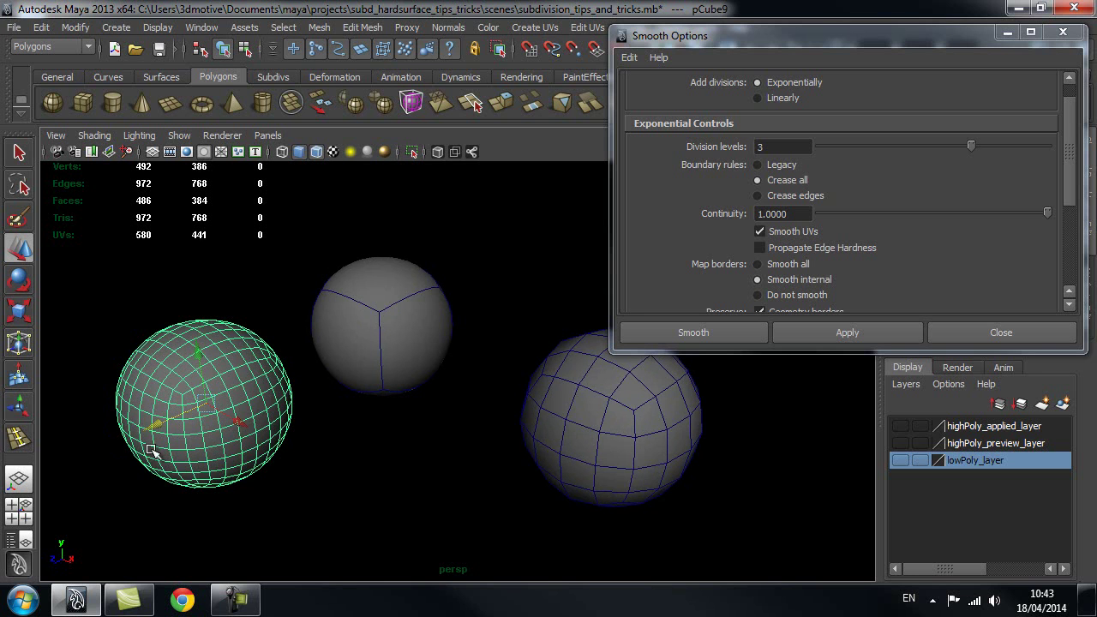
Close the Smooth options, delete both smoothed copies, and show the original cube in its framed, unsmoothed cage display
{"action": "left_click", "coordinate": [1044, 331]}
{"action": "key", "text": "Delete"}
{"action": "left_click", "coordinate": [572, 437]}
{"action": "key", "text": "Delete"}
{"action": "left_click", "coordinate": [395, 362]}
{"action": "key", "text": "1"}
{"action": "key", "text": "f"}
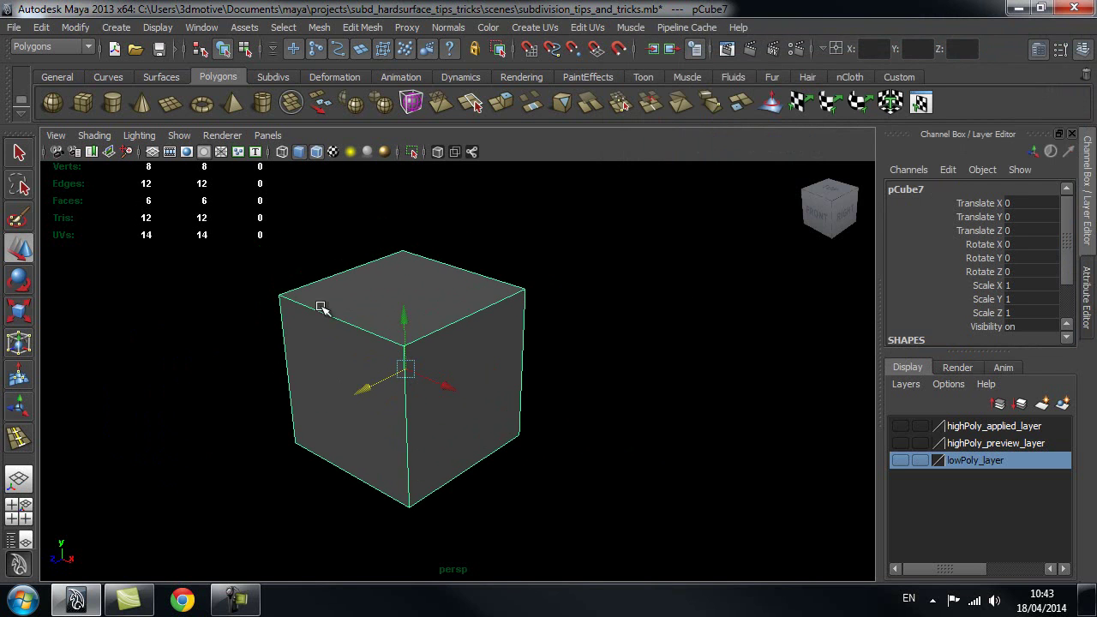
Turn off the wireframe overlay so the deselected cube shows plain shading
{"action": "left_click", "coordinate": [610, 321]}
{"action": "middle_click_drag", "start_coordinate": [443, 309], "coordinate": [467, 313], "text": "alt"}
{"action": "scroll", "coordinate": [503, 330], "scroll_direction": "down", "scroll_amount": 3}
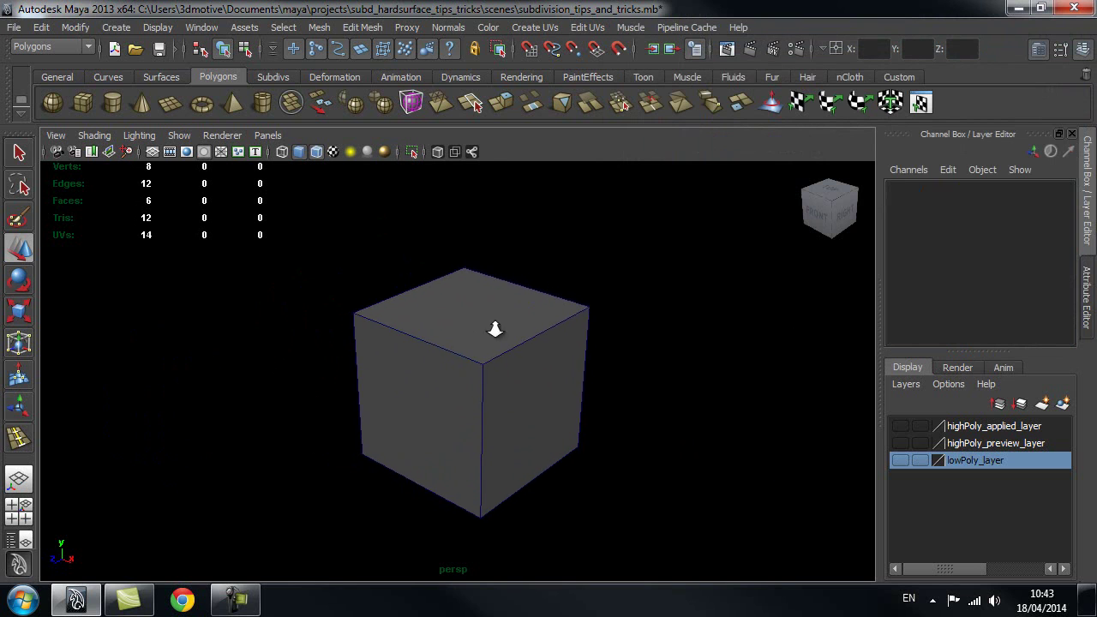
{"action": "scroll", "coordinate": [497, 377], "scroll_direction": "up", "scroll_amount": 3}
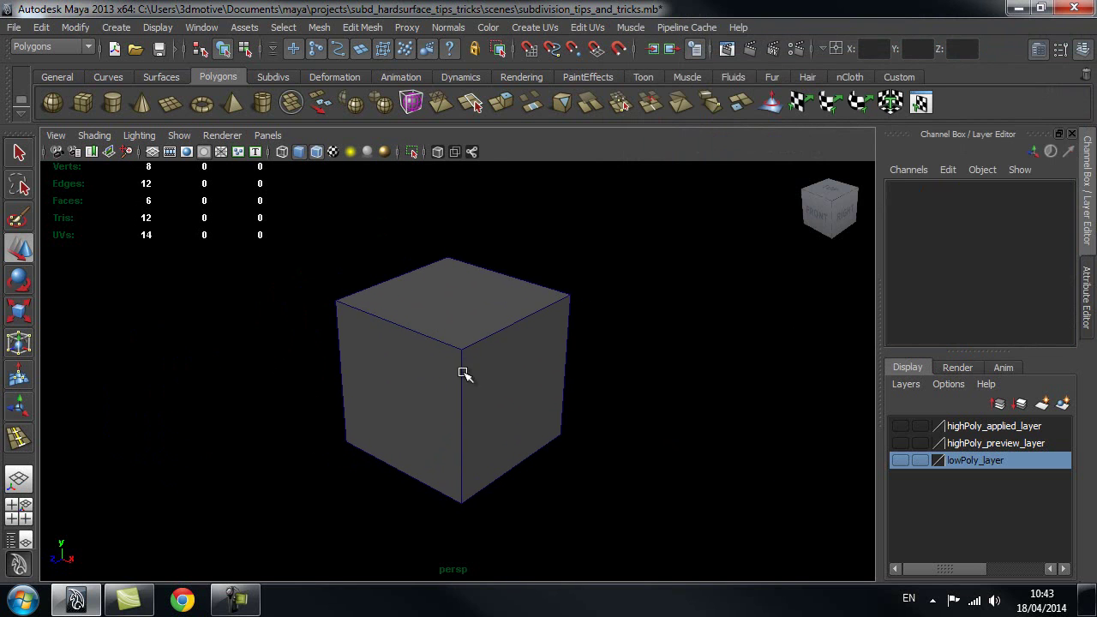
{"action": "left_click_drag", "start_coordinate": [612, 355], "coordinate": [630, 370], "text": "alt"}
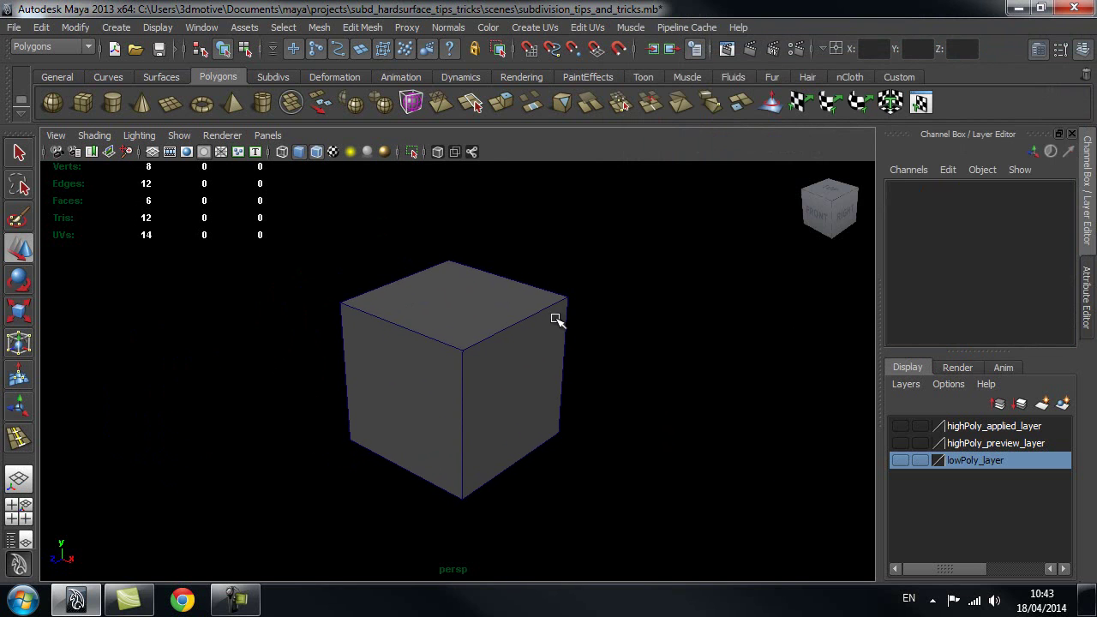
{"action": "scroll", "coordinate": [442, 356], "scroll_direction": "up", "scroll_amount": 1}
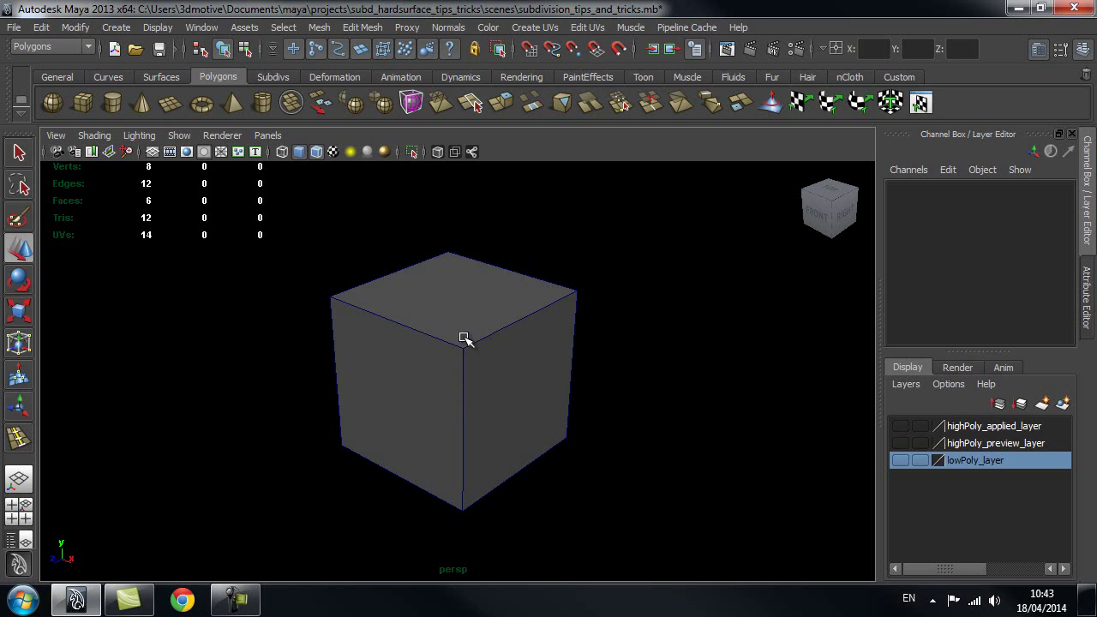
{"action": "left_click", "coordinate": [319, 153]}
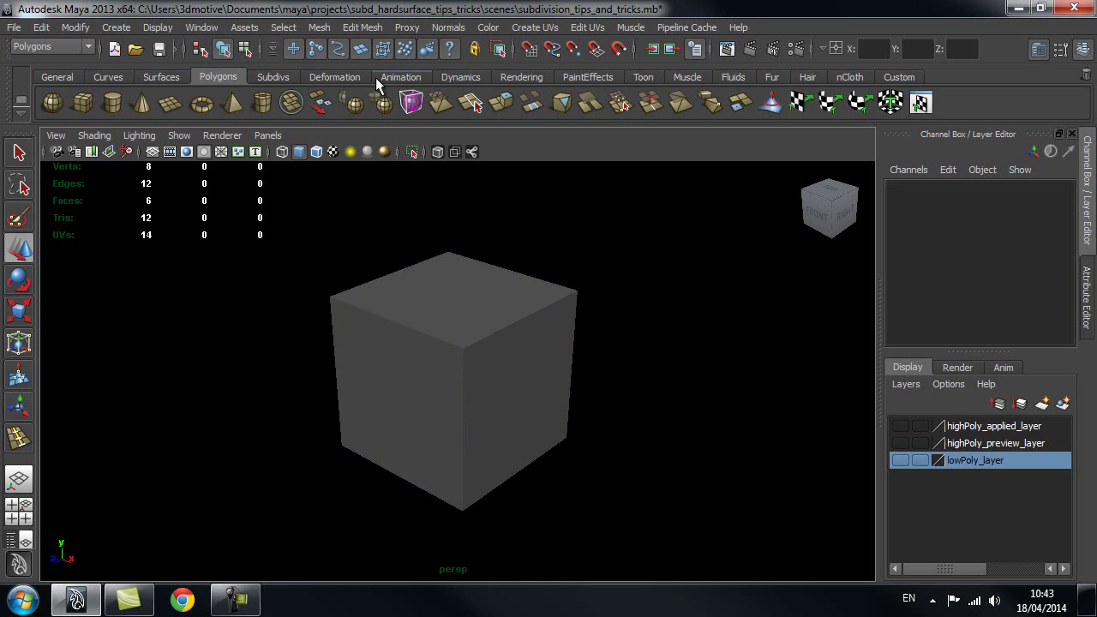
{"action": "left_click", "coordinate": [369, 29]}
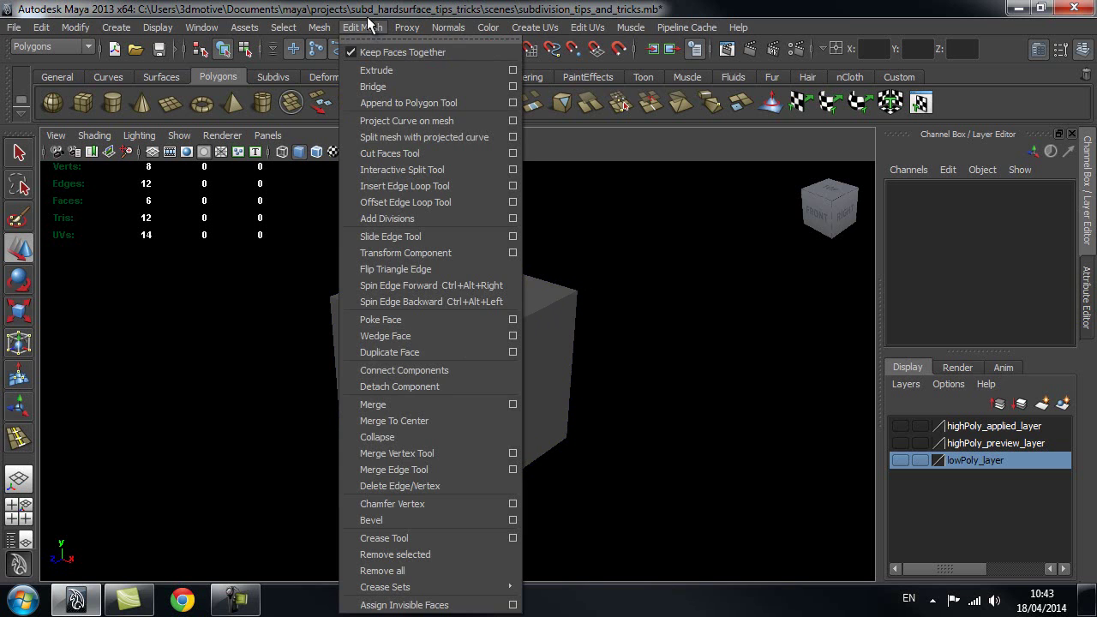
{"action": "left_click", "coordinate": [368, 11]}
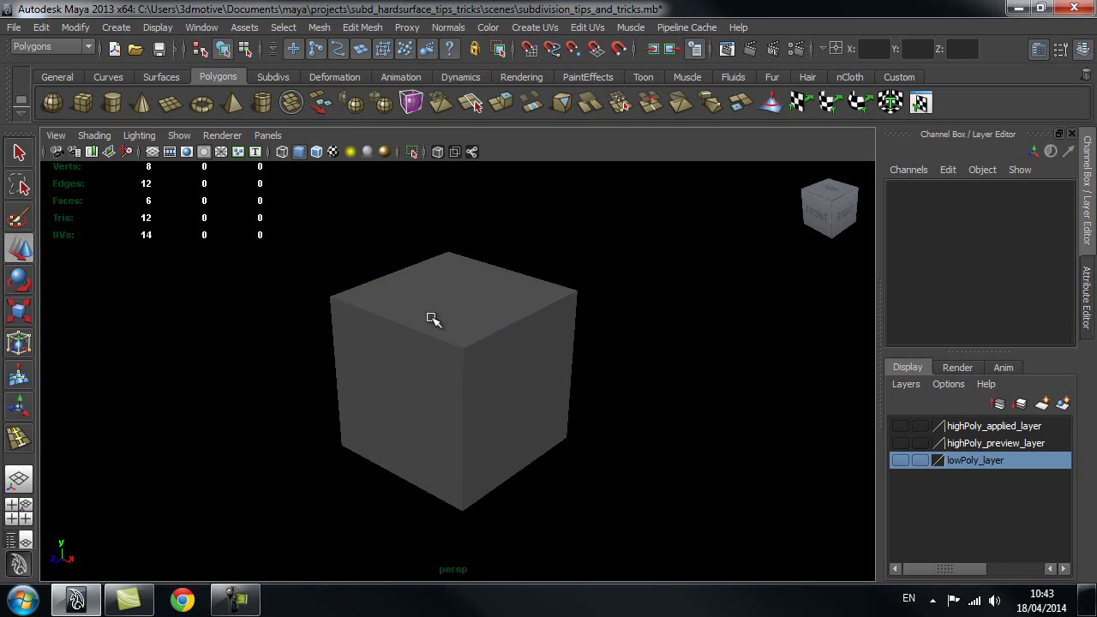
Start the Insert Edge Loop Tool on the cube, reset its settings, and choose multiple edge loops with 2 loops
{"action": "left_click", "coordinate": [482, 341]}
{"action": "scroll", "coordinate": [463, 369], "scroll_direction": "up", "scroll_amount": 4}
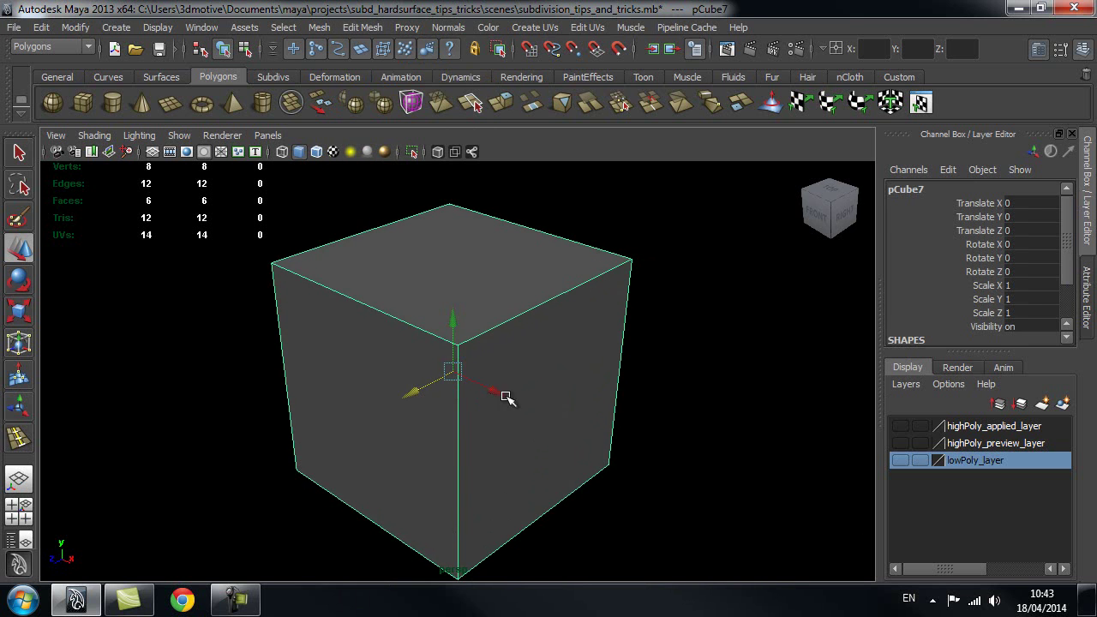
{"action": "left_click", "coordinate": [362, 27]}
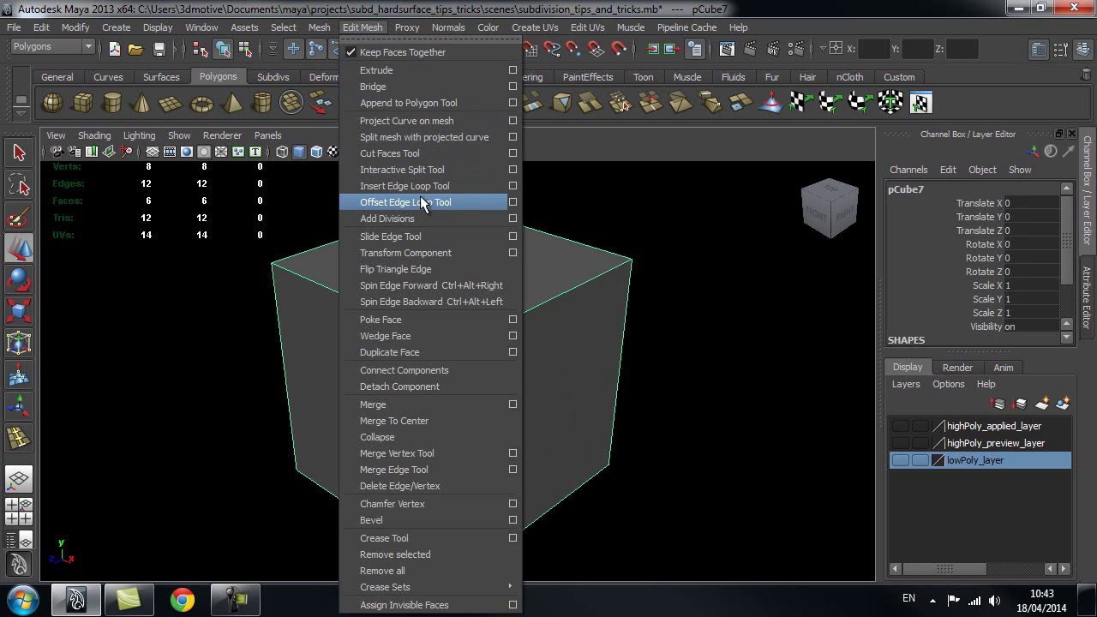
{"action": "left_click", "coordinate": [513, 186]}
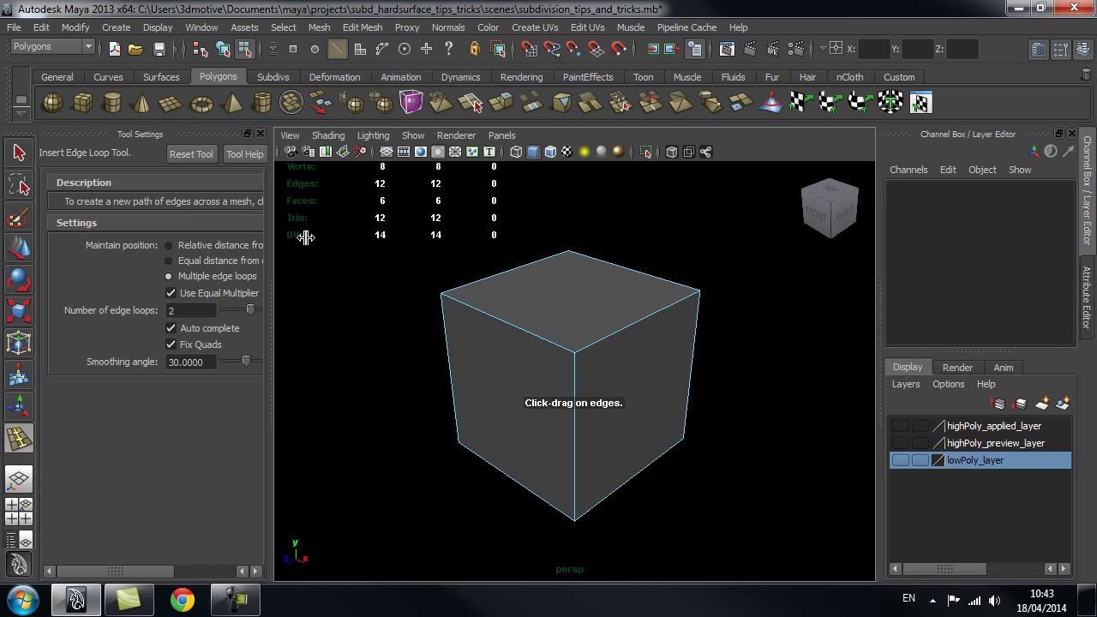
{"action": "left_click", "coordinate": [194, 155]}
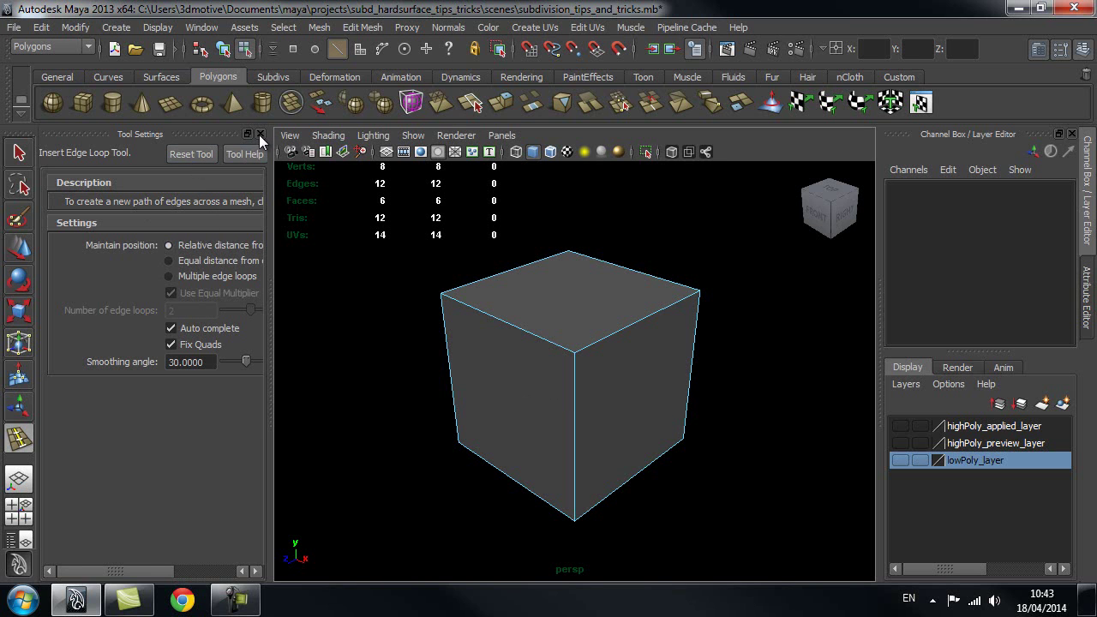
{"action": "left_click_drag", "start_coordinate": [587, 285], "coordinate": [646, 303], "text": "alt"}
{"action": "middle_click_drag", "start_coordinate": [576, 355], "coordinate": [536, 337], "text": "alt"}
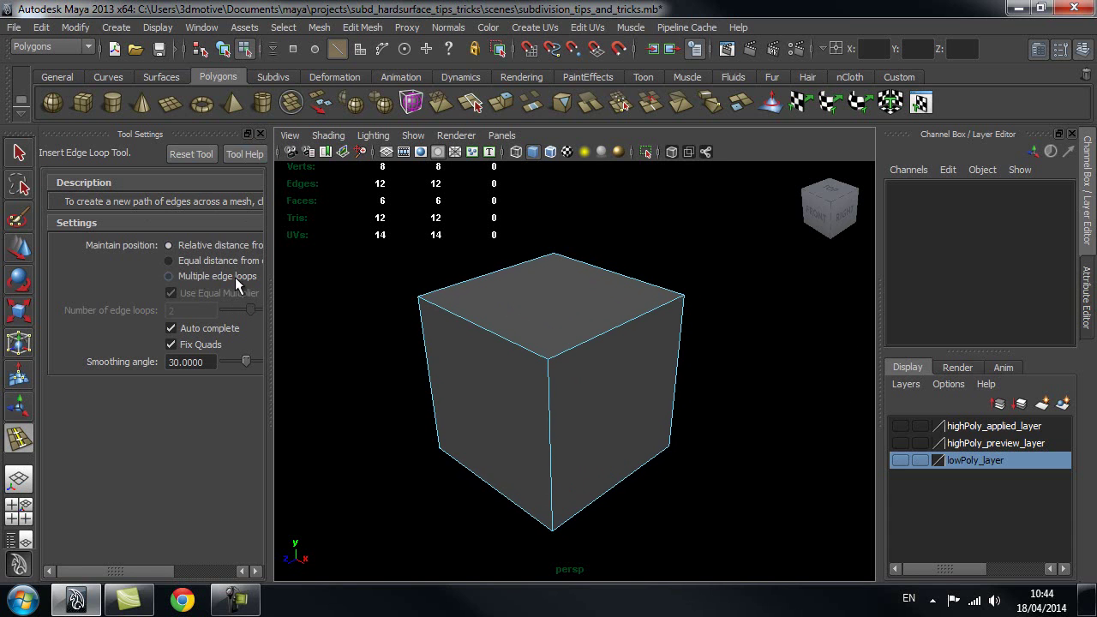
{"action": "left_click", "coordinate": [208, 277]}
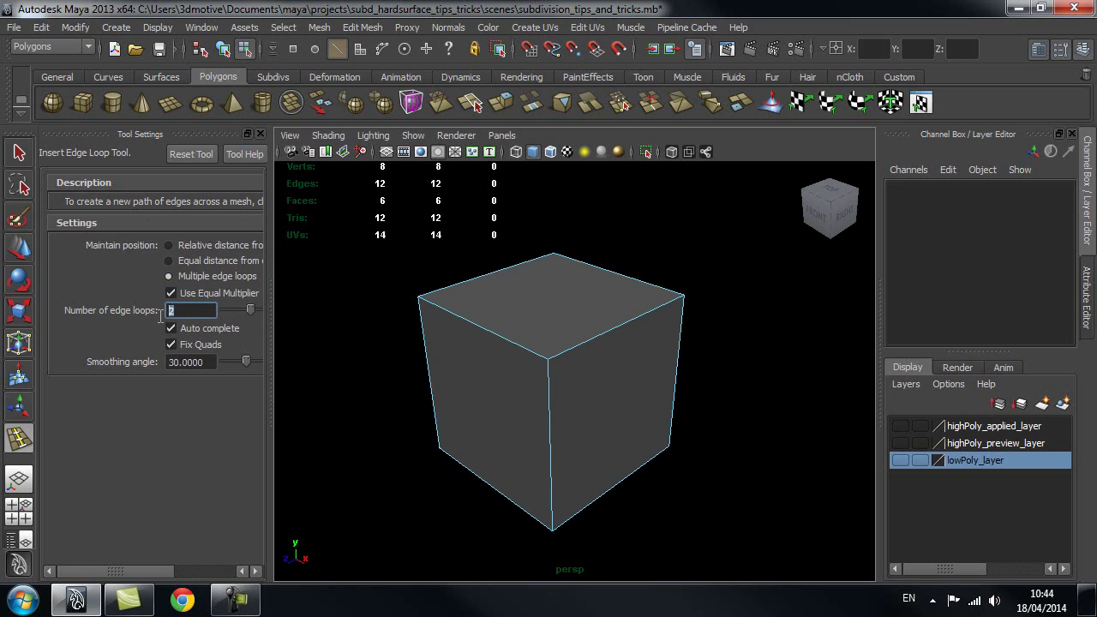
Insert two edge loops dividing the cube's depth and scale them apart along Z, close to the front and back edges
{"action": "left_click", "coordinate": [612, 335]}
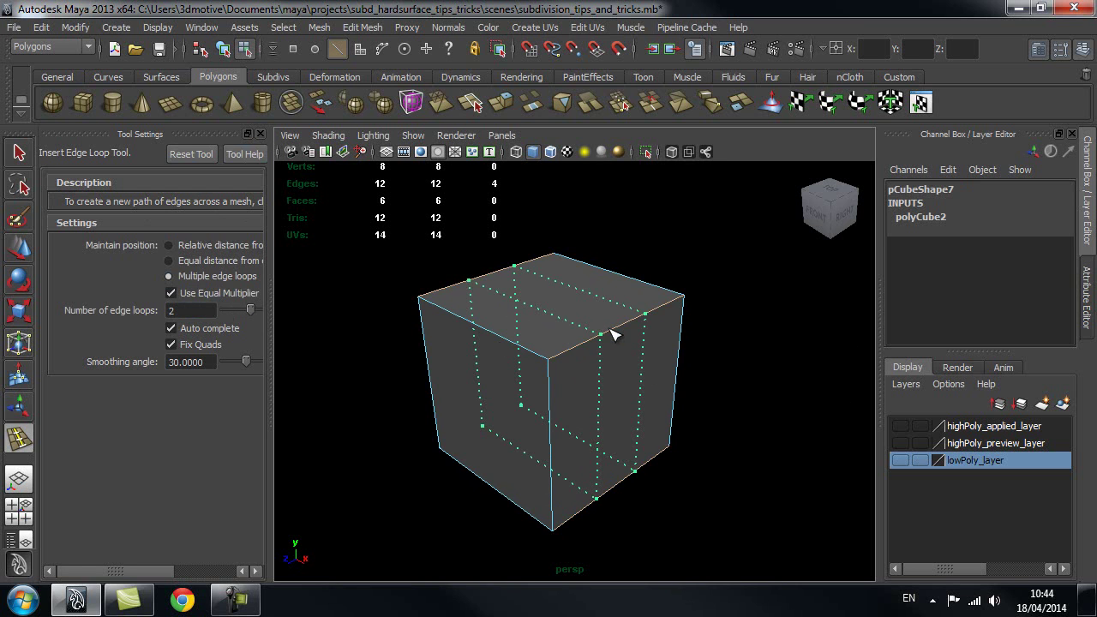
{"action": "left_click_drag", "start_coordinate": [613, 334], "coordinate": [614, 334]}
{"action": "scroll", "coordinate": [526, 352], "scroll_direction": "up", "scroll_amount": 2}
{"action": "key", "text": "r"}
{"action": "left_click", "coordinate": [605, 371]}
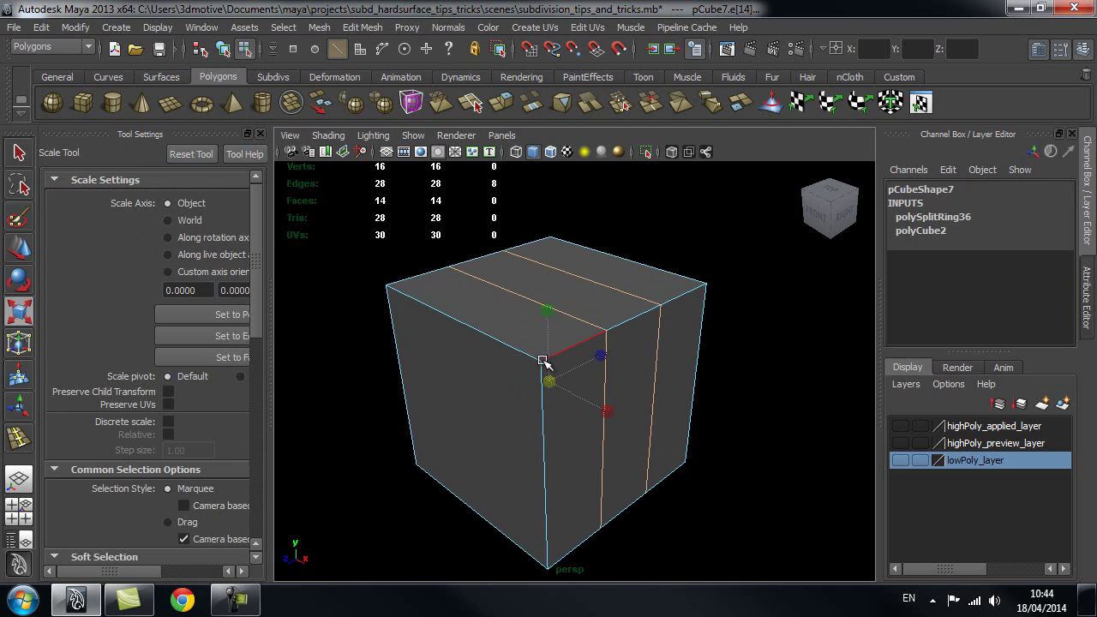
{"action": "left_click_drag", "start_coordinate": [601, 358], "coordinate": [690, 342]}
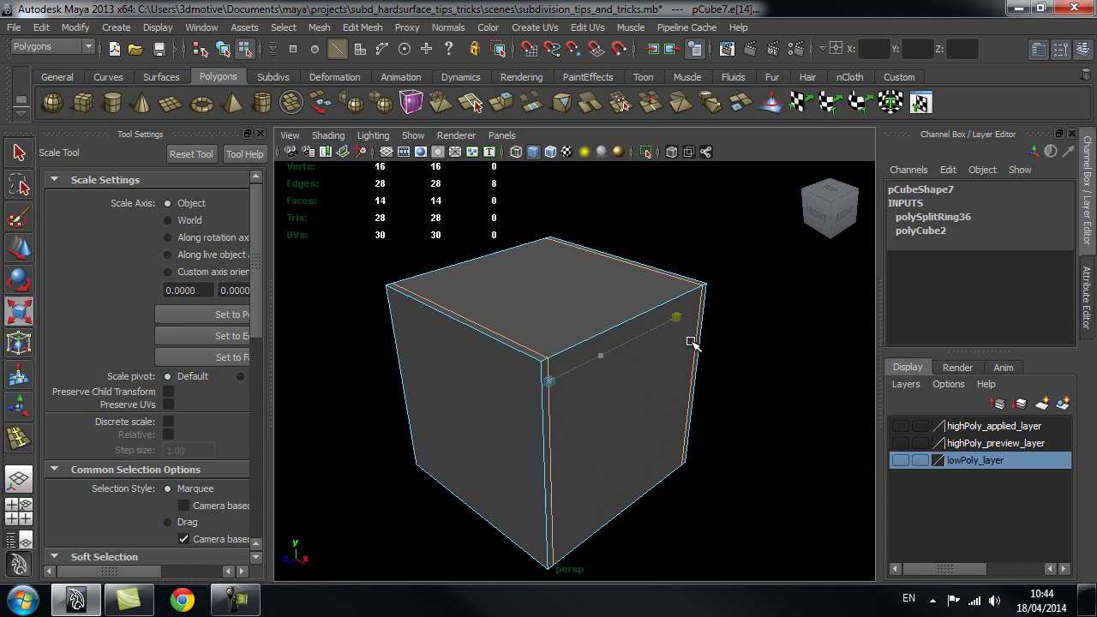
{"action": "scroll", "coordinate": [517, 367], "scroll_direction": "up", "scroll_amount": 5}
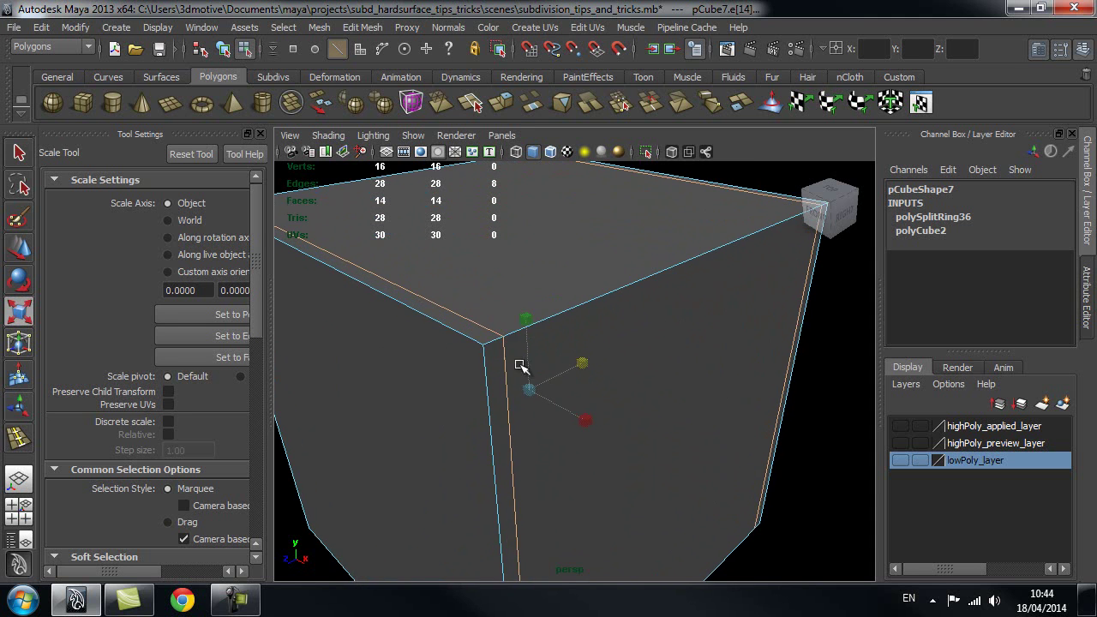
{"action": "left_click_drag", "start_coordinate": [596, 366], "coordinate": [597, 369]}
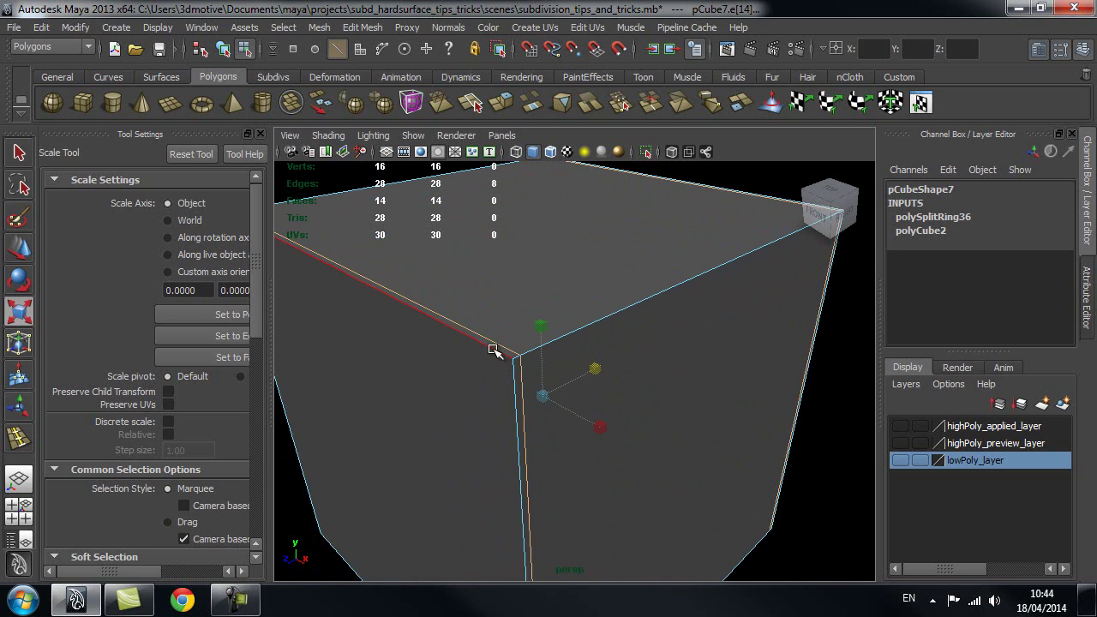
Select the inserted loop beside the front top edge and examine its spacing at the cube's corner
{"action": "left_click_drag", "start_coordinate": [657, 377], "coordinate": [637, 387], "text": "alt"}
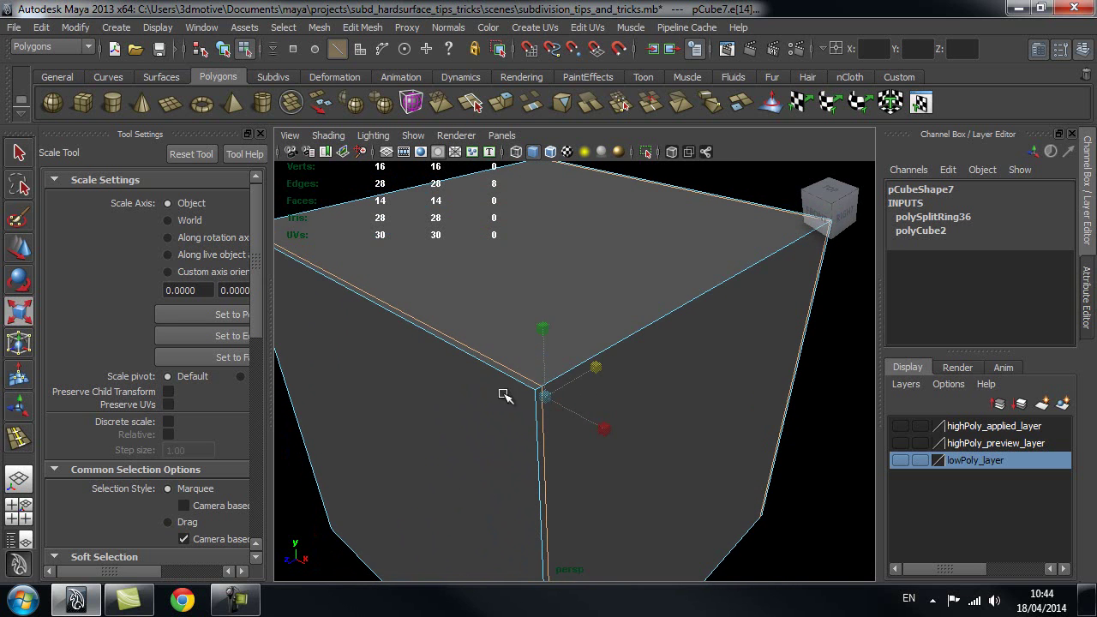
{"action": "left_click", "coordinate": [610, 345]}
{"action": "left_click", "coordinate": [521, 377]}
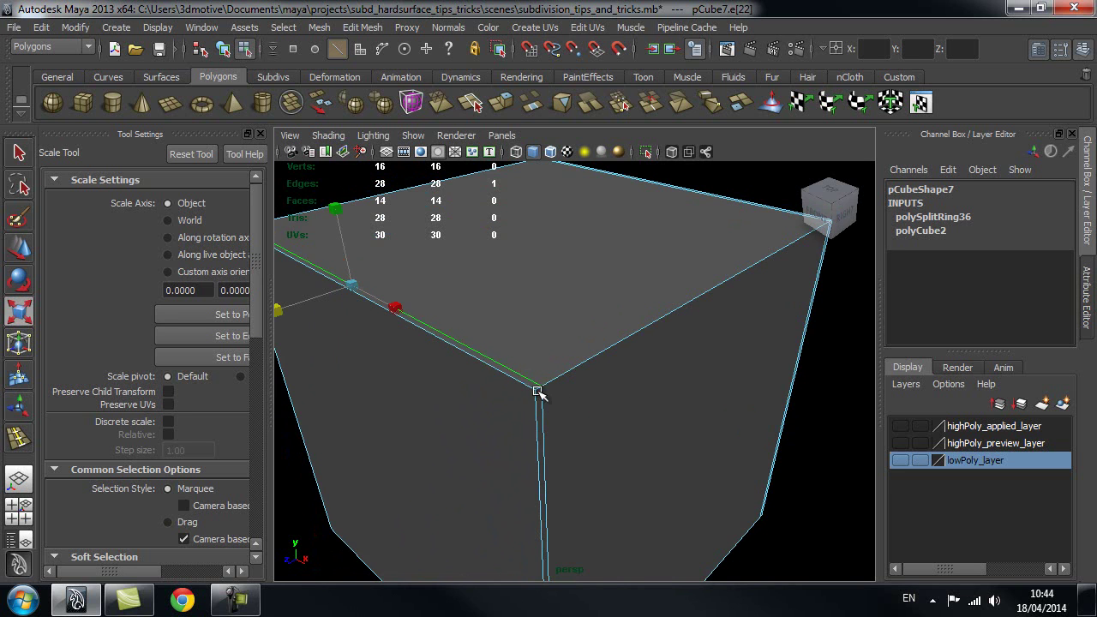
{"action": "double_click", "coordinate": [543, 400]}
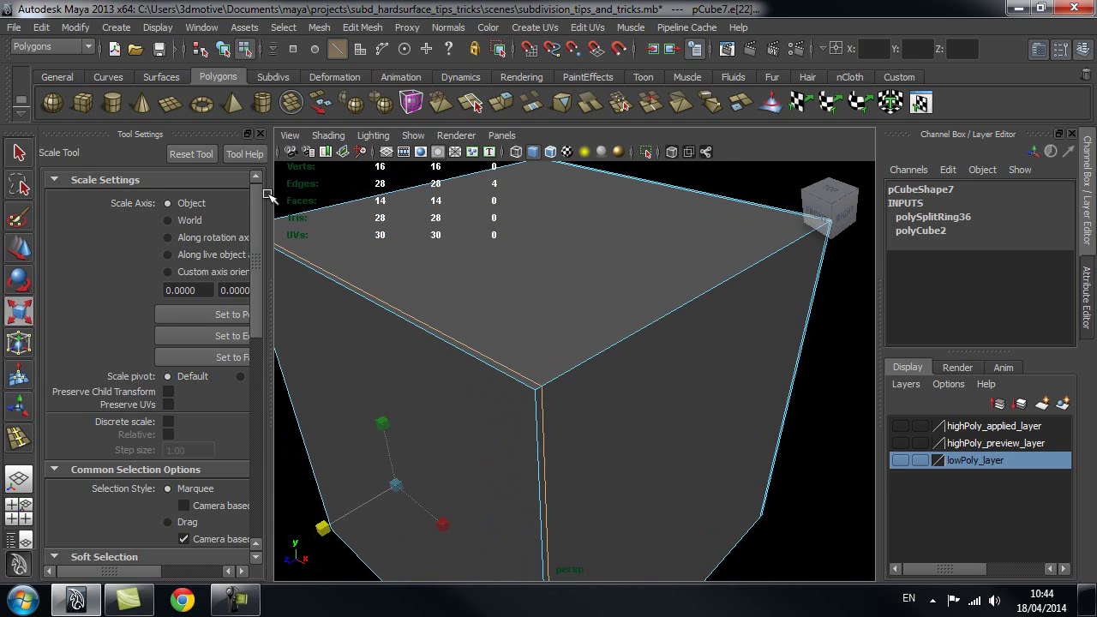
Insert two horizontal edge loops around the cube and scale them apart vertically, close to the top and bottom edges
{"action": "left_click", "coordinate": [403, 27]}
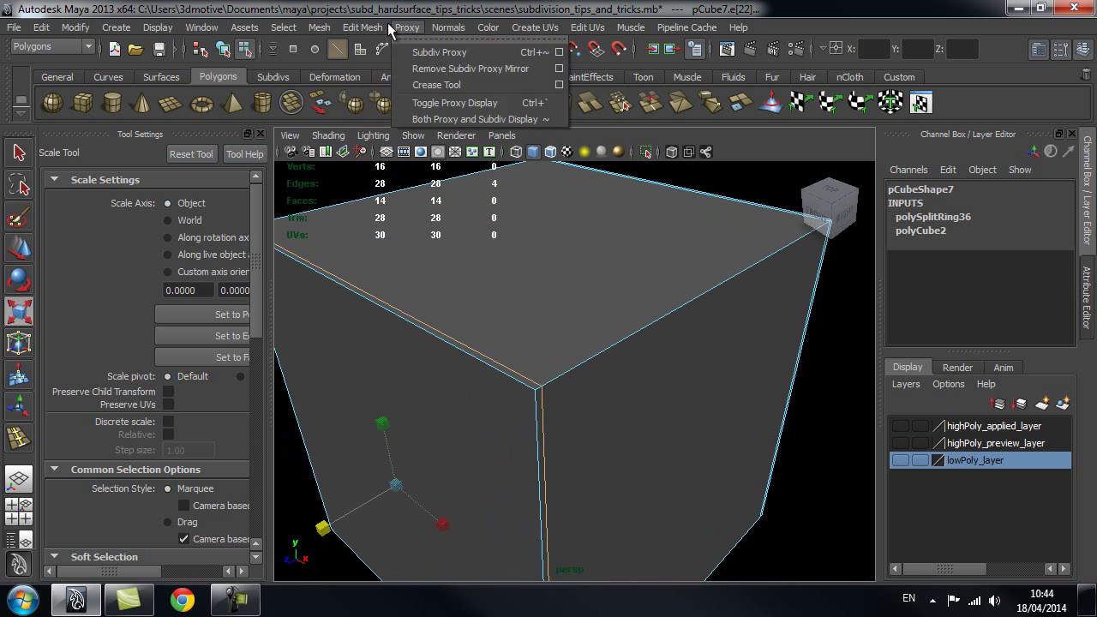
{"action": "left_click", "coordinate": [417, 186]}
{"action": "left_click_drag", "start_coordinate": [522, 497], "coordinate": [554, 131], "text": "alt"}
{"action": "left_click", "coordinate": [534, 419]}
{"action": "key", "text": "r"}
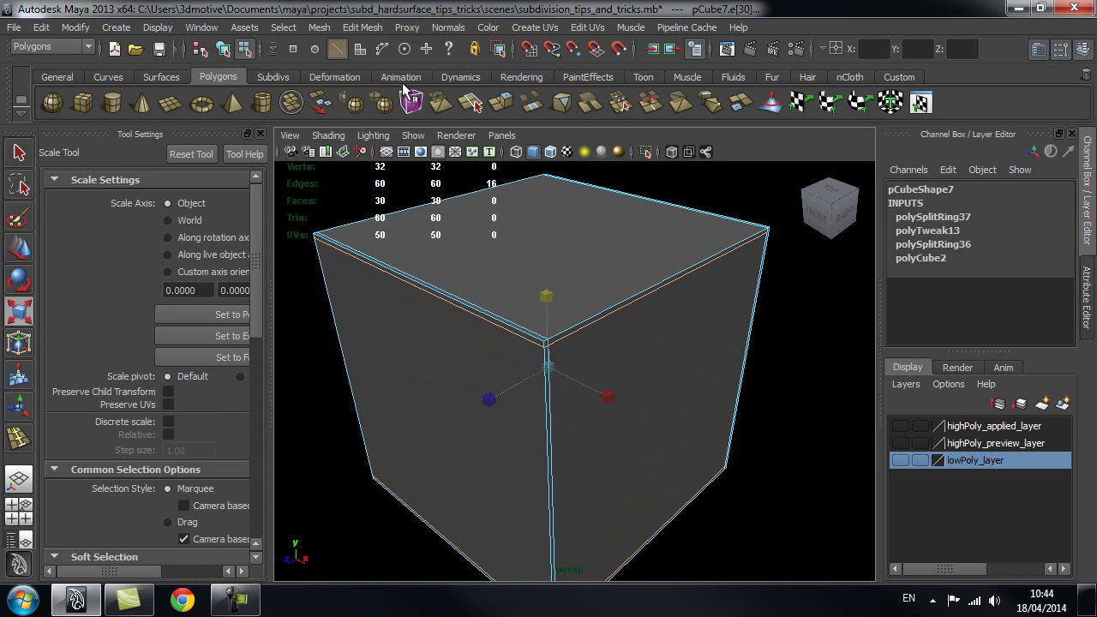
{"action": "key", "text": "y"}
{"action": "left_click", "coordinate": [653, 299]}
{"action": "key", "text": "r"}
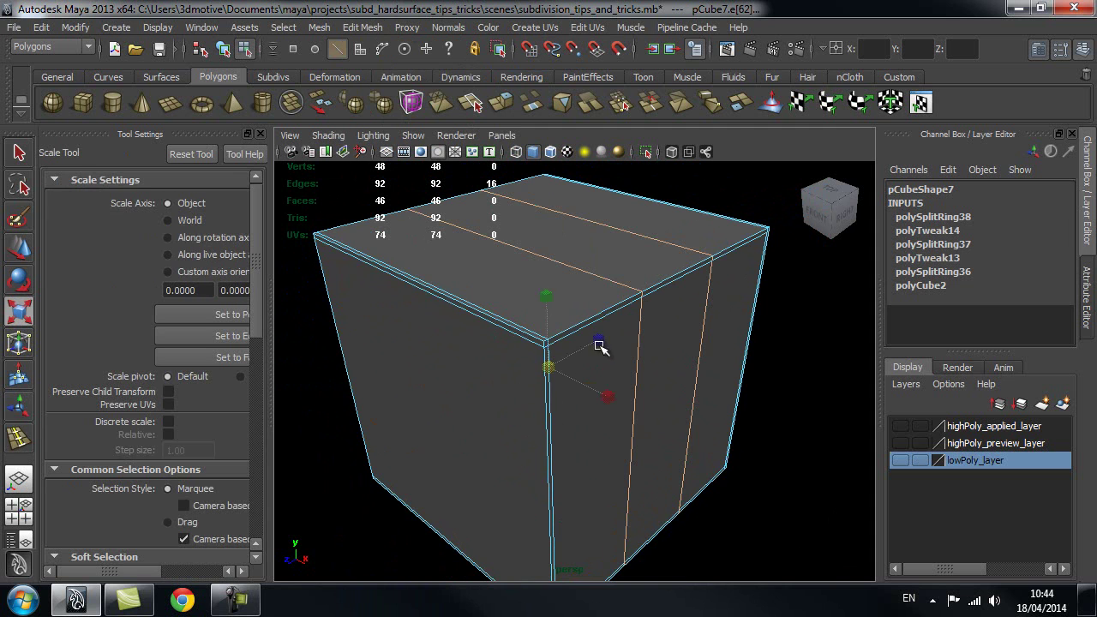
{"action": "left_click_drag", "start_coordinate": [600, 339], "coordinate": [680, 314]}
{"action": "right_click_drag", "start_coordinate": [534, 351], "coordinate": [619, 350], "text": "alt"}
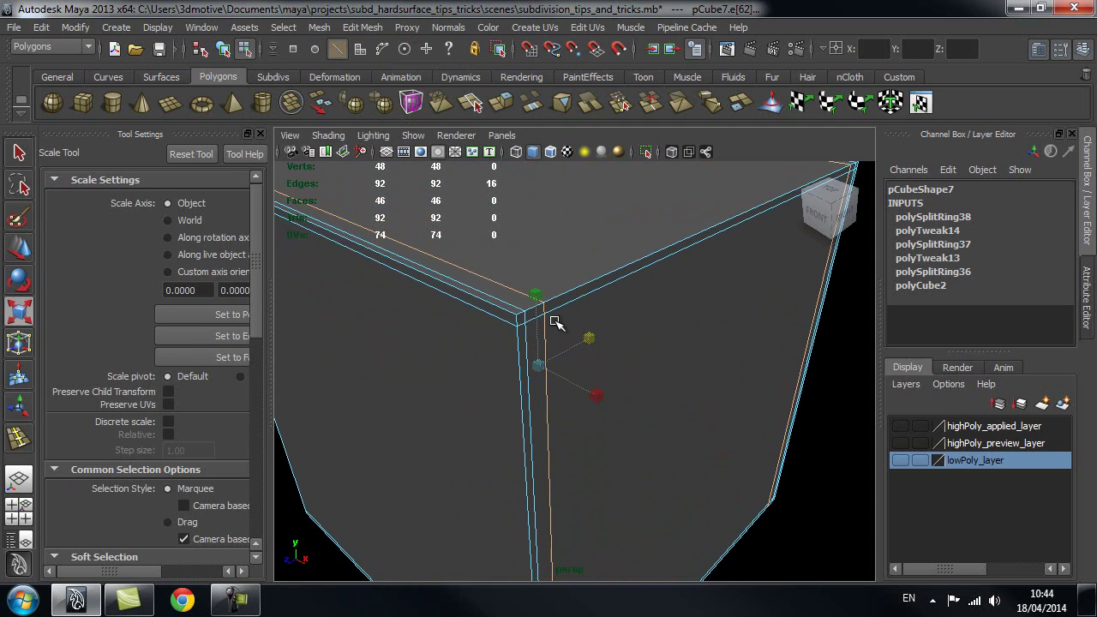
{"action": "key", "text": "ctrl+z"}
{"action": "key", "text": "ctrl+z"}
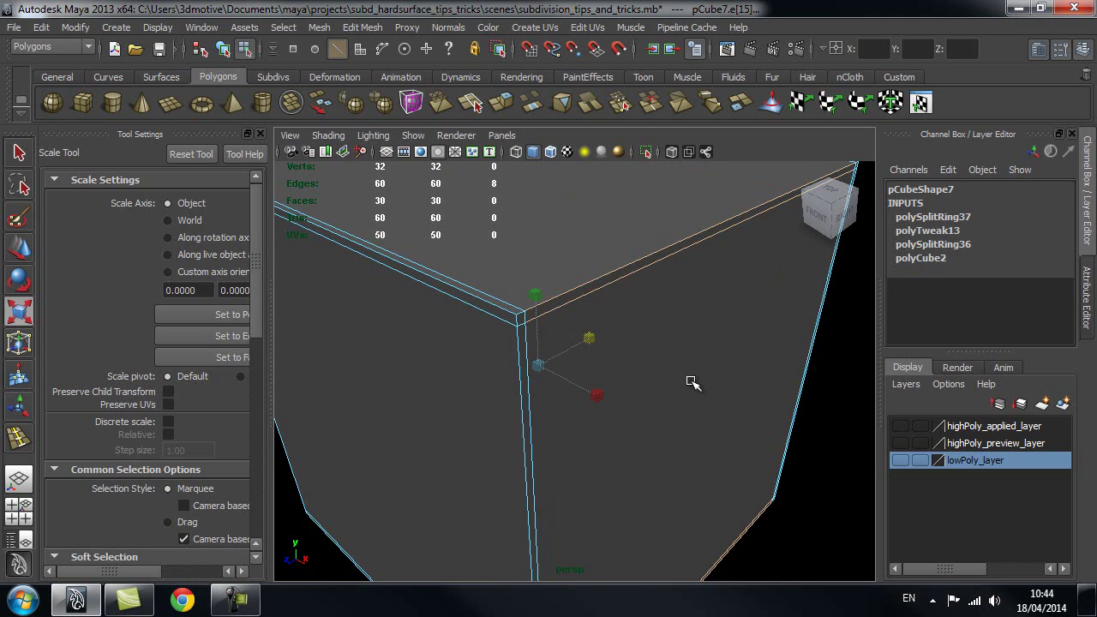
Insert two edge loops dividing the cube's width and scale them apart along X, close to the side edges
{"action": "right_click_drag", "start_coordinate": [693, 380], "coordinate": [617, 372], "text": "alt"}
{"action": "key", "text": "y"}
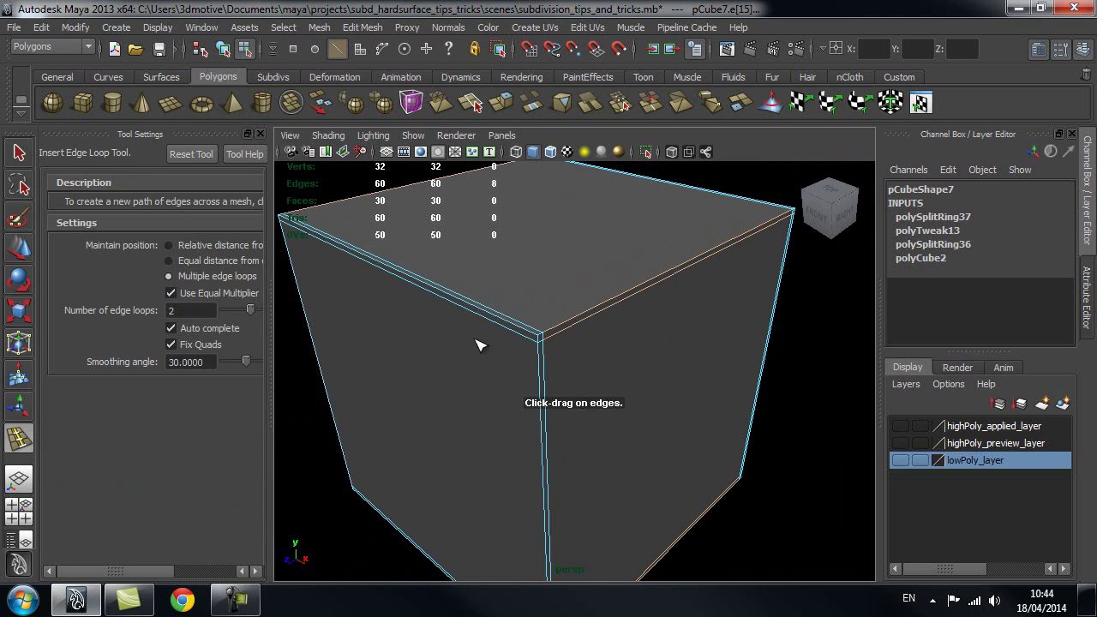
{"action": "left_click", "coordinate": [449, 298]}
{"action": "key", "text": "r"}
{"action": "left_click_drag", "start_coordinate": [492, 340], "coordinate": [387, 343]}
{"action": "middle_click_drag", "start_coordinate": [574, 422], "coordinate": [570, 407], "text": "alt"}
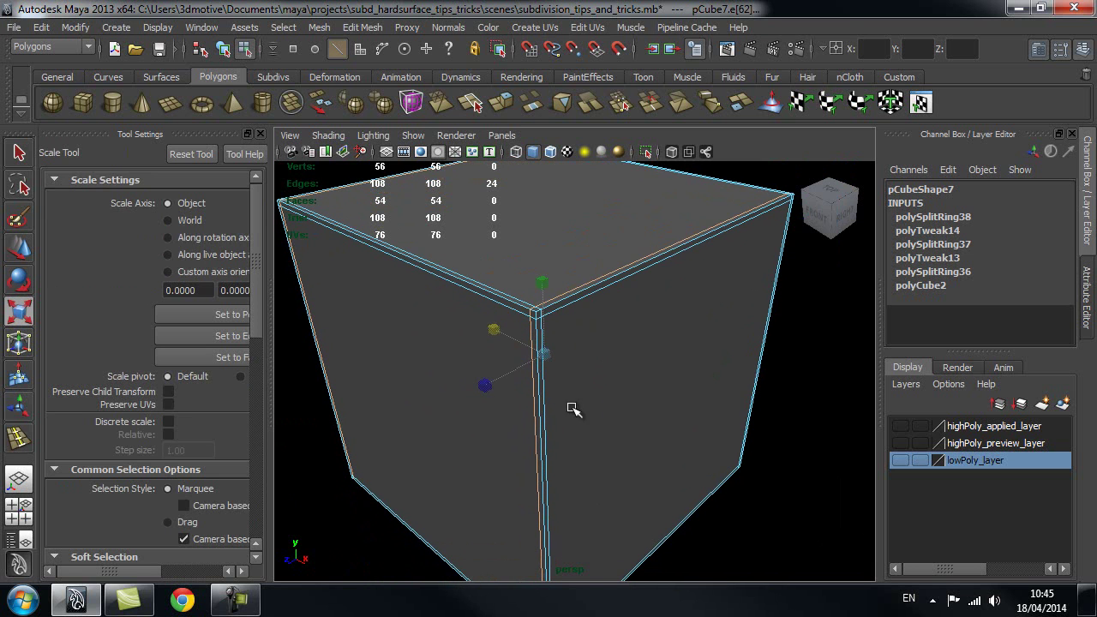
Select the outer edge segments at the cube's front corner and examine the supporting edges on both sides
{"action": "left_click", "coordinate": [720, 203]}
{"action": "left_click_drag", "start_coordinate": [692, 396], "coordinate": [662, 472], "text": "alt"}
{"action": "right_click_drag", "start_coordinate": [357, 447], "coordinate": [536, 428], "text": "alt"}
{"action": "right_click_drag", "start_coordinate": [565, 341], "coordinate": [570, 255]}
{"action": "left_click", "coordinate": [588, 325]}
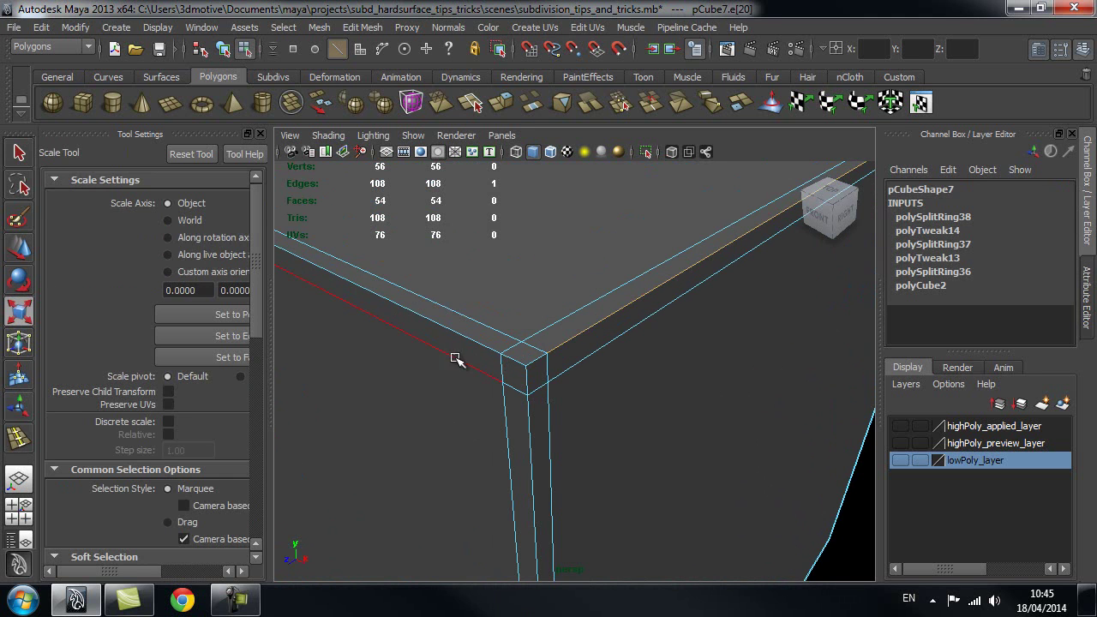
{"action": "left_click", "coordinate": [531, 361]}
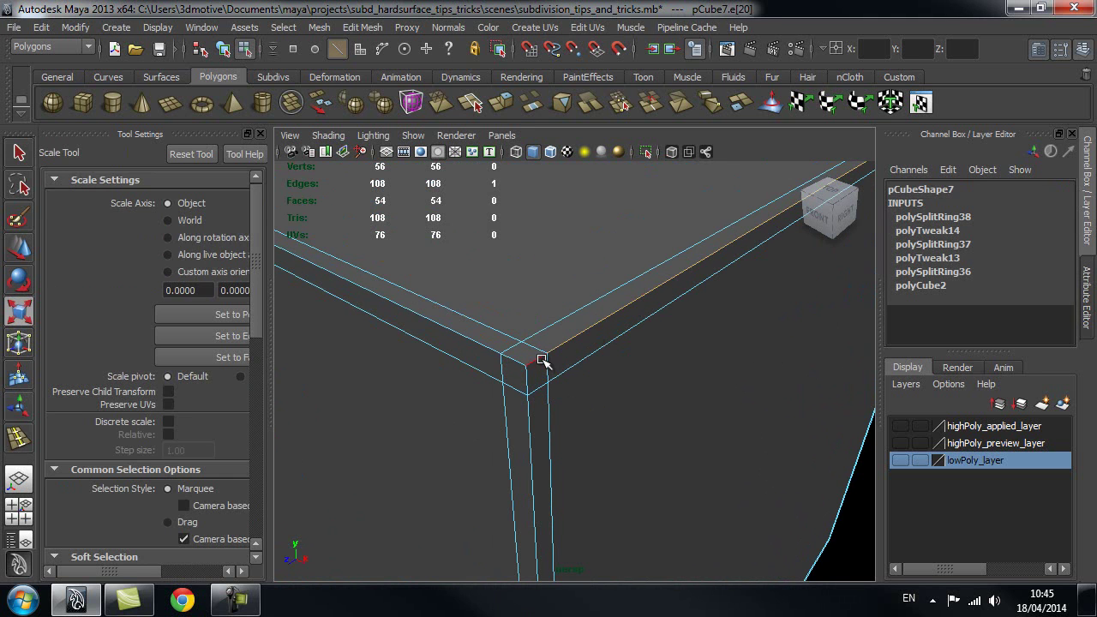
{"action": "left_click", "coordinate": [572, 342], "text": "shift"}
{"action": "left_click_drag", "start_coordinate": [678, 368], "coordinate": [751, 249], "text": "alt"}
{"action": "left_click_drag", "start_coordinate": [453, 482], "coordinate": [614, 403], "text": "alt"}
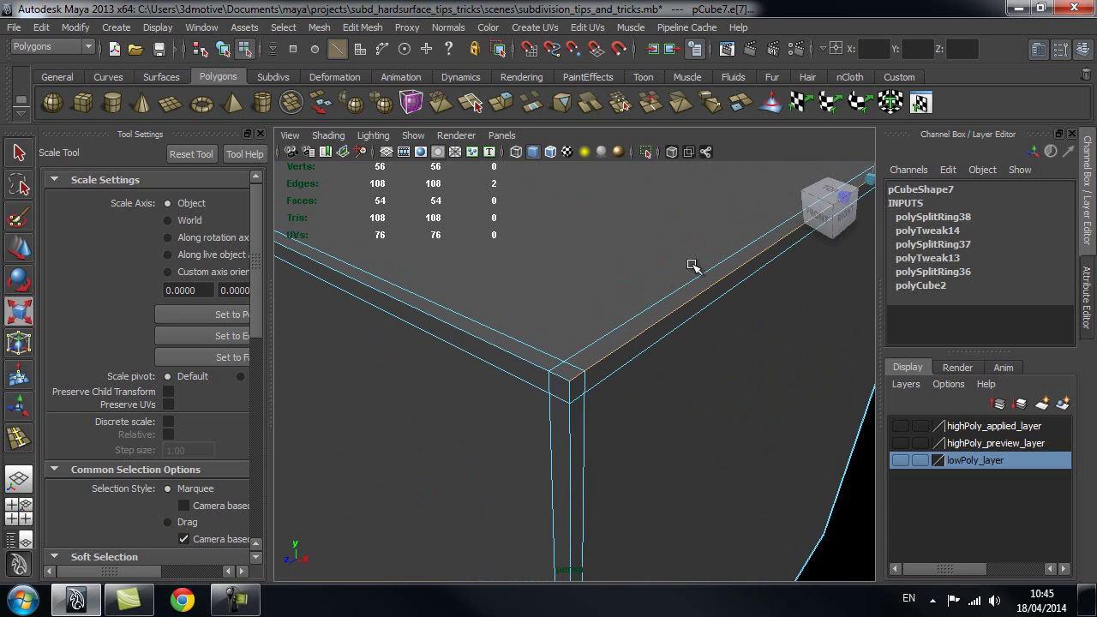
{"action": "left_click_drag", "start_coordinate": [725, 296], "coordinate": [642, 328], "text": "alt"}
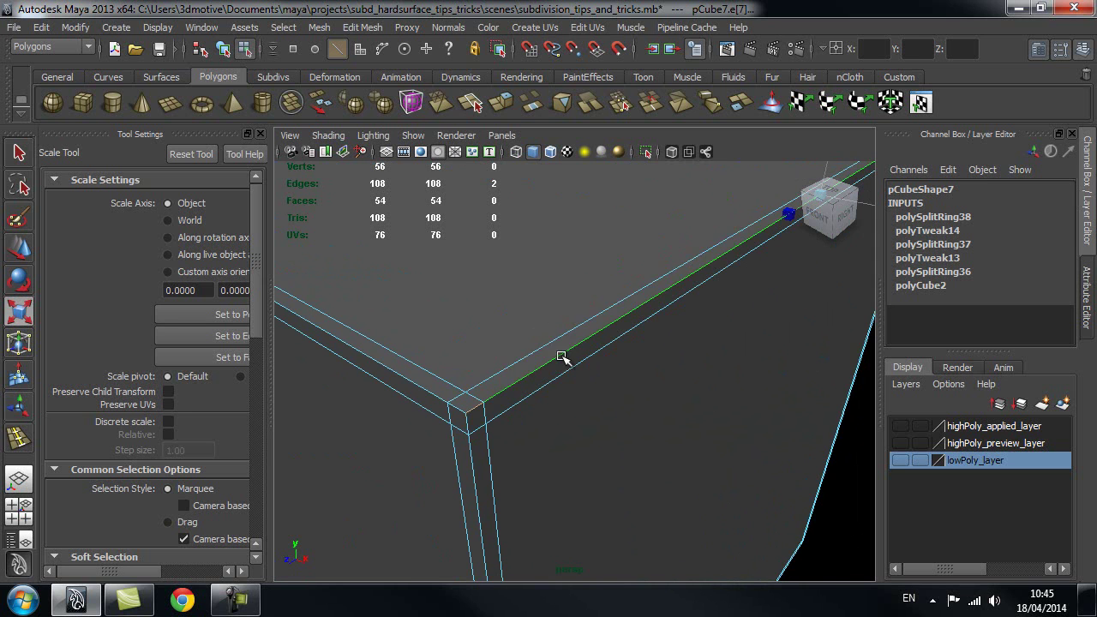
Return to object selection, show the deselected cube in smooth preview, and examine its edges and front corner
{"action": "scroll", "coordinate": [574, 360], "scroll_direction": "down", "scroll_amount": 5}
{"action": "key", "text": "q"}
{"action": "right_click", "coordinate": [566, 299]}
{"action": "right_click_drag", "start_coordinate": [566, 300], "coordinate": [566, 293]}
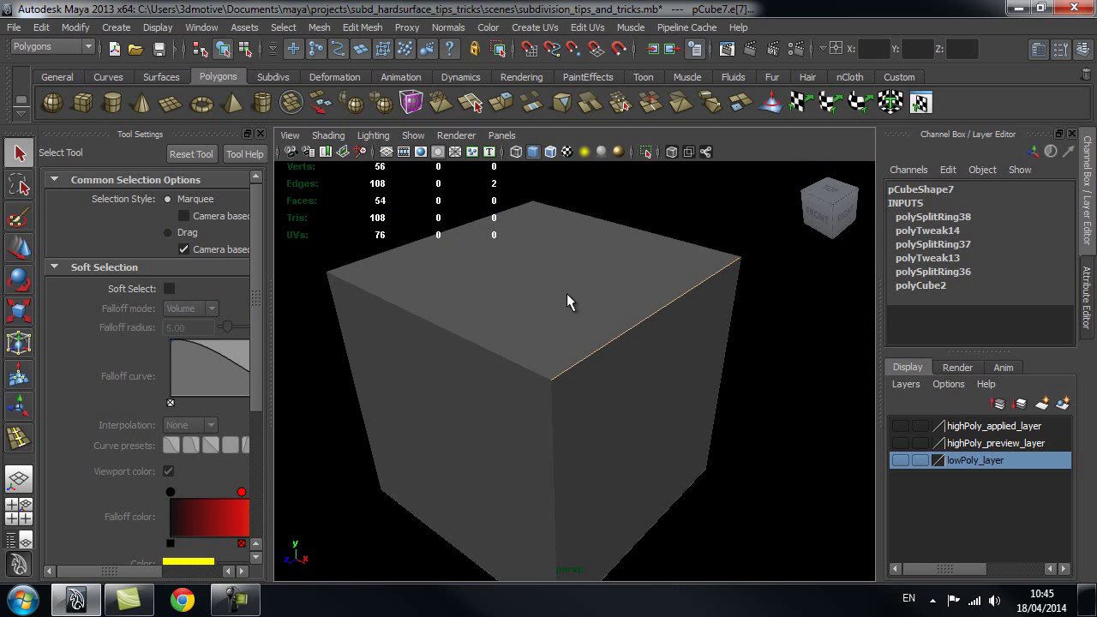
{"action": "left_click", "coordinate": [713, 214]}
{"action": "left_click_drag", "start_coordinate": [489, 375], "coordinate": [670, 404], "text": "alt"}
{"action": "left_click_drag", "start_coordinate": [546, 434], "coordinate": [509, 448], "text": "alt"}
{"action": "scroll", "coordinate": [509, 420], "scroll_direction": "up", "scroll_amount": 4}
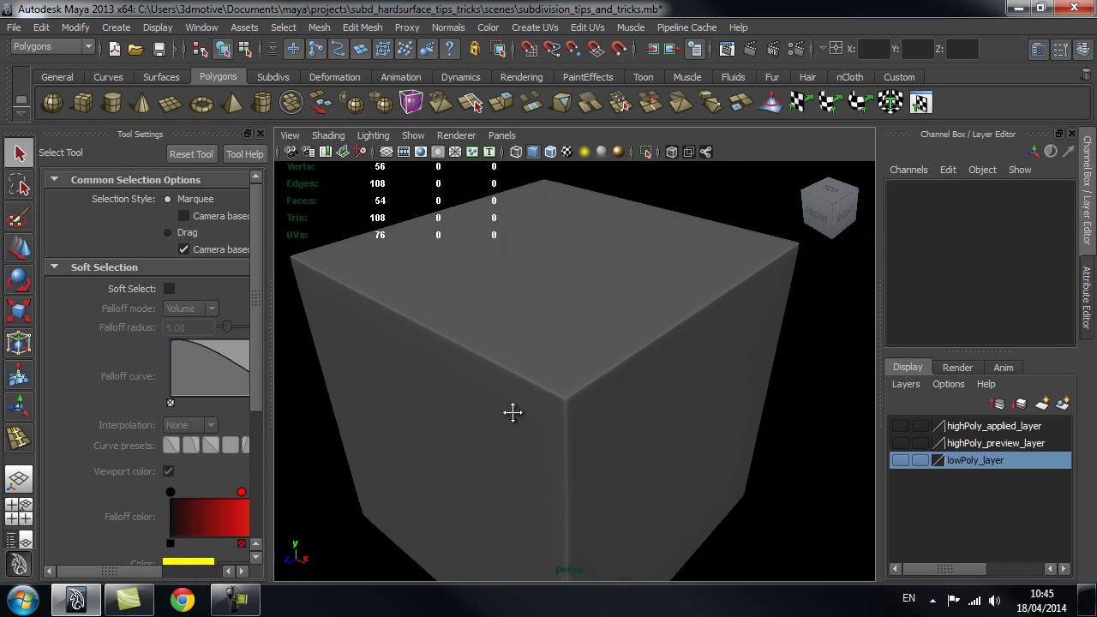
{"action": "left_click_drag", "start_coordinate": [565, 419], "coordinate": [521, 385], "text": "alt"}
{"action": "scroll", "coordinate": [571, 394], "scroll_direction": "up", "scroll_amount": 4}
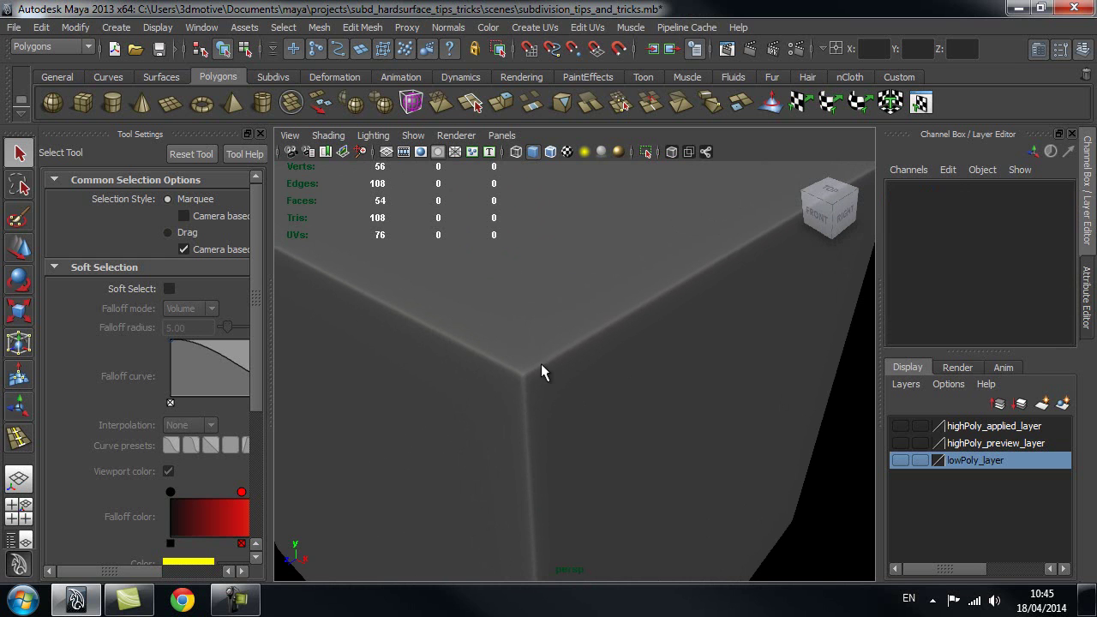
Show the cube's unsmoothed cage and select the support edge loop running along the top face beside its right edge
{"action": "left_click", "coordinate": [541, 340]}
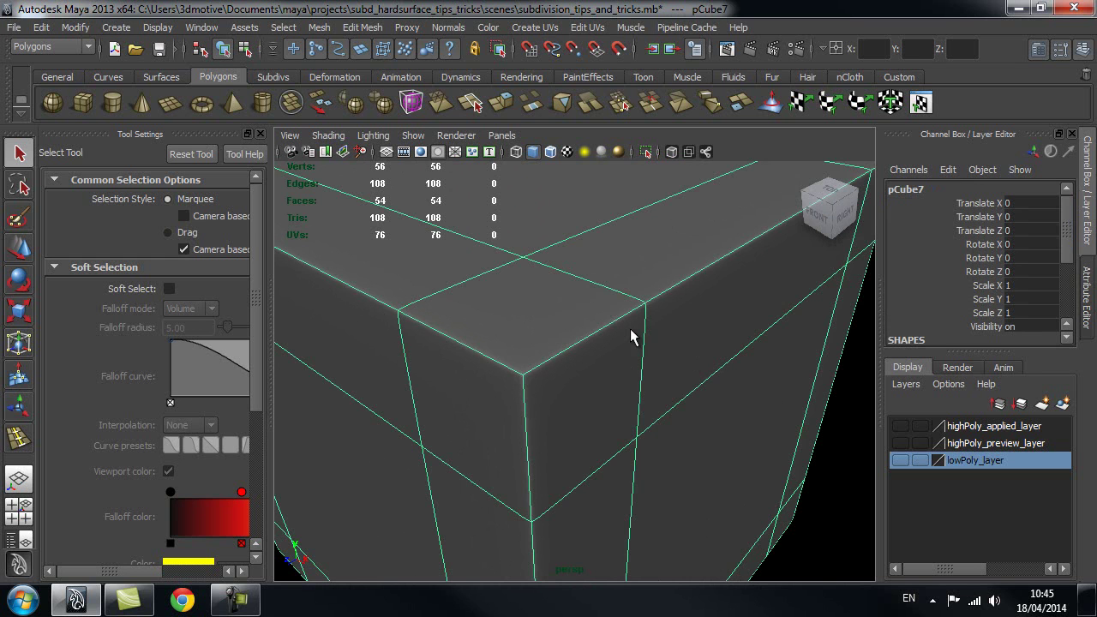
{"action": "key", "text": "1"}
{"action": "right_click_drag", "start_coordinate": [633, 302], "coordinate": [637, 268]}
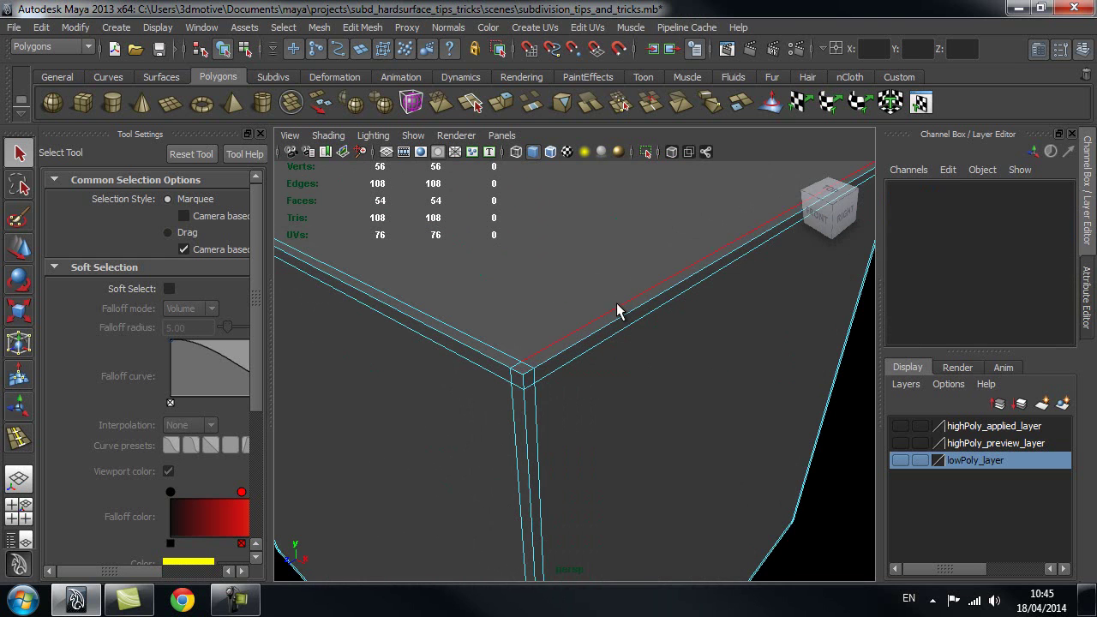
{"action": "left_click", "coordinate": [617, 312]}
{"action": "right_click_drag", "start_coordinate": [758, 355], "coordinate": [652, 355], "text": "alt"}
{"action": "middle_click_drag", "start_coordinate": [607, 270], "coordinate": [603, 307], "text": "alt"}
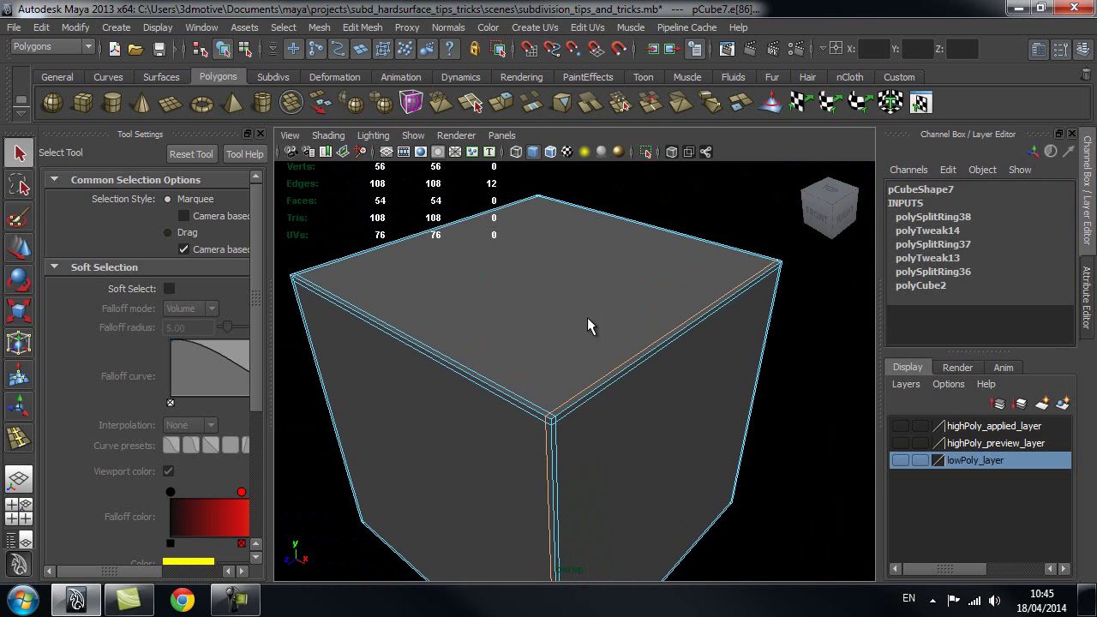
Compare the selected support loop's position in smooth preview with its position in the unsmoothed cage
{"action": "right_click_drag", "start_coordinate": [588, 317], "coordinate": [611, 318], "text": "alt"}
{"action": "key", "text": "3"}
{"action": "right_click_drag", "start_coordinate": [466, 357], "coordinate": [518, 367], "text": "alt"}
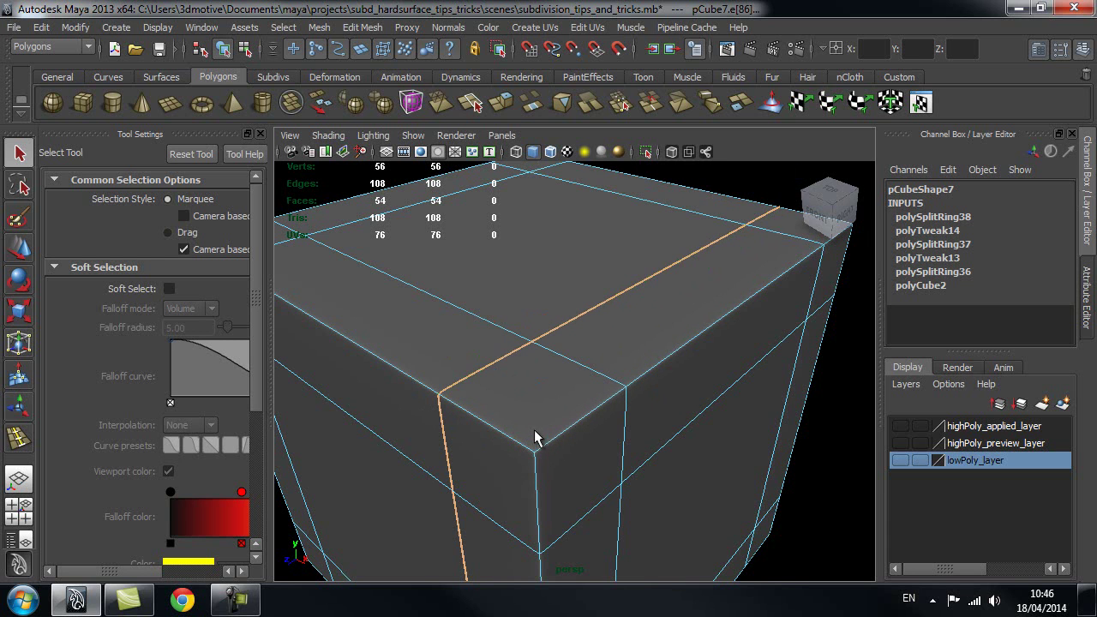
{"action": "double_click", "coordinate": [565, 438]}
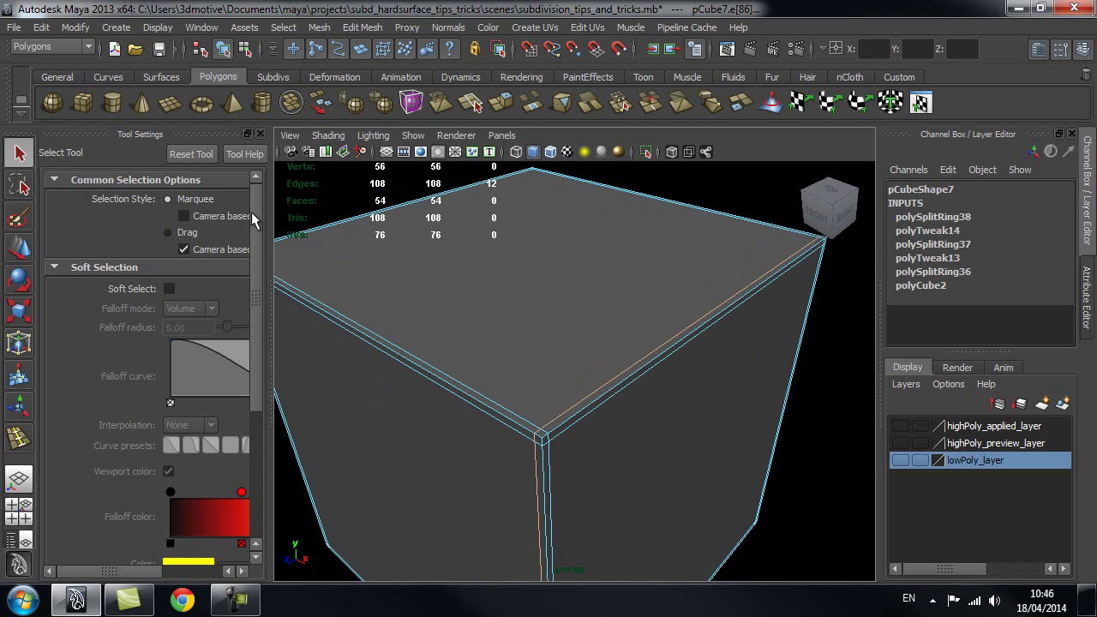
Close the tool settings, frame the cube, and return to object selection with the whole cube selected
{"action": "left_click", "coordinate": [259, 133]}
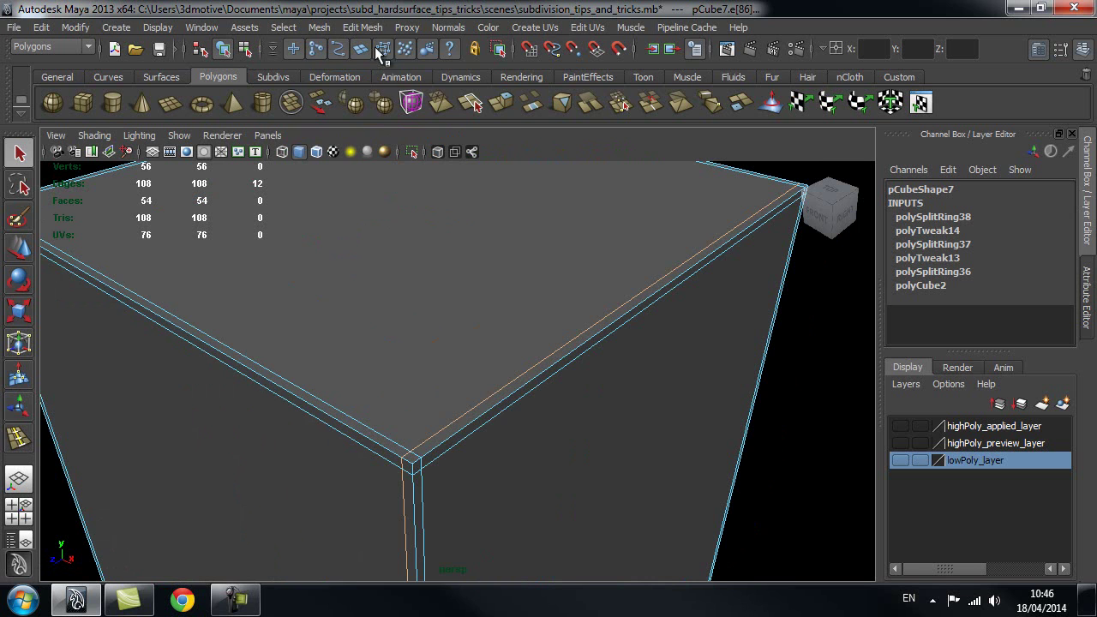
{"action": "left_click", "coordinate": [363, 26]}
{"action": "left_click", "coordinate": [417, 186]}
{"action": "key", "text": "f"}
{"action": "right_click_drag", "start_coordinate": [574, 320], "coordinate": [428, 306], "text": "alt"}
{"action": "left_click_drag", "start_coordinate": [428, 306], "coordinate": [471, 292], "text": "alt"}
{"action": "key", "text": "q"}
{"action": "right_click_drag", "start_coordinate": [471, 285], "coordinate": [523, 271]}
{"action": "right_click_drag", "start_coordinate": [603, 333], "coordinate": [263, 360], "text": "alt"}
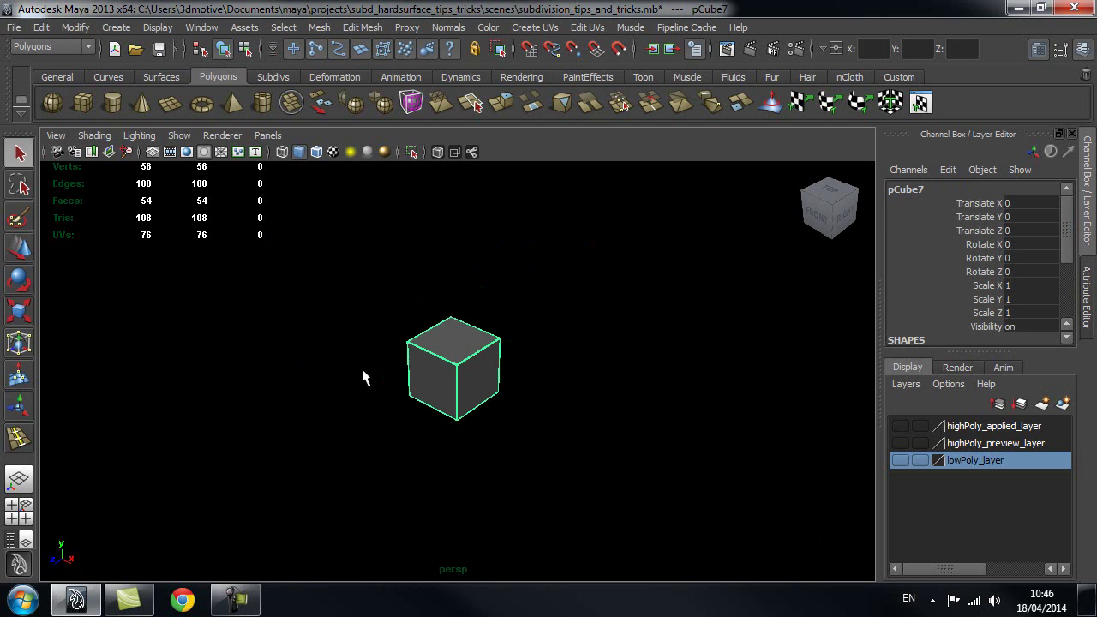
Stretch the cube along its X axis to a scale of 6.86 and bring its right end into close view
{"action": "key", "text": "w"}
{"action": "left_click_drag", "start_coordinate": [511, 397], "coordinate": [866, 557]}
{"action": "left_click", "coordinate": [552, 284]}
{"action": "right_click_drag", "start_coordinate": [399, 326], "coordinate": [502, 397], "text": "alt"}
{"action": "left_click_drag", "start_coordinate": [503, 397], "coordinate": [330, 314], "text": "alt"}
{"action": "left_click", "coordinate": [543, 365]}
{"action": "left_click_drag", "start_coordinate": [544, 365], "coordinate": [479, 346], "text": "alt"}
Select the full support edge loop near the stretched cube's right end and move it along X closer to the end edge
{"action": "right_click_drag", "start_coordinate": [480, 346], "coordinate": [529, 263]}
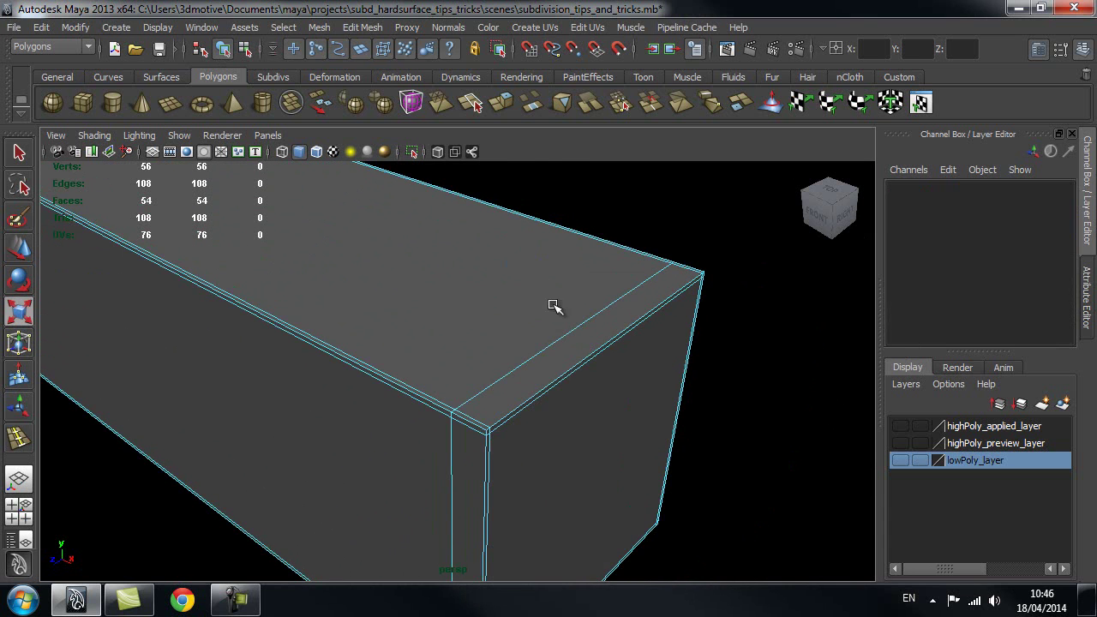
{"action": "double_click", "coordinate": [563, 337]}
{"action": "key", "text": "w"}
{"action": "left_click_drag", "start_coordinate": [614, 503], "coordinate": [642, 526]}
{"action": "right_click_drag", "start_coordinate": [606, 501], "coordinate": [742, 468], "text": "alt"}
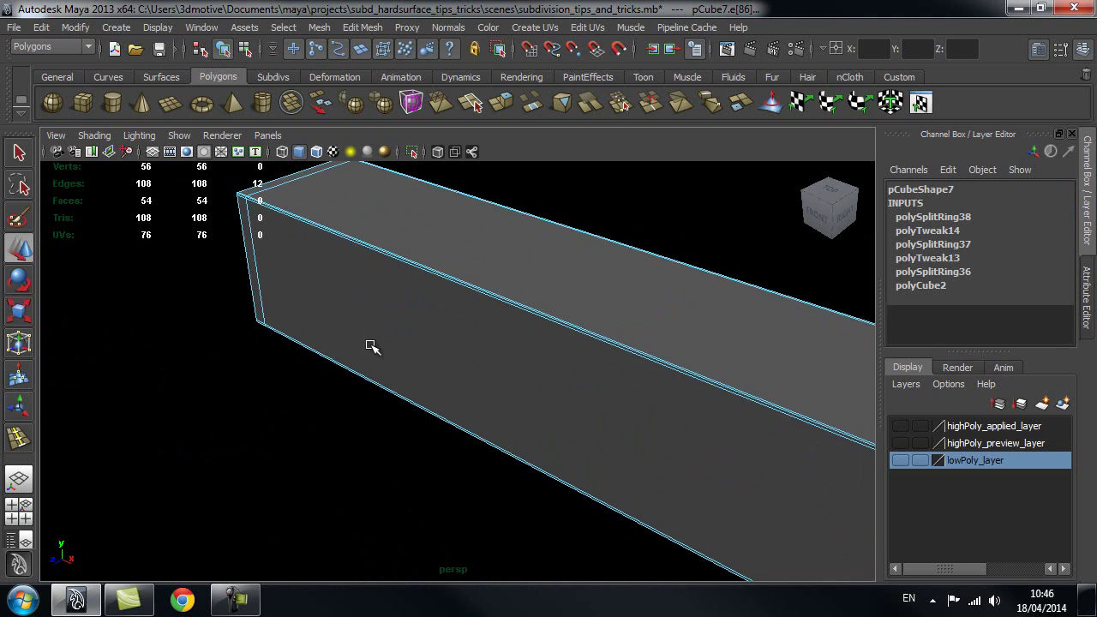
{"action": "left_click_drag", "start_coordinate": [742, 468], "coordinate": [457, 427], "text": "alt"}
{"action": "left_click", "coordinate": [448, 364]}
{"action": "key", "text": "f"}
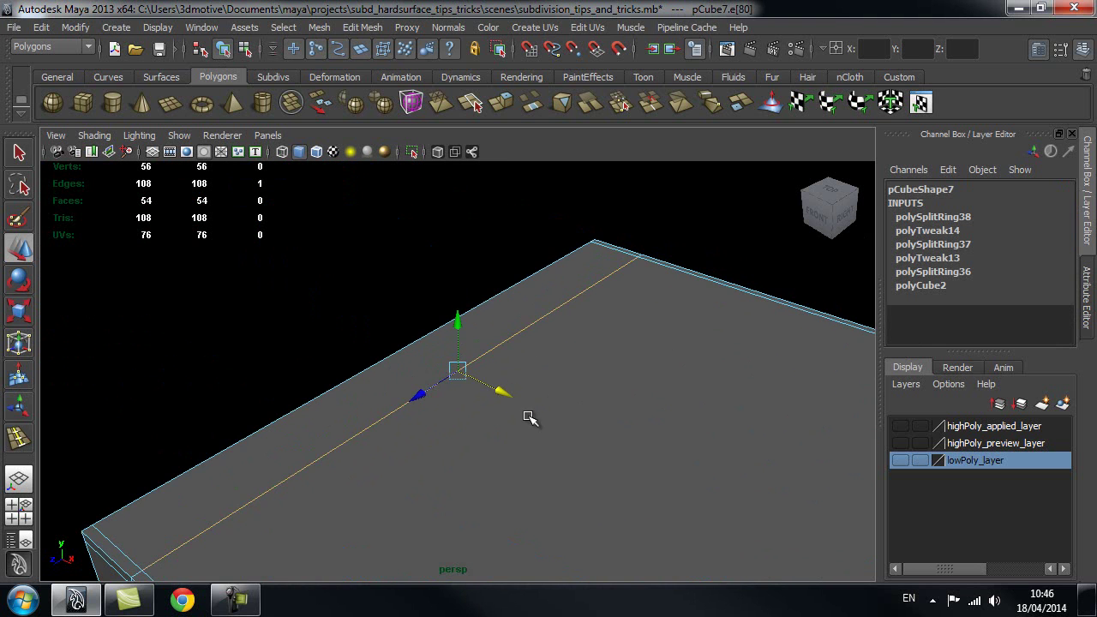
{"action": "left_click_drag", "start_coordinate": [501, 392], "coordinate": [441, 386]}
{"action": "key", "text": "ctrl+z"}
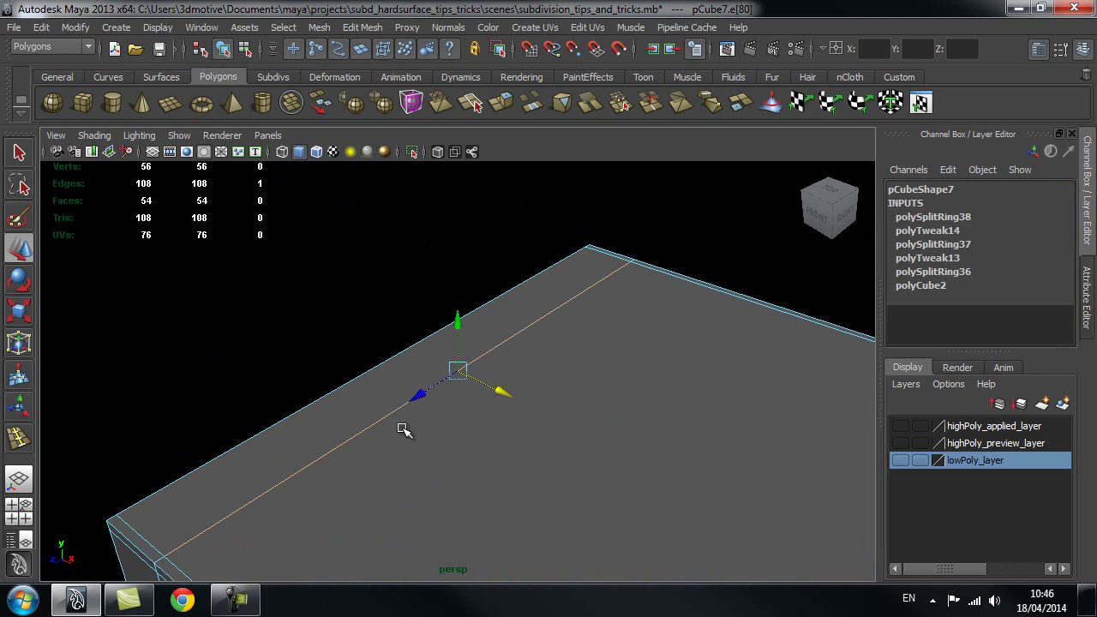
Select the whole support edge loop near the cube's left end and move it along X closer to the end edge
{"action": "double_click", "coordinate": [373, 426]}
{"action": "left_click_drag", "start_coordinate": [431, 433], "coordinate": [546, 361], "text": "alt"}
{"action": "left_click_drag", "start_coordinate": [524, 491], "coordinate": [478, 482]}
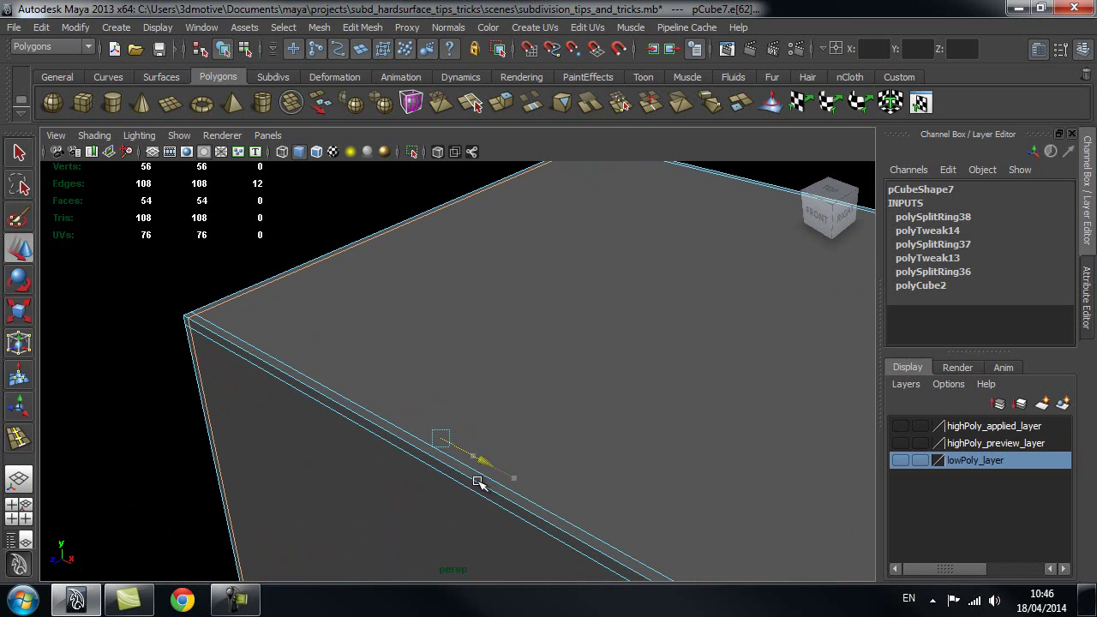
Return to object selection and examine the stretched cube's edges and loop spacing in smooth preview
{"action": "left_click_drag", "start_coordinate": [606, 449], "coordinate": [552, 367], "text": "alt"}
{"action": "right_click_drag", "start_coordinate": [552, 367], "coordinate": [586, 275], "text": "alt"}
{"action": "key", "text": "q"}
{"action": "left_click", "coordinate": [549, 410]}
{"action": "left_click", "coordinate": [625, 293]}
{"action": "right_click_drag", "start_coordinate": [665, 429], "coordinate": [617, 374], "text": "alt"}
{"action": "left_click_drag", "start_coordinate": [617, 374], "coordinate": [628, 433], "text": "alt"}
{"action": "right_click_drag", "start_coordinate": [628, 433], "coordinate": [497, 410], "text": "alt"}
{"action": "left_click", "coordinate": [394, 343]}
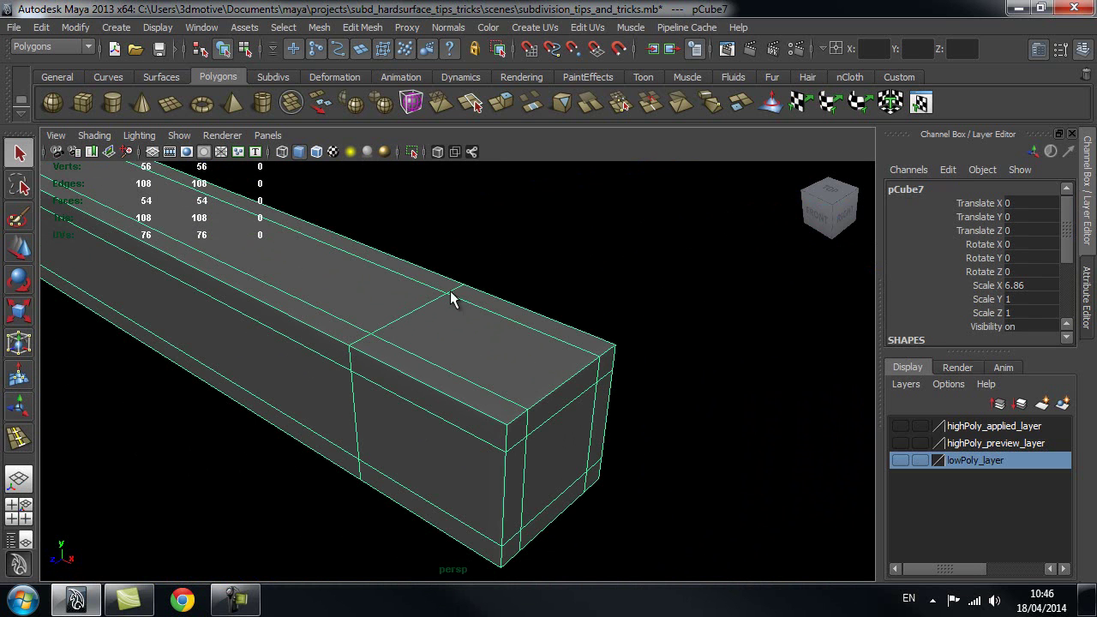
{"action": "right_click_drag", "start_coordinate": [471, 349], "coordinate": [478, 387], "text": "alt"}
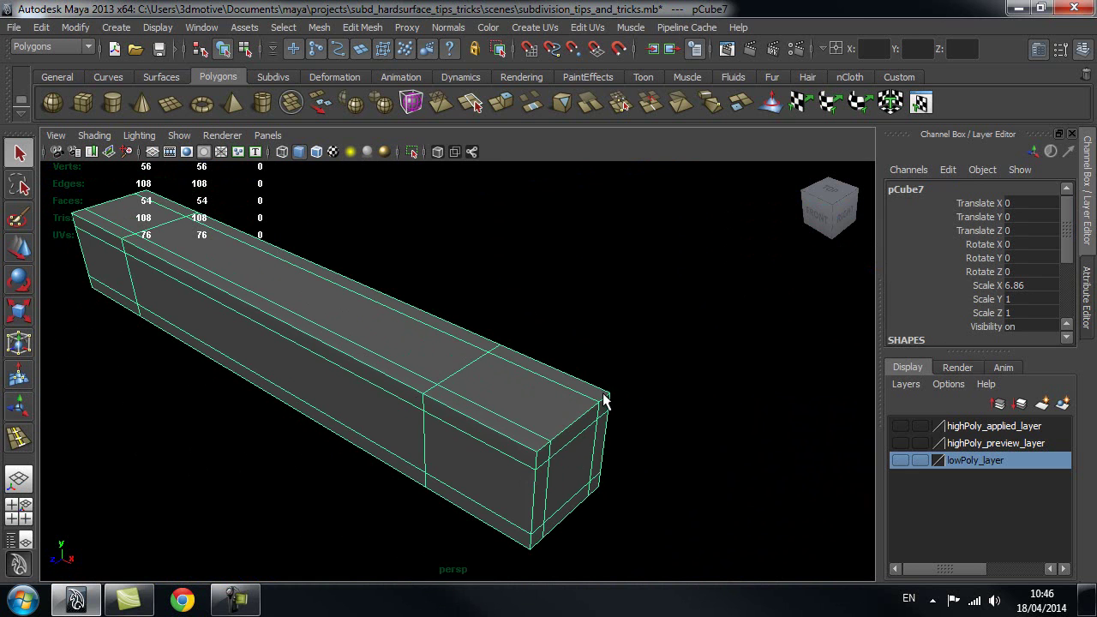
{"action": "right_click_drag", "start_coordinate": [587, 375], "coordinate": [566, 374], "text": "alt"}
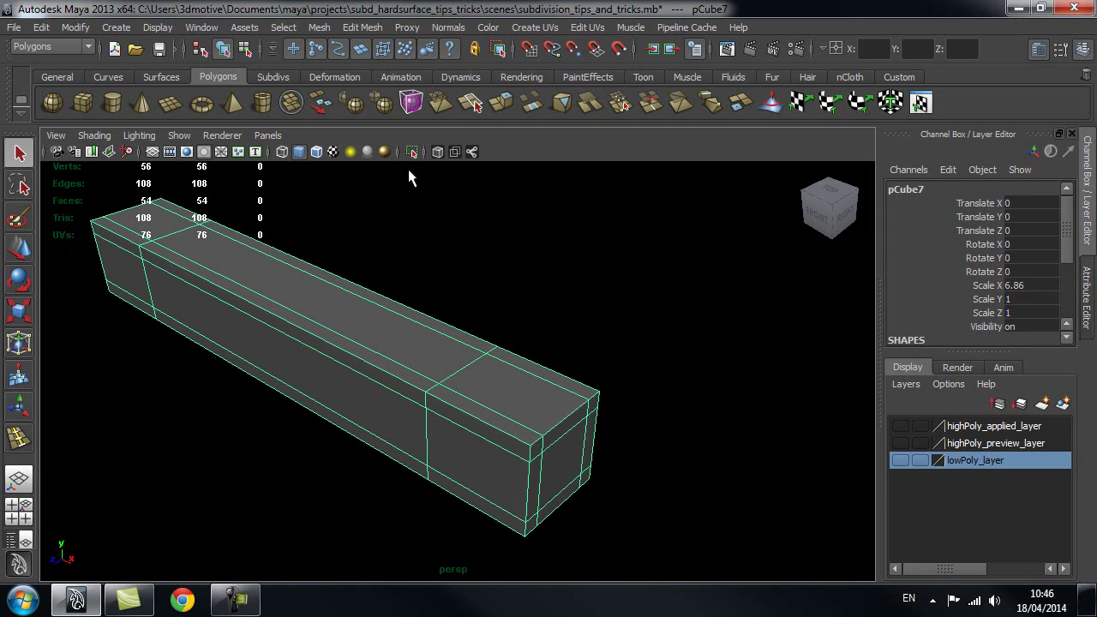
Show the cube's unsmoothed cage and set the Insert Edge Loop Tool to maintain position by relative distance from edge
{"action": "key", "text": "3"}
{"action": "left_click", "coordinate": [362, 26]}
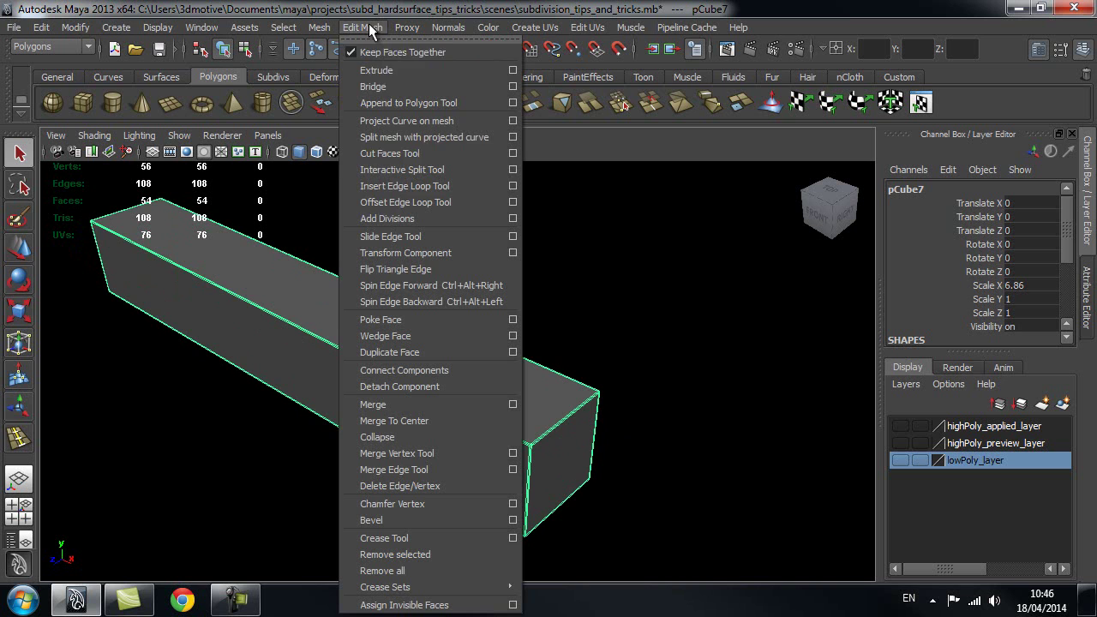
{"action": "left_click", "coordinate": [477, 186]}
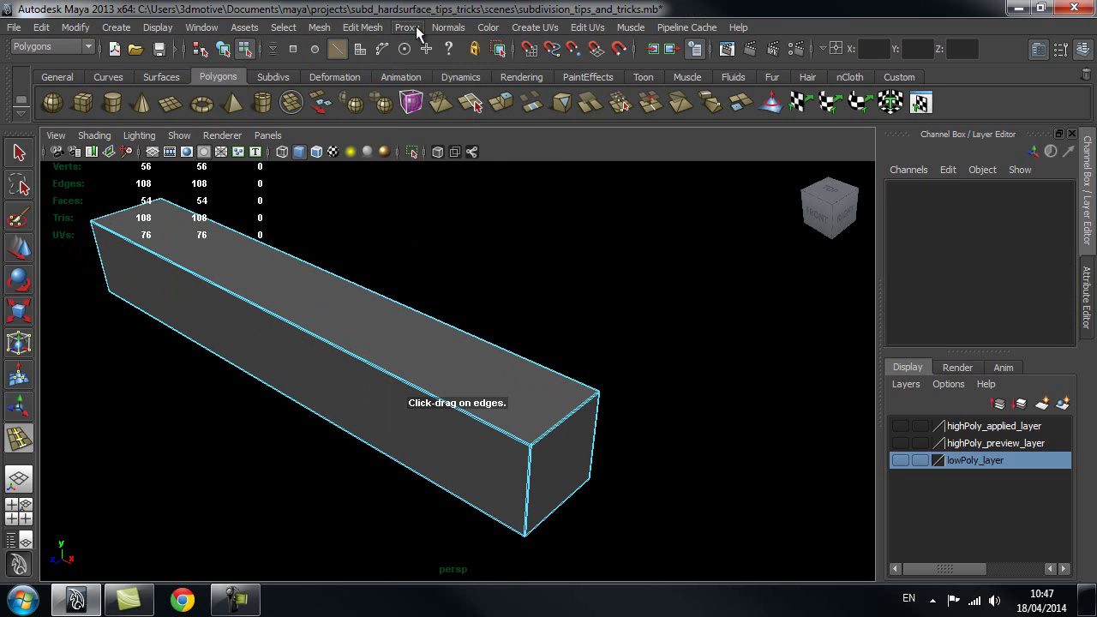
{"action": "left_click", "coordinate": [362, 28]}
{"action": "left_click", "coordinate": [513, 186]}
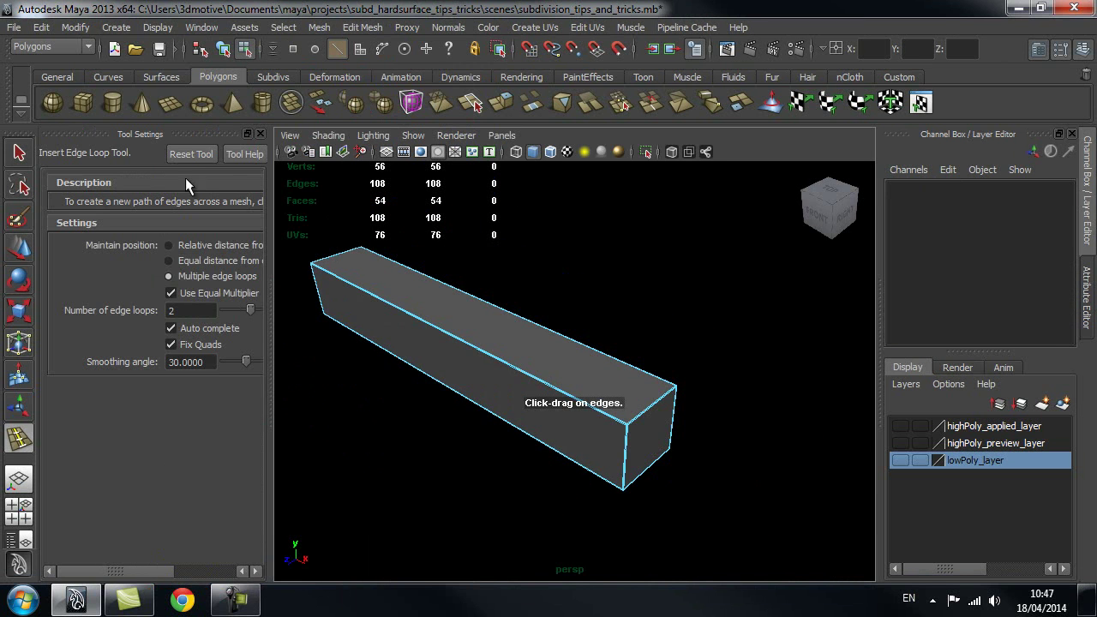
Insert additional support edge loops close beside the existing edges at the stretched cube's right end
{"action": "scroll", "coordinate": [569, 379], "scroll_direction": "up", "scroll_amount": 3}
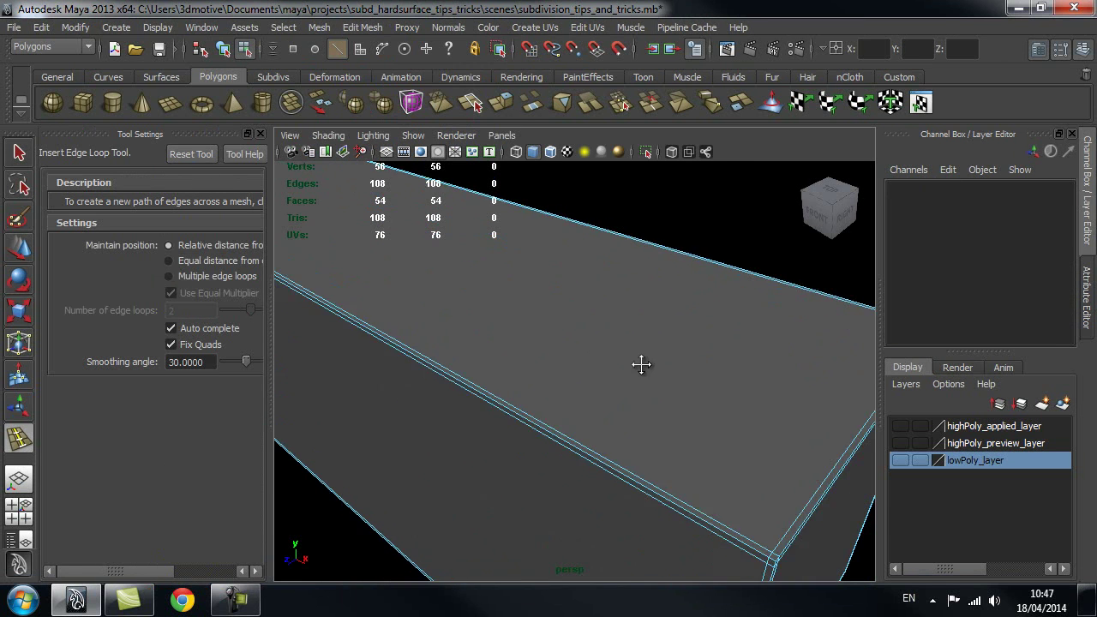
{"action": "left_click_drag", "start_coordinate": [641, 364], "coordinate": [545, 347], "text": "alt"}
{"action": "middle_click_drag", "start_coordinate": [628, 289], "coordinate": [522, 357], "text": "alt"}
{"action": "scroll", "coordinate": [523, 357], "scroll_direction": "down", "scroll_amount": 3}
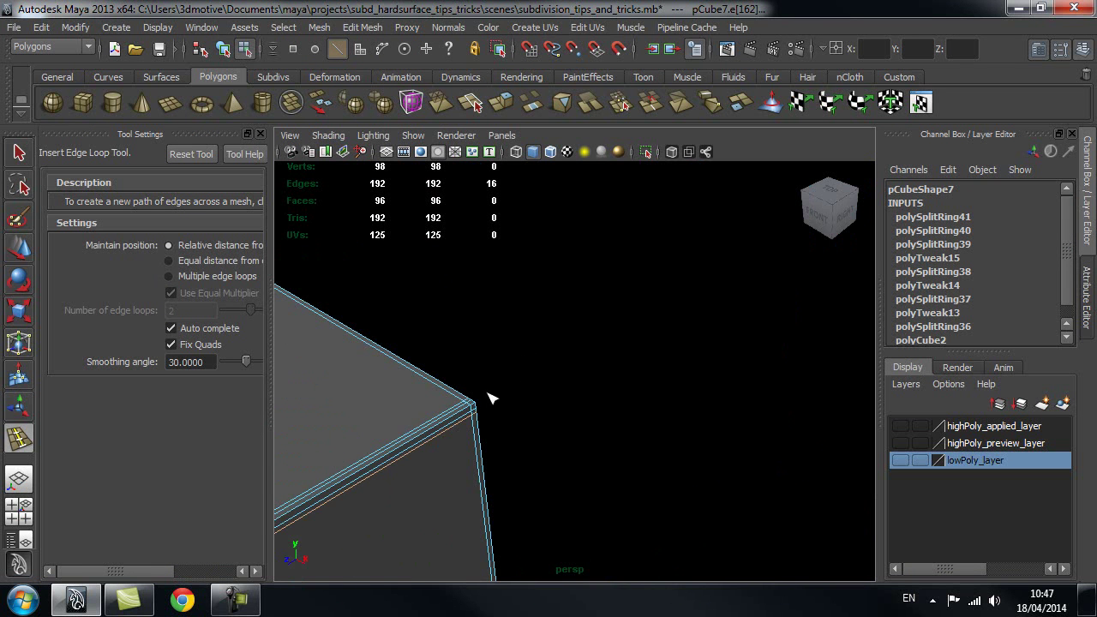
{"action": "left_click_drag", "start_coordinate": [469, 414], "coordinate": [531, 321]}
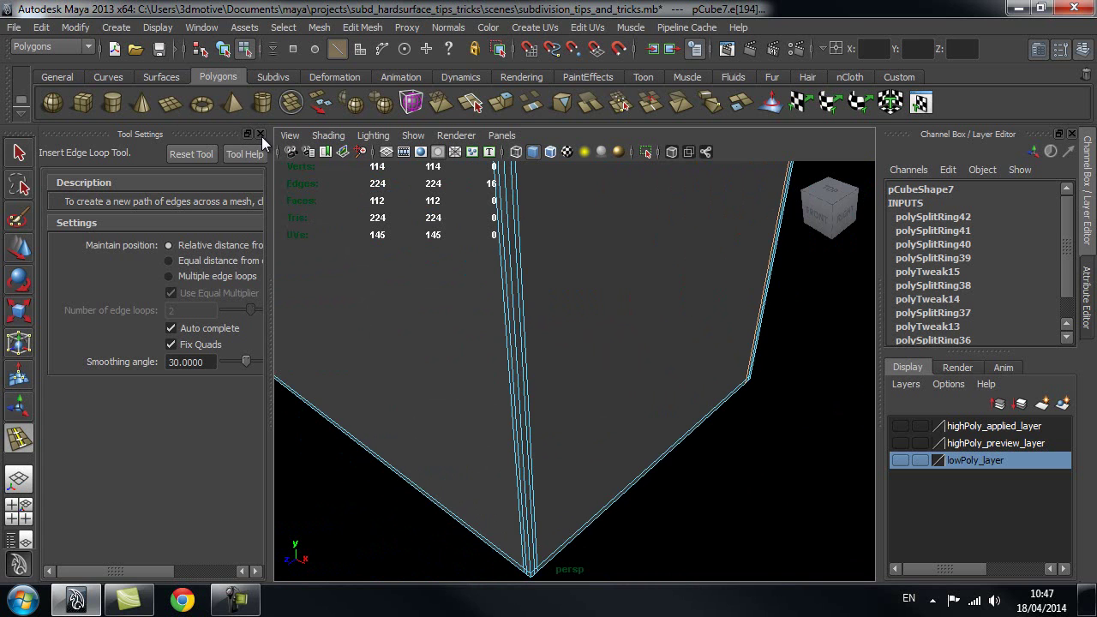
Close the tool settings and insert further support edge loops beside the edges at the cube's left end
{"action": "left_click", "coordinate": [261, 135]}
{"action": "left_click_drag", "start_coordinate": [424, 380], "coordinate": [519, 325], "text": "alt"}
{"action": "scroll", "coordinate": [569, 341], "scroll_direction": "up", "scroll_amount": 5}
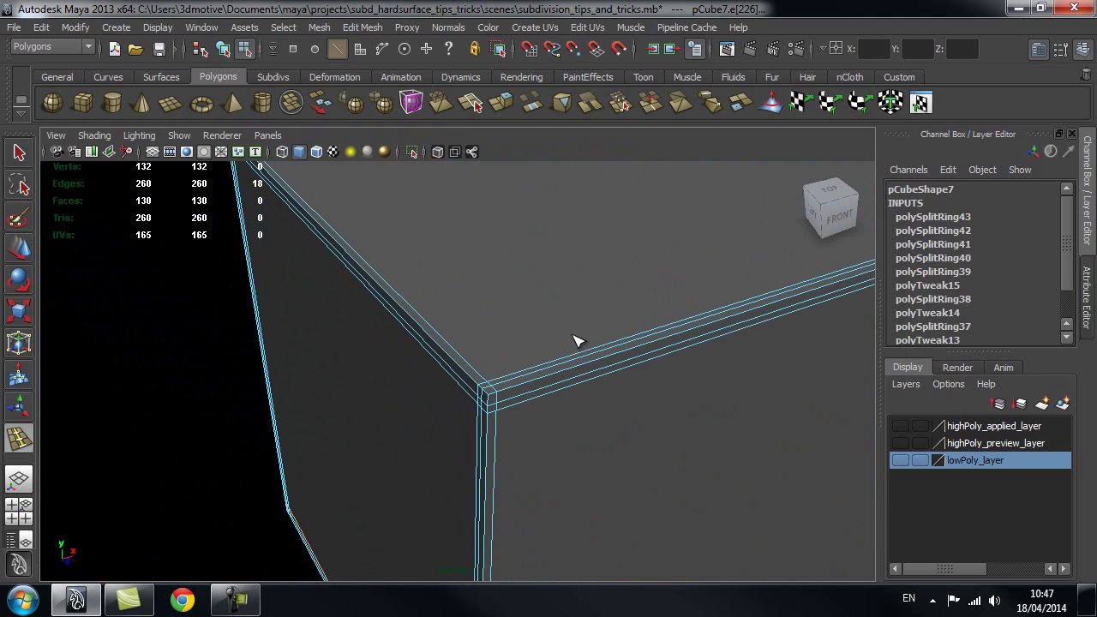
{"action": "left_click", "coordinate": [508, 399]}
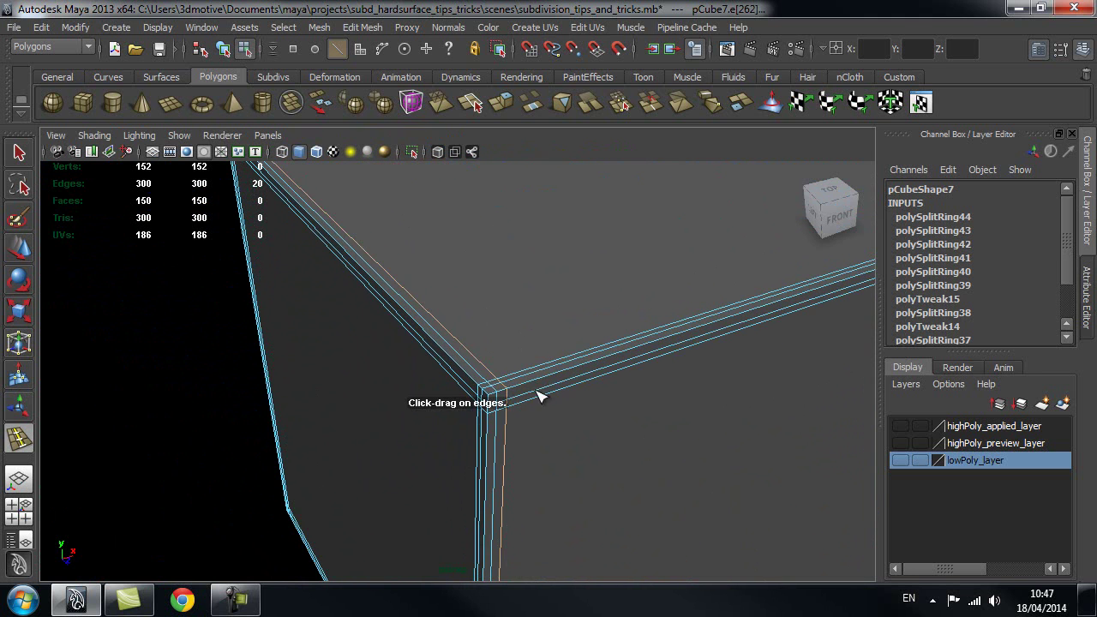
Return to object selection, deselect the cube, and examine its left-end corner in smooth preview
{"action": "scroll", "coordinate": [534, 385], "scroll_direction": "down", "scroll_amount": 3}
{"action": "key", "text": "q"}
{"action": "right_click_drag", "start_coordinate": [636, 302], "coordinate": [687, 299]}
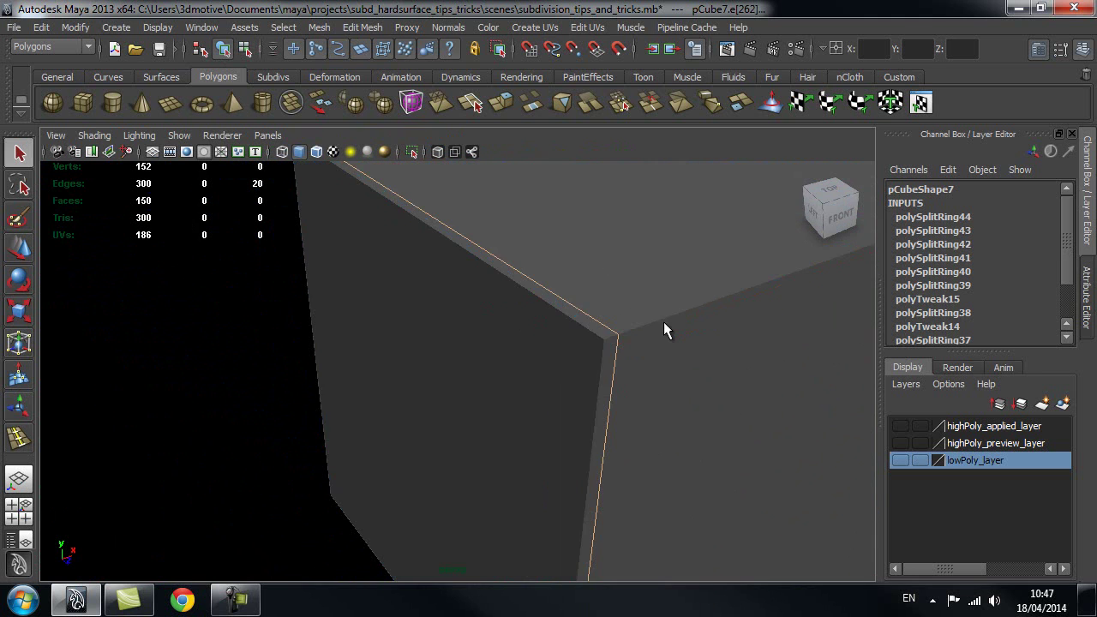
{"action": "left_click", "coordinate": [459, 369]}
{"action": "left_click", "coordinate": [143, 392]}
{"action": "scroll", "coordinate": [506, 348], "scroll_direction": "down", "scroll_amount": 6}
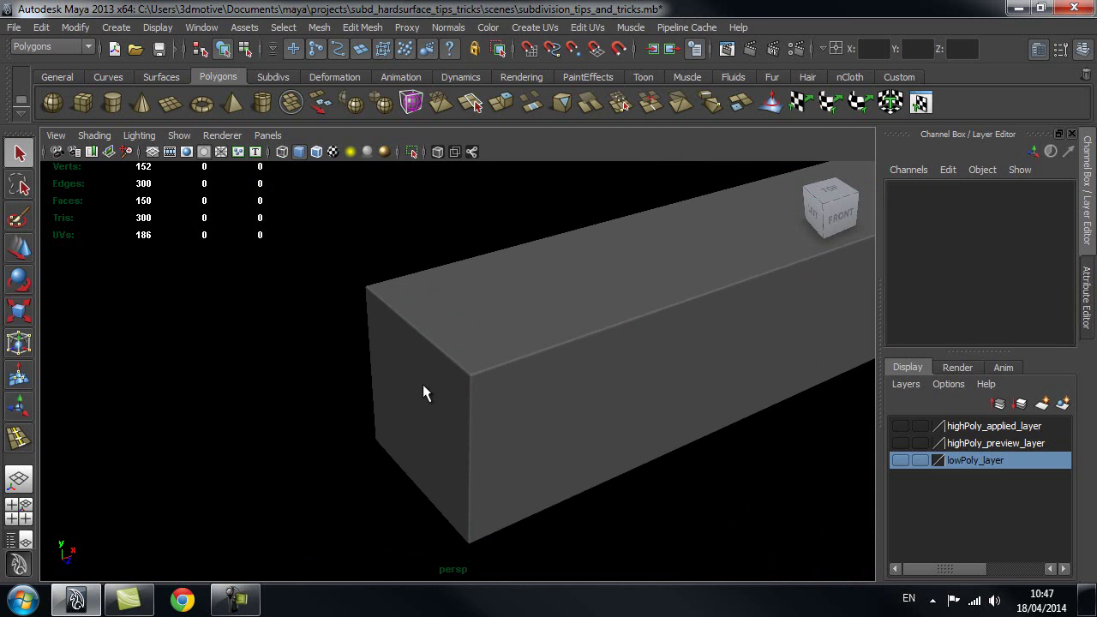
{"action": "scroll", "coordinate": [337, 386], "scroll_direction": "up", "scroll_amount": 4}
{"action": "left_click", "coordinate": [486, 388]}
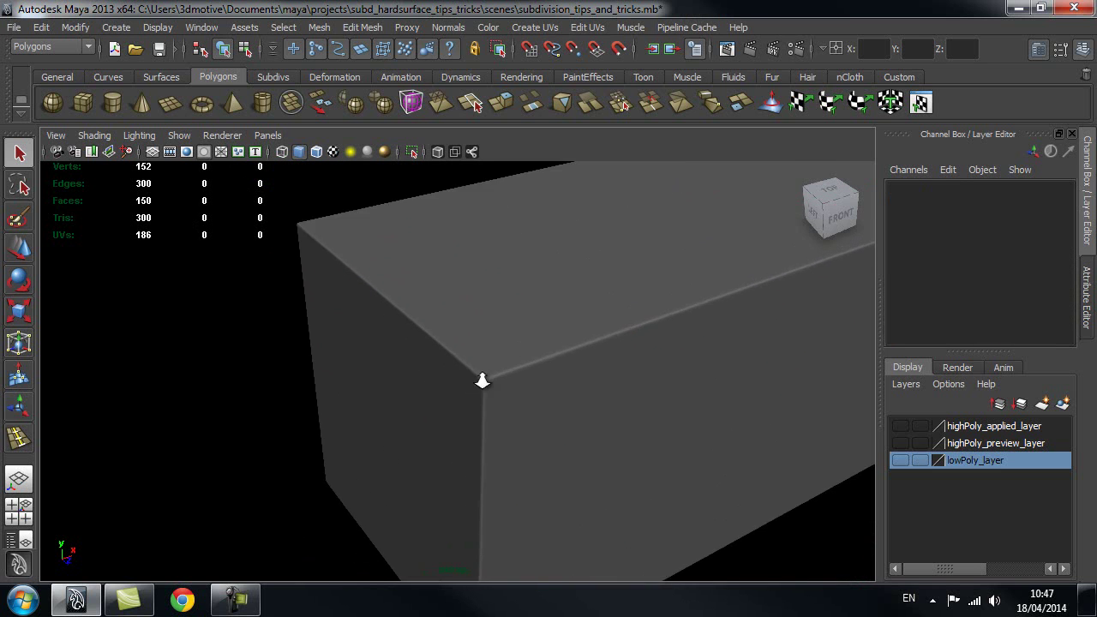
Switch to edge selection and select the two neighbouring support edge loops on the inner side of the left end edge
{"action": "left_click_drag", "start_coordinate": [447, 382], "coordinate": [490, 292], "text": "alt"}
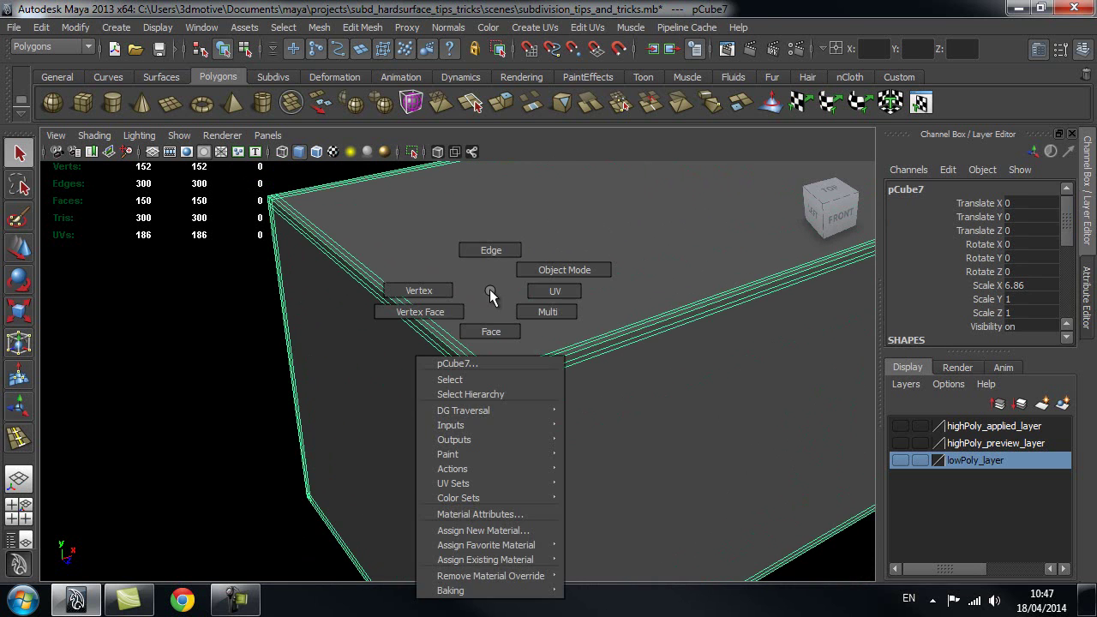
{"action": "right_click_drag", "start_coordinate": [489, 292], "coordinate": [491, 249]}
{"action": "double_click", "coordinate": [481, 371]}
{"action": "double_click", "coordinate": [481, 371], "text": "shift"}
{"action": "scroll", "coordinate": [725, 380], "scroll_direction": "down", "scroll_amount": 5}
{"action": "left_click_drag", "start_coordinate": [666, 311], "coordinate": [504, 355], "text": "alt"}
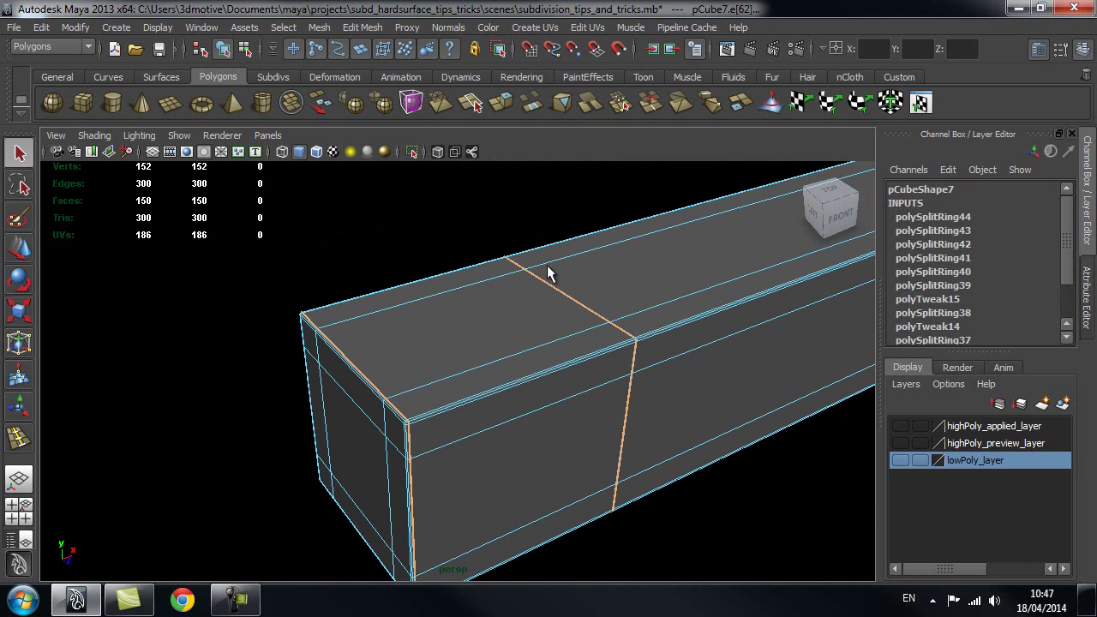
Examine how the two selected loops are spaced in smooth preview and how the left-end corner is rounded
{"action": "scroll", "coordinate": [701, 471], "scroll_direction": "down", "scroll_amount": 5}
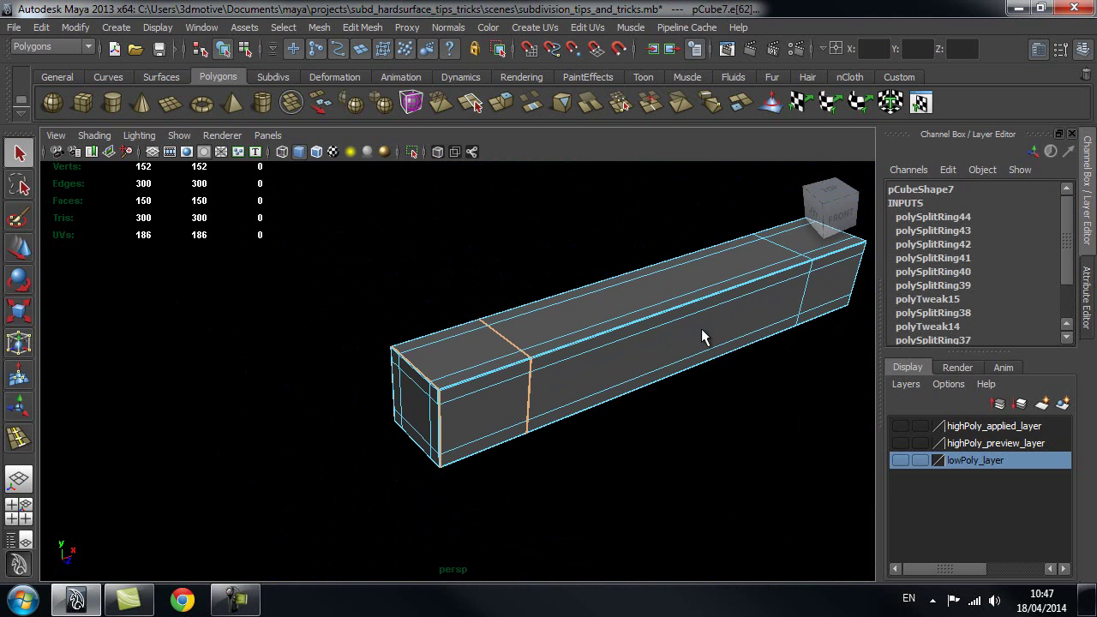
{"action": "scroll", "coordinate": [521, 377], "scroll_direction": "up", "scroll_amount": 6}
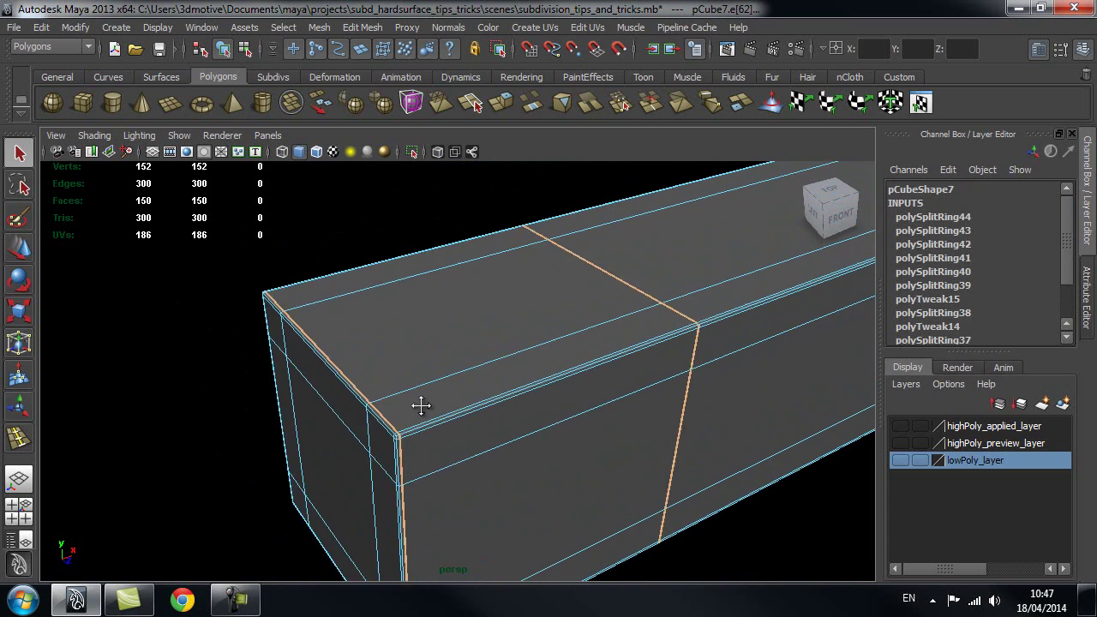
{"action": "scroll", "coordinate": [440, 391], "scroll_direction": "up", "scroll_amount": 5}
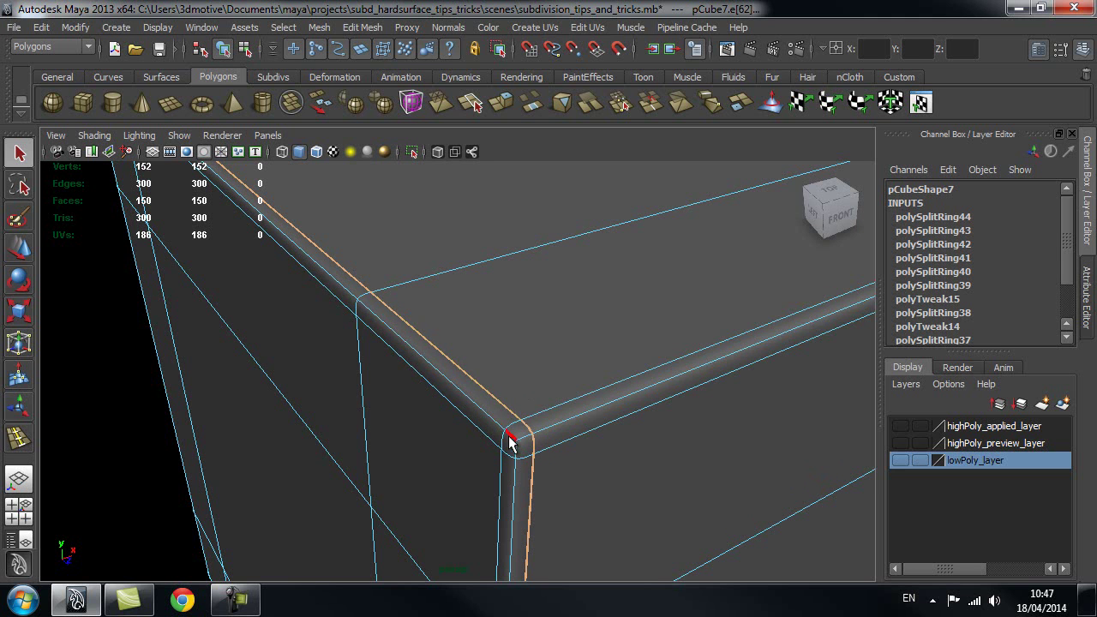
{"action": "scroll", "coordinate": [548, 385], "scroll_direction": "down", "scroll_amount": 2}
{"action": "scroll", "coordinate": [419, 418], "scroll_direction": "up", "scroll_amount": 2}
{"action": "scroll", "coordinate": [509, 441], "scroll_direction": "up", "scroll_amount": 2}
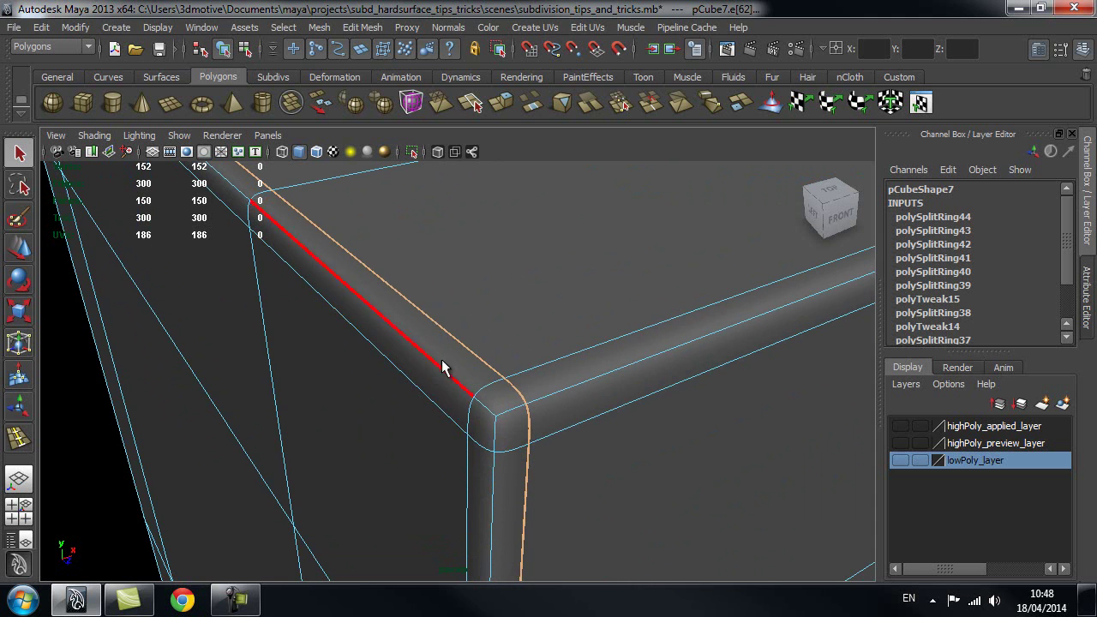
{"action": "scroll", "coordinate": [523, 352], "scroll_direction": "down", "scroll_amount": 2}
Return to object selection, inspect the deselected smoothed cube from corner to full length, and select the whole cube
{"action": "right_click_drag", "start_coordinate": [485, 315], "coordinate": [563, 283]}
{"action": "left_click", "coordinate": [122, 384]}
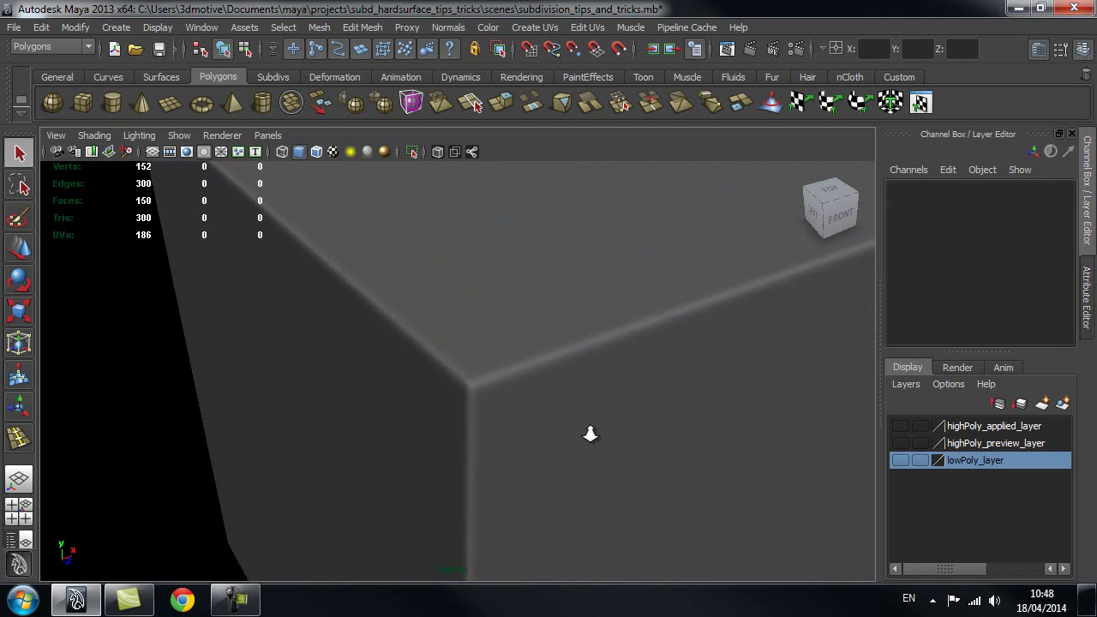
{"action": "scroll", "coordinate": [599, 432], "scroll_direction": "down", "scroll_amount": 4}
{"action": "left_click_drag", "start_coordinate": [420, 391], "coordinate": [643, 408], "text": "alt"}
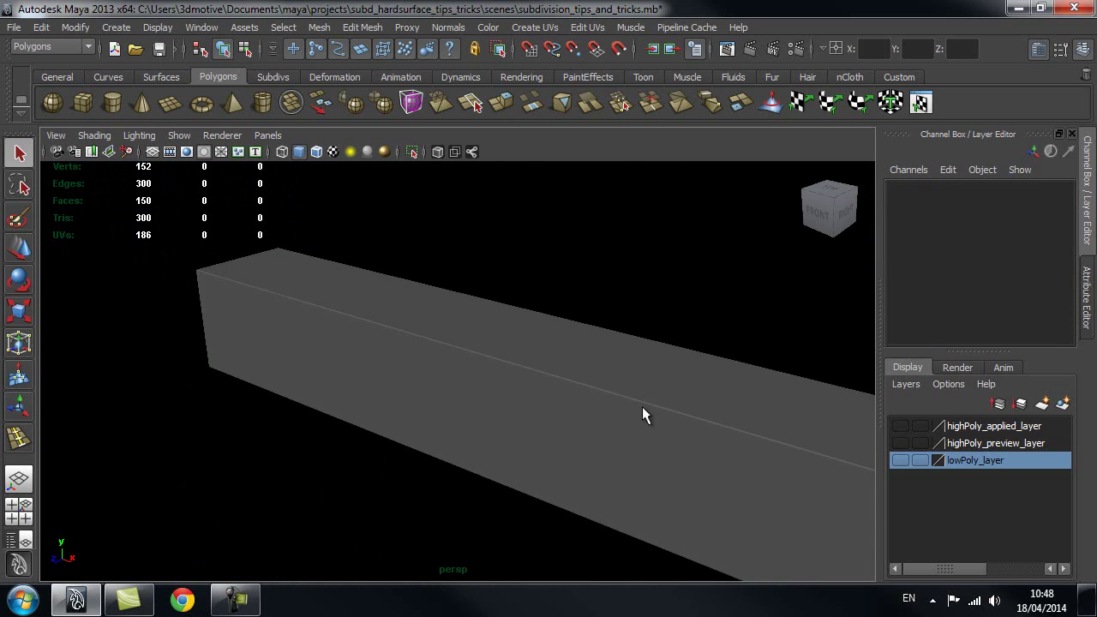
{"action": "scroll", "coordinate": [521, 416], "scroll_direction": "down", "scroll_amount": 3}
{"action": "left_click", "coordinate": [571, 414]}
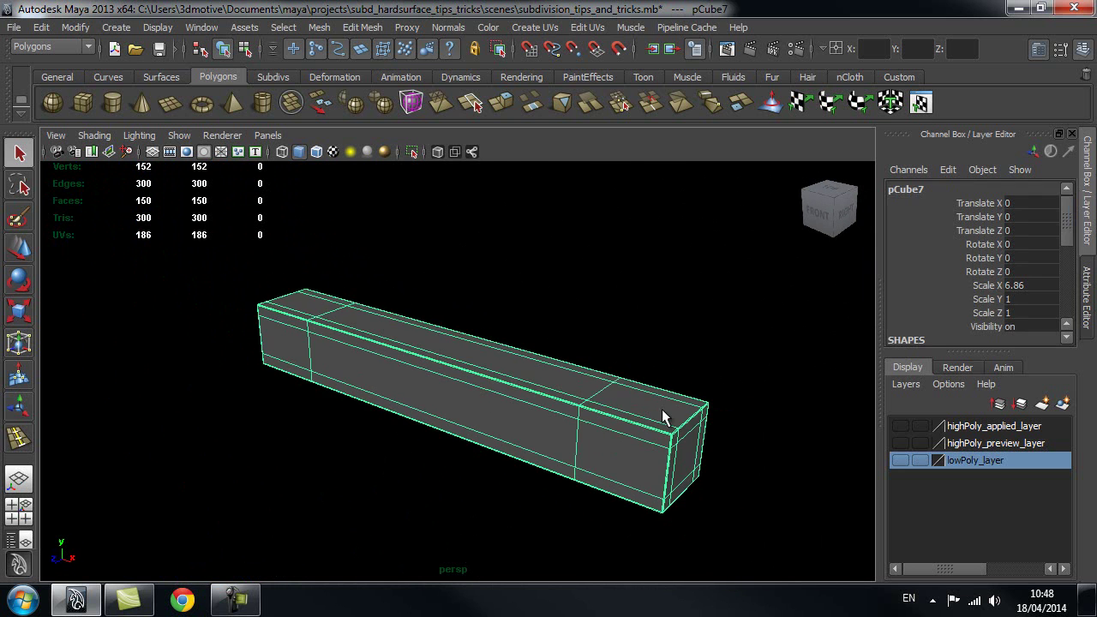